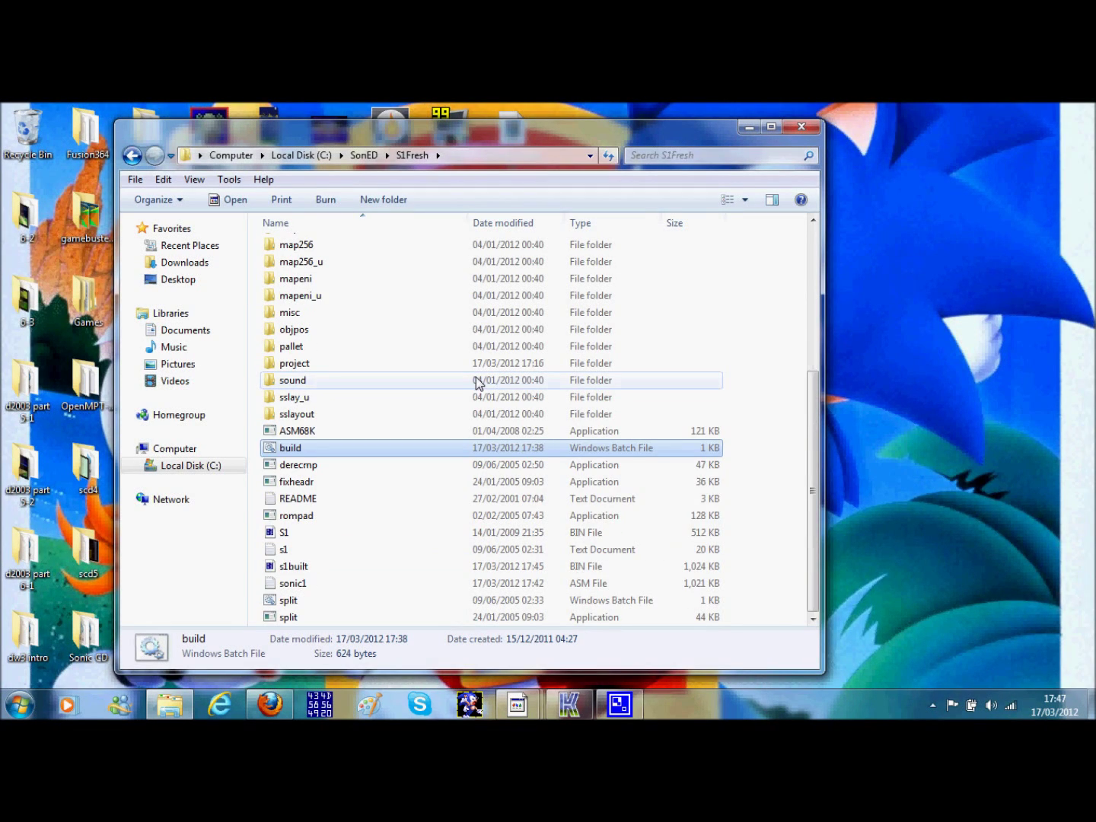
# Open the _inc folder inside S1Fresh to list its 22 ASM include files
pyautogui.scroll(4, 486, 385)
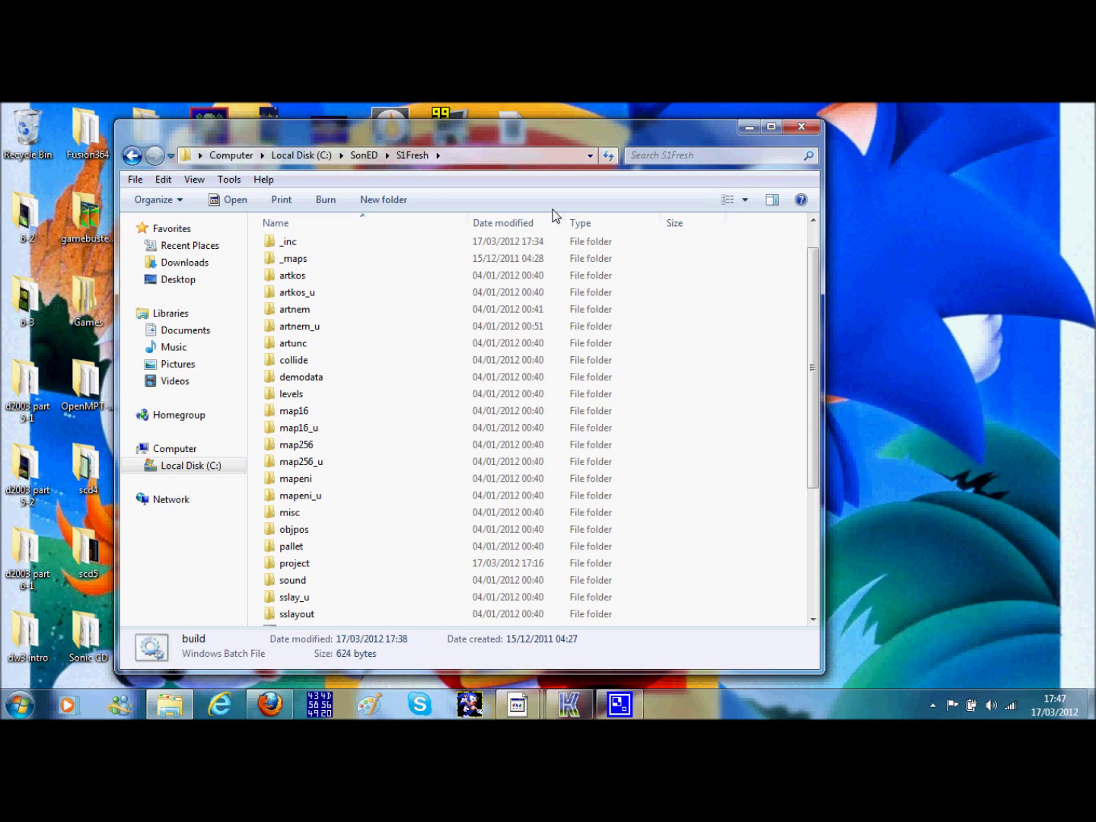
pyautogui.scroll(-4, 525, 443)
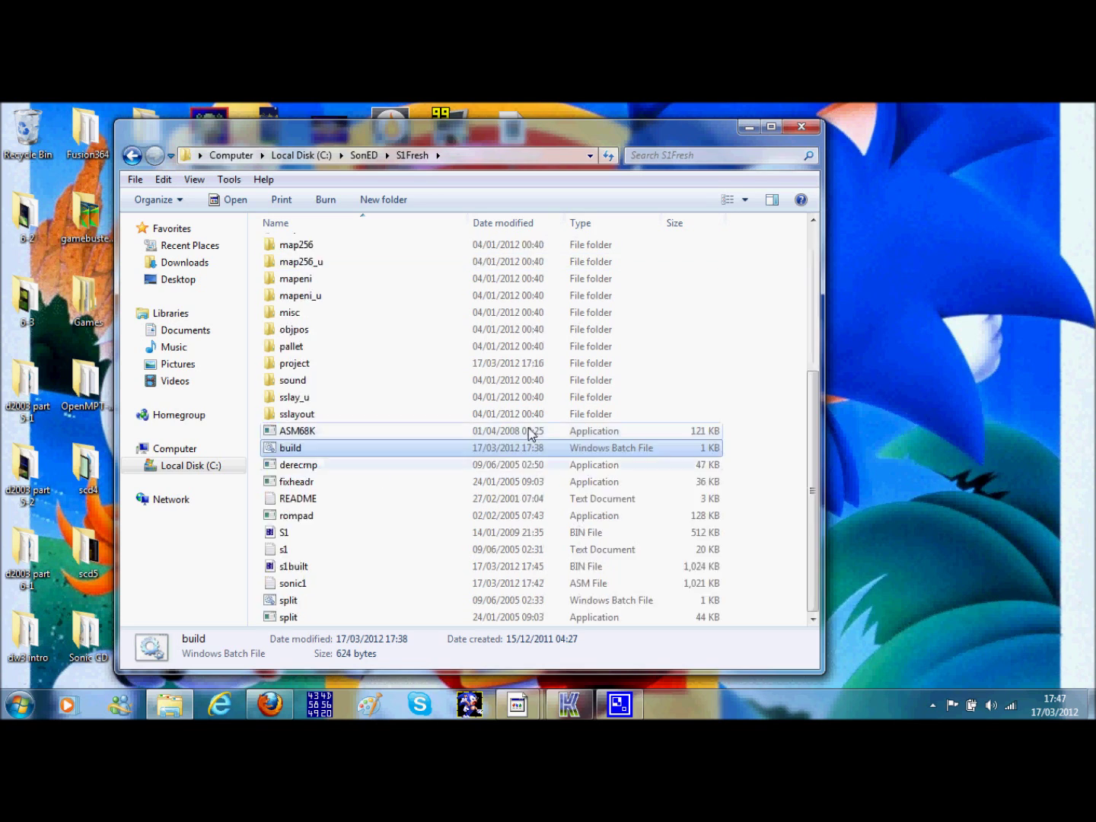
pyautogui.scroll(5, 525, 446)
pyautogui.scroll(-5, 518, 435)
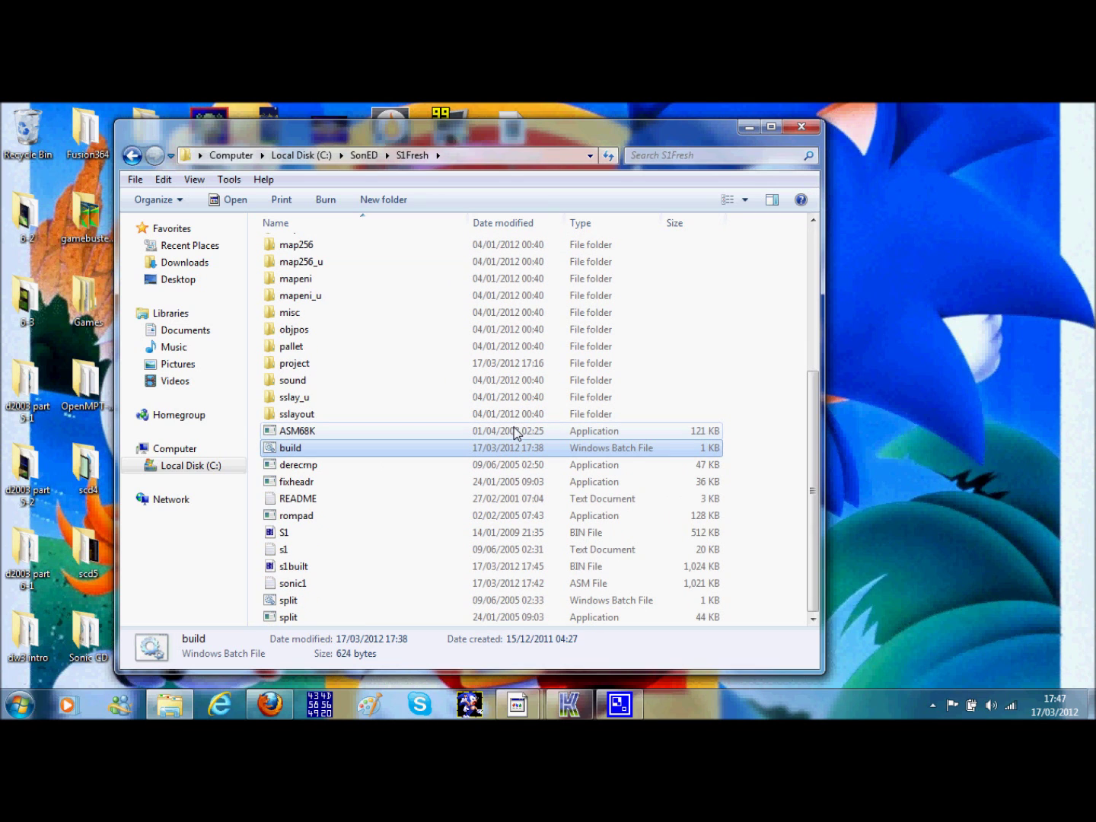
pyautogui.scroll(4, 515, 430)
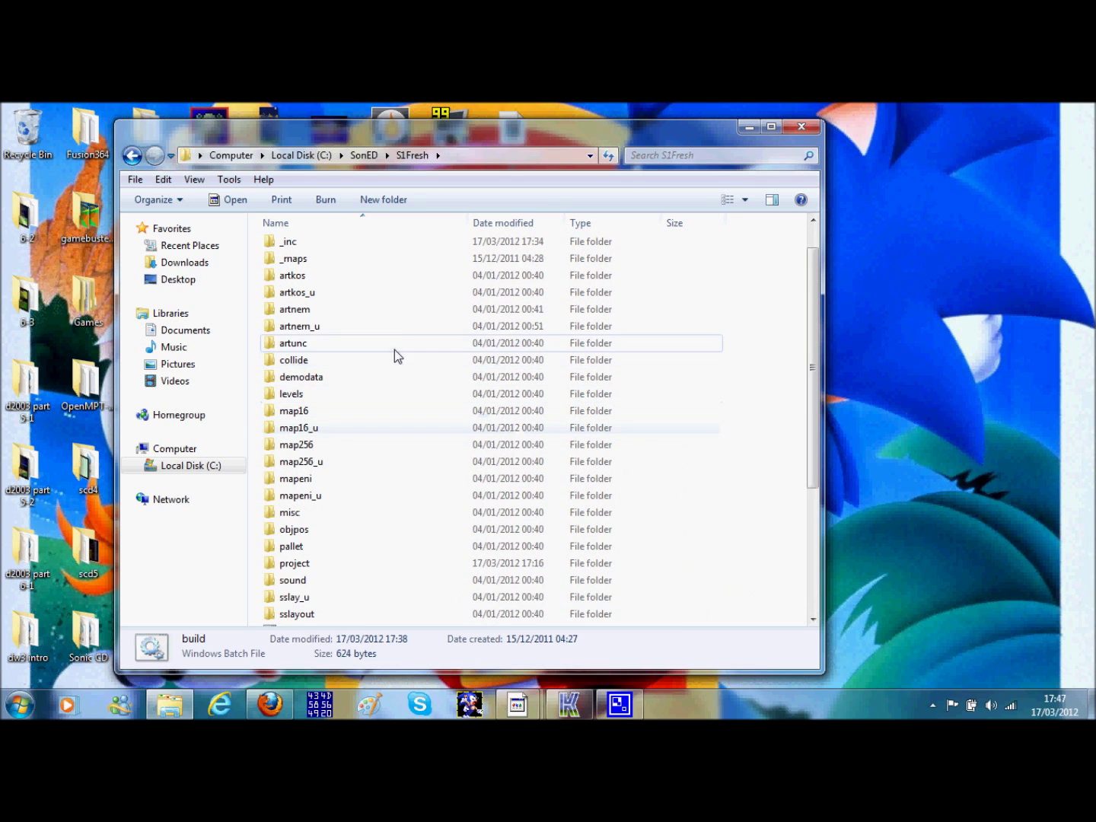
pyautogui.scroll(1, 394, 349)
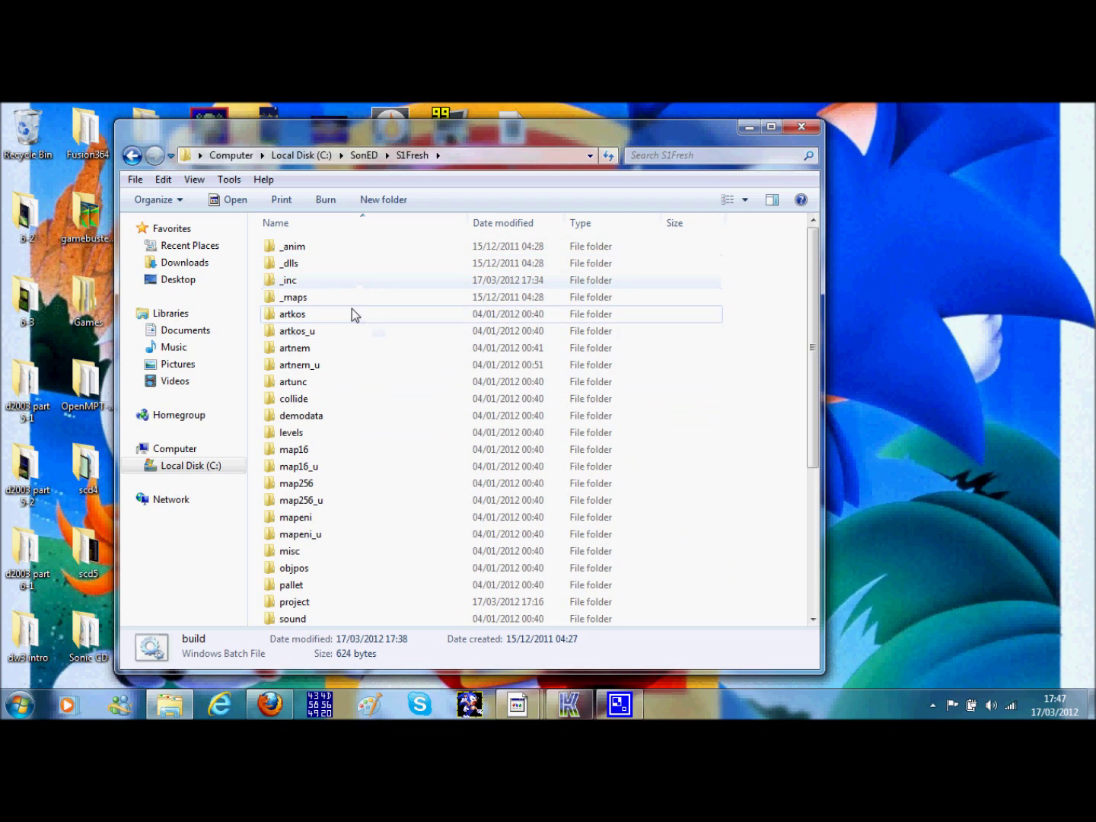
pyautogui.click(340, 282)
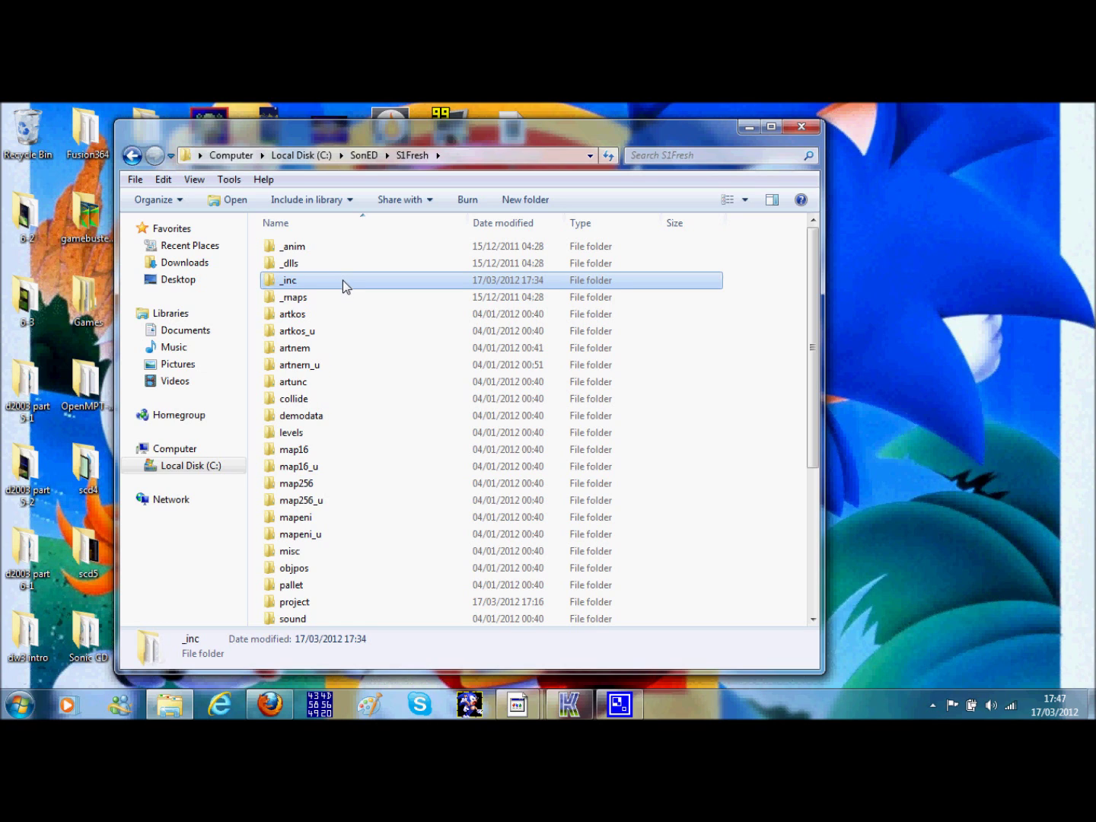
pyautogui.doubleClick(351, 280)
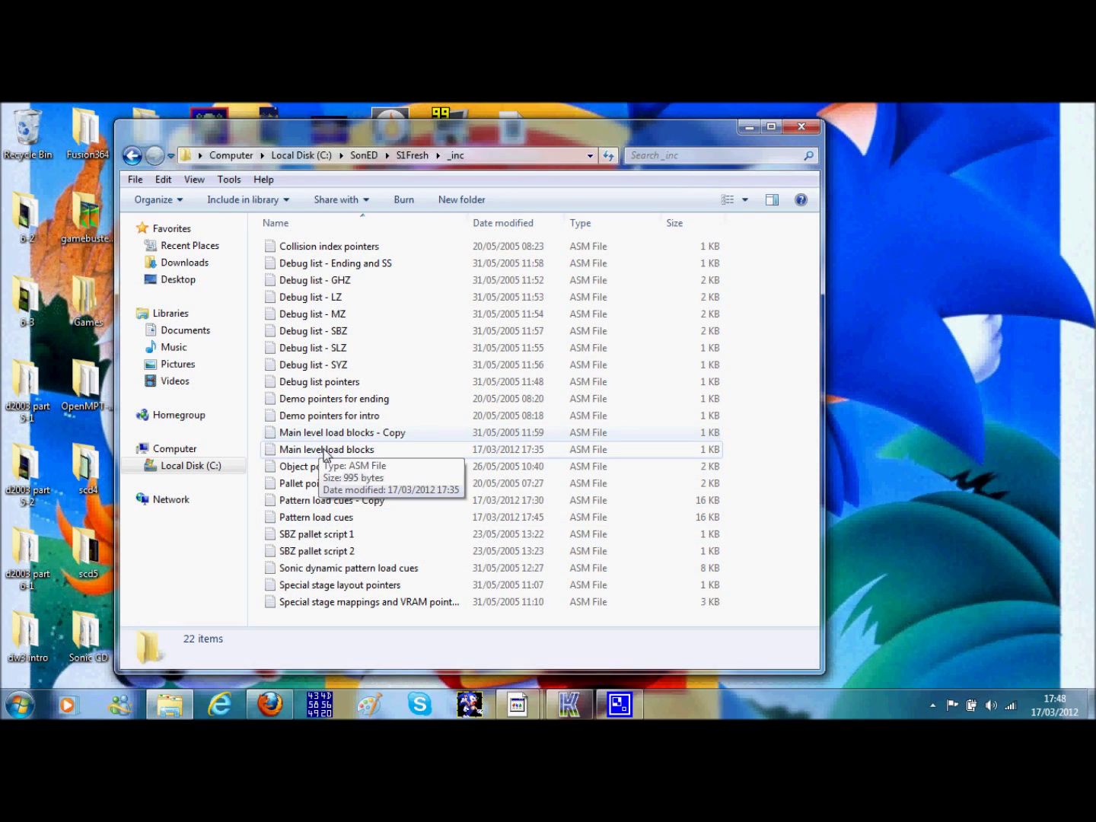
# Open Main level load blocks and examine the Nem_GHZ label in its first entry
pyautogui.doubleClick(327, 450)
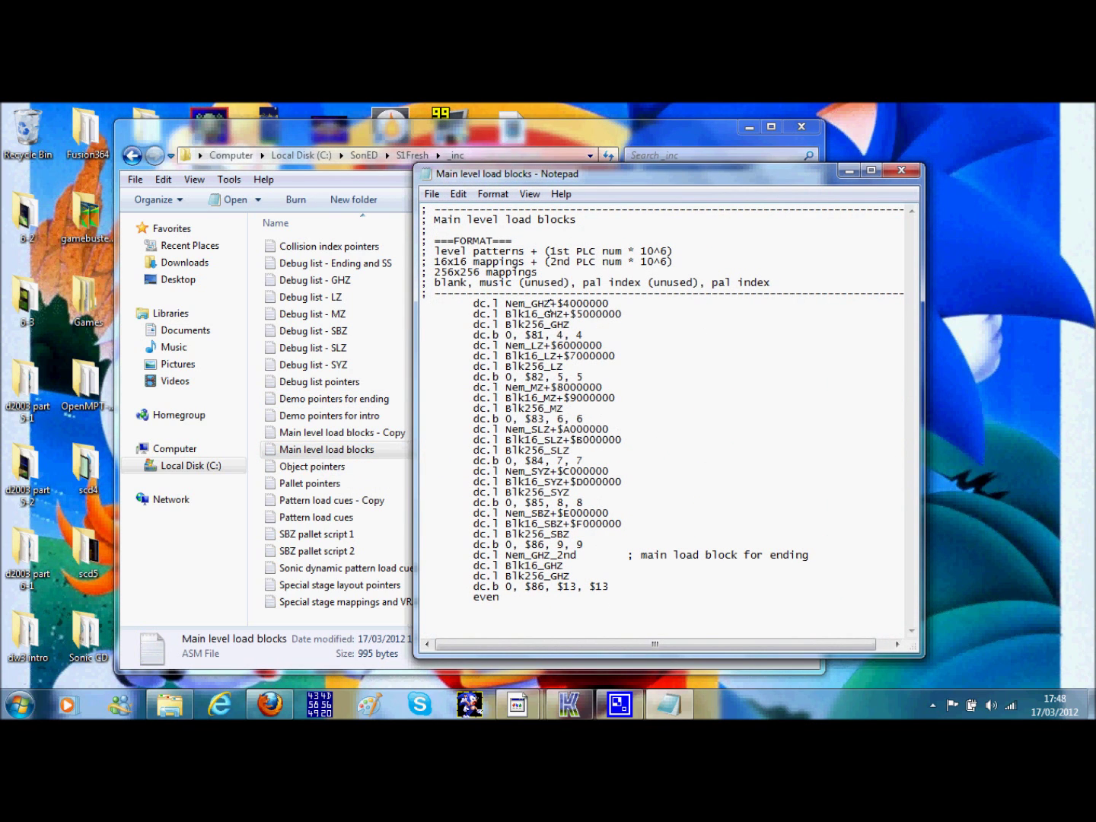
pyautogui.moveTo(550, 304)
pyautogui.mouseDown()
pyautogui.moveTo(506, 303)
pyautogui.moveTo(552, 309)
pyautogui.mouseUp()
pyautogui.click(552, 305)
pyautogui.moveTo(550, 305); pyautogui.dragTo(508, 306)
pyautogui.click(510, 306)
pyautogui.click(552, 305)
pyautogui.moveTo(524, 303); pyautogui.dragTo(531, 304)
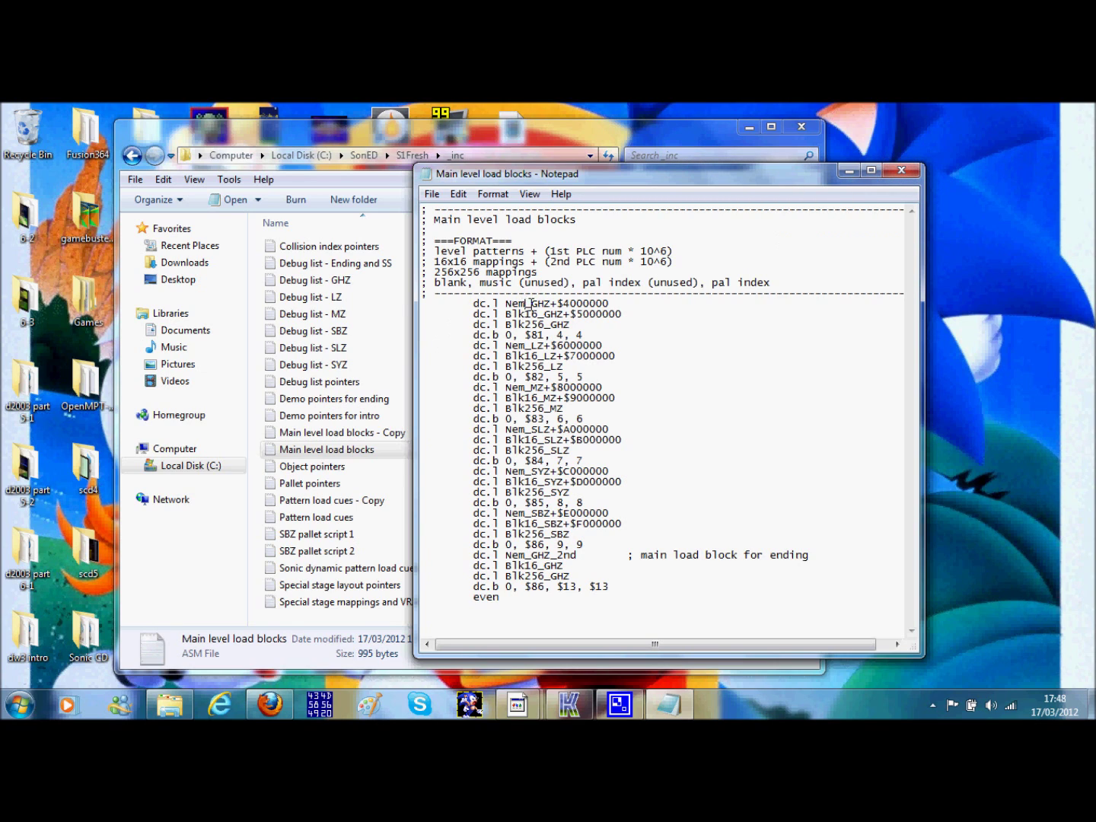
# Close Main level load blocks and open the Pattern load cues file instead
pyautogui.click(913, 174)
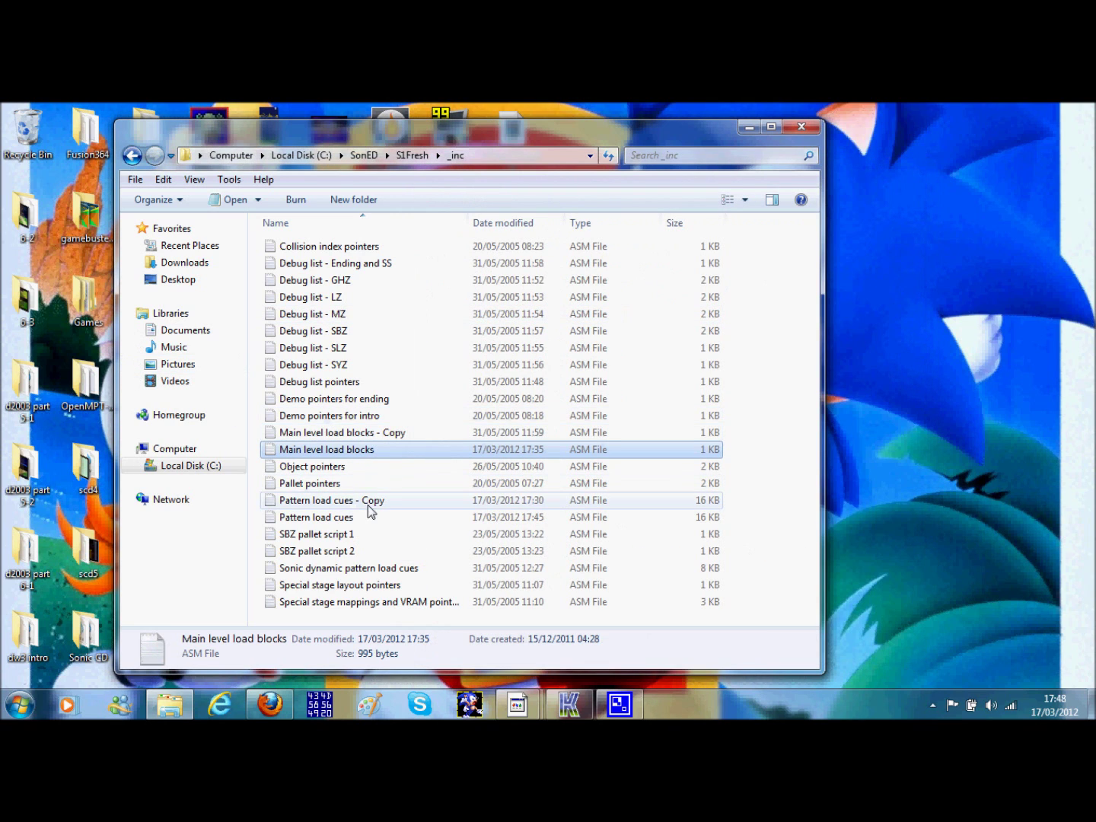
pyautogui.click(366, 437)
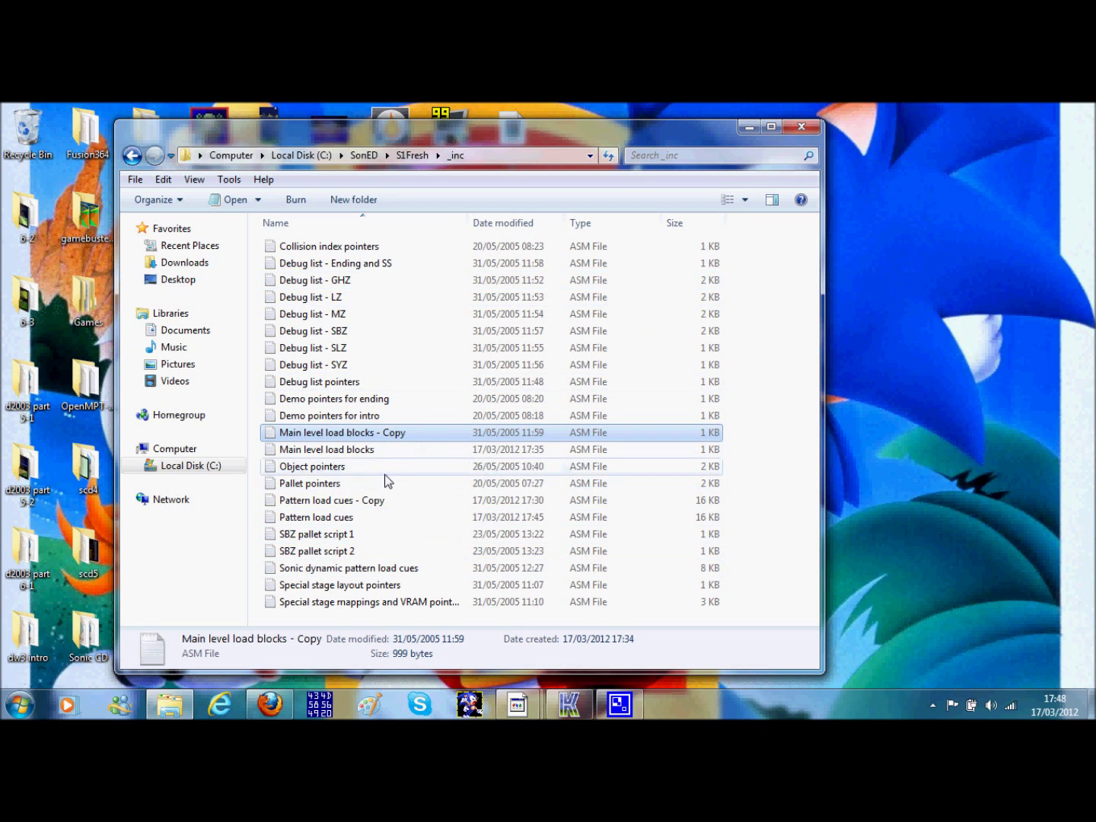
pyautogui.doubleClick(356, 518)
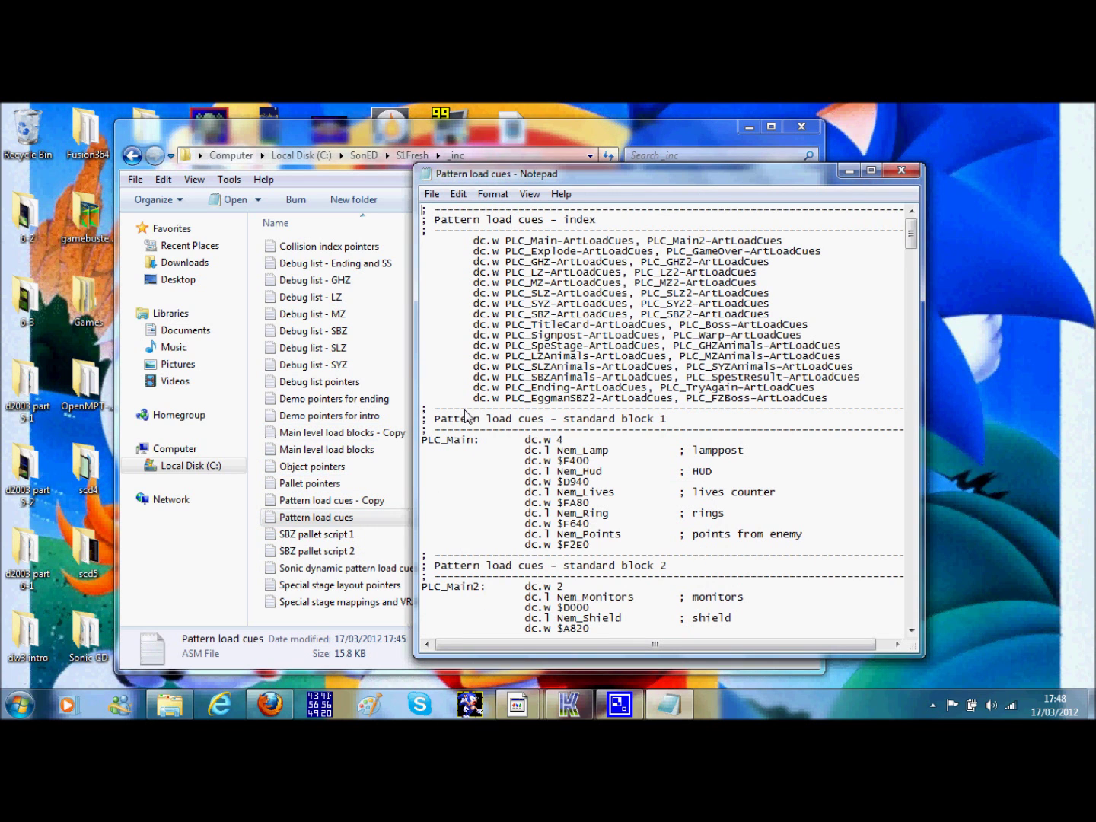
# Scroll Pattern load cues down until the PLC_GHZ and PLC_GHZ2 blocks are at the top
pyautogui.scroll(-3, 594, 243)
pyautogui.scroll(3, 651, 337)
pyautogui.scroll(-3, 752, 338)
pyautogui.scroll(3, 752, 337)
pyautogui.scroll(-2, 752, 339)
pyautogui.scroll(2, 752, 340)
pyautogui.scroll(-2, 754, 340)
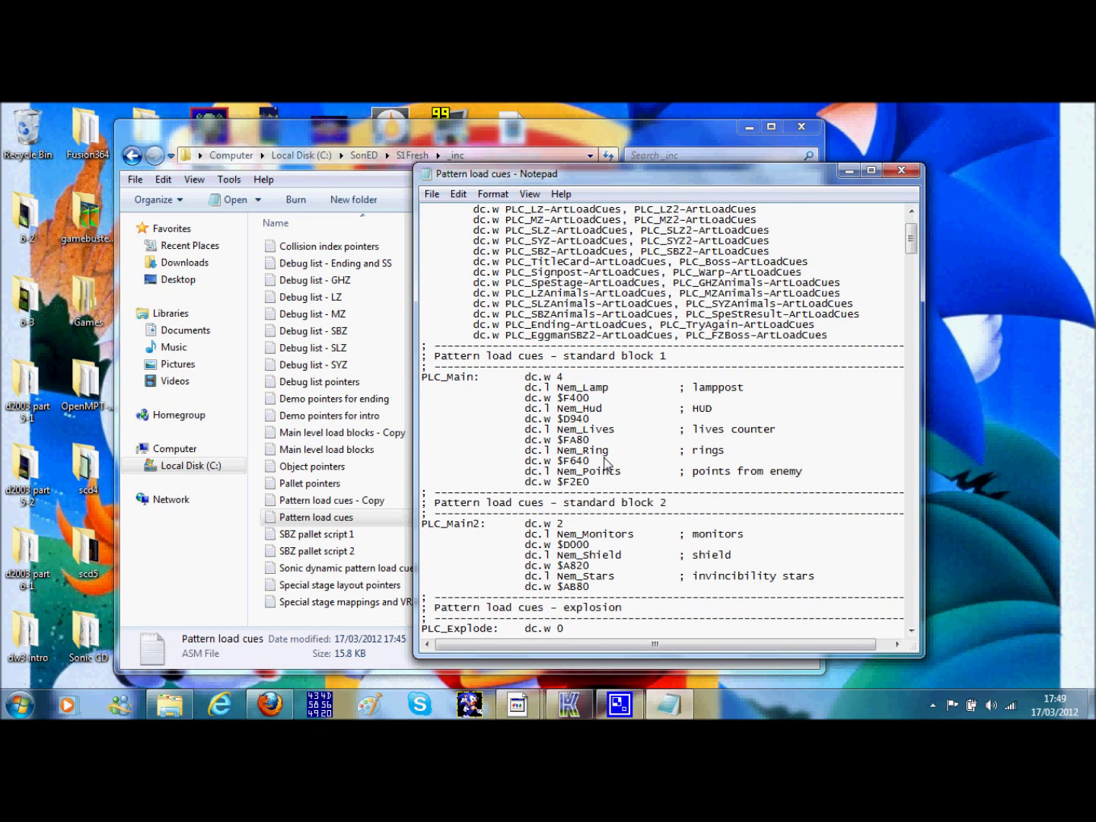
pyautogui.scroll(-3, 606, 464)
pyautogui.scroll(-4, 607, 464)
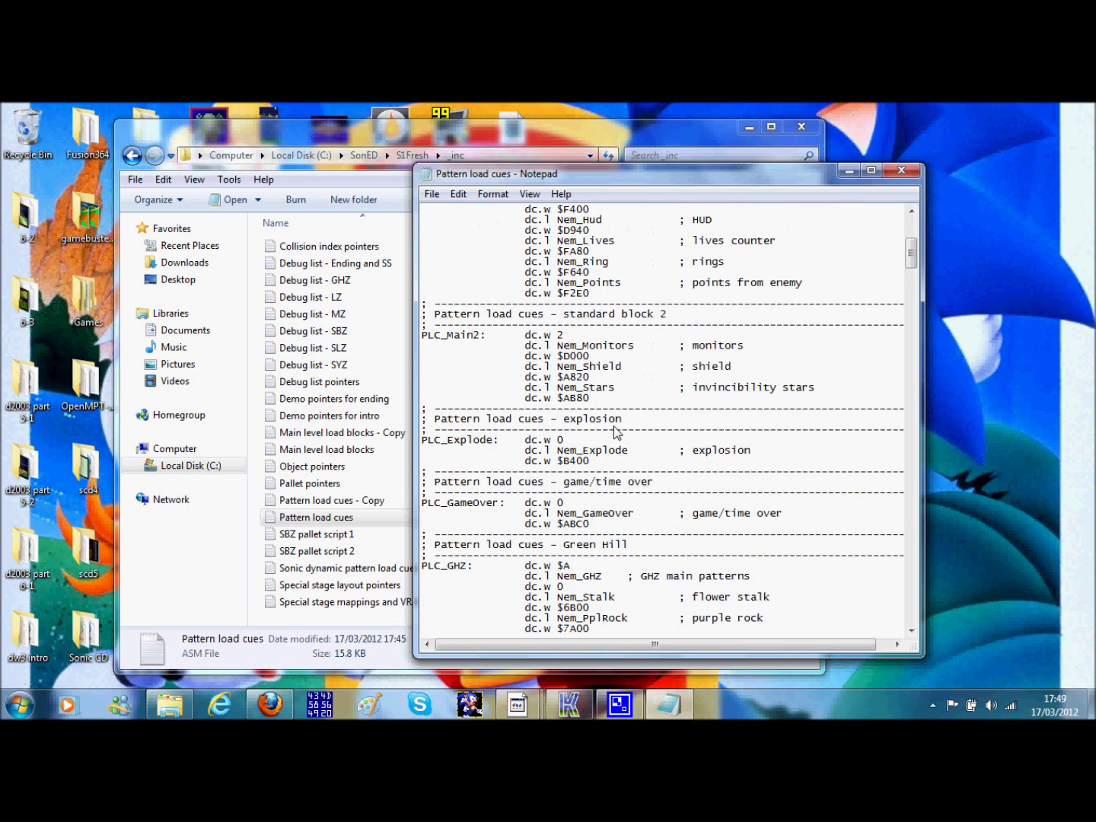
pyautogui.scroll(-5, 648, 378)
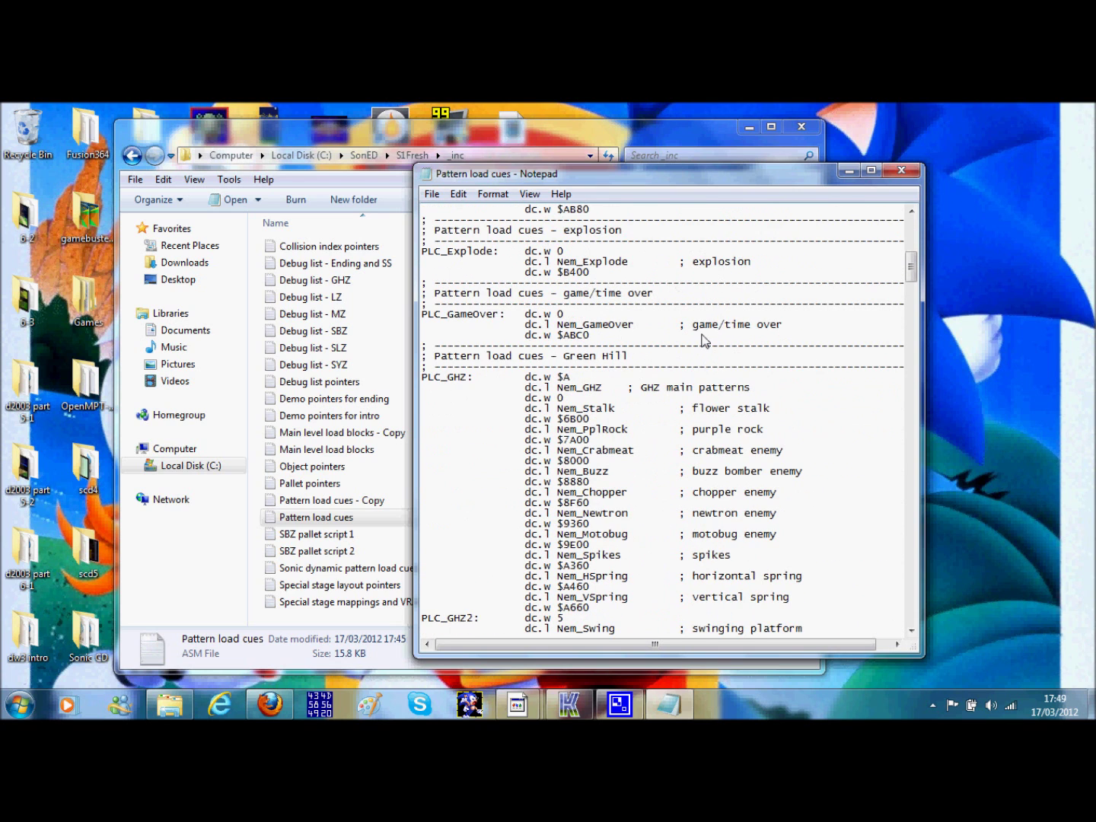
pyautogui.scroll(-2, 704, 340)
pyautogui.scroll(-2, 704, 341)
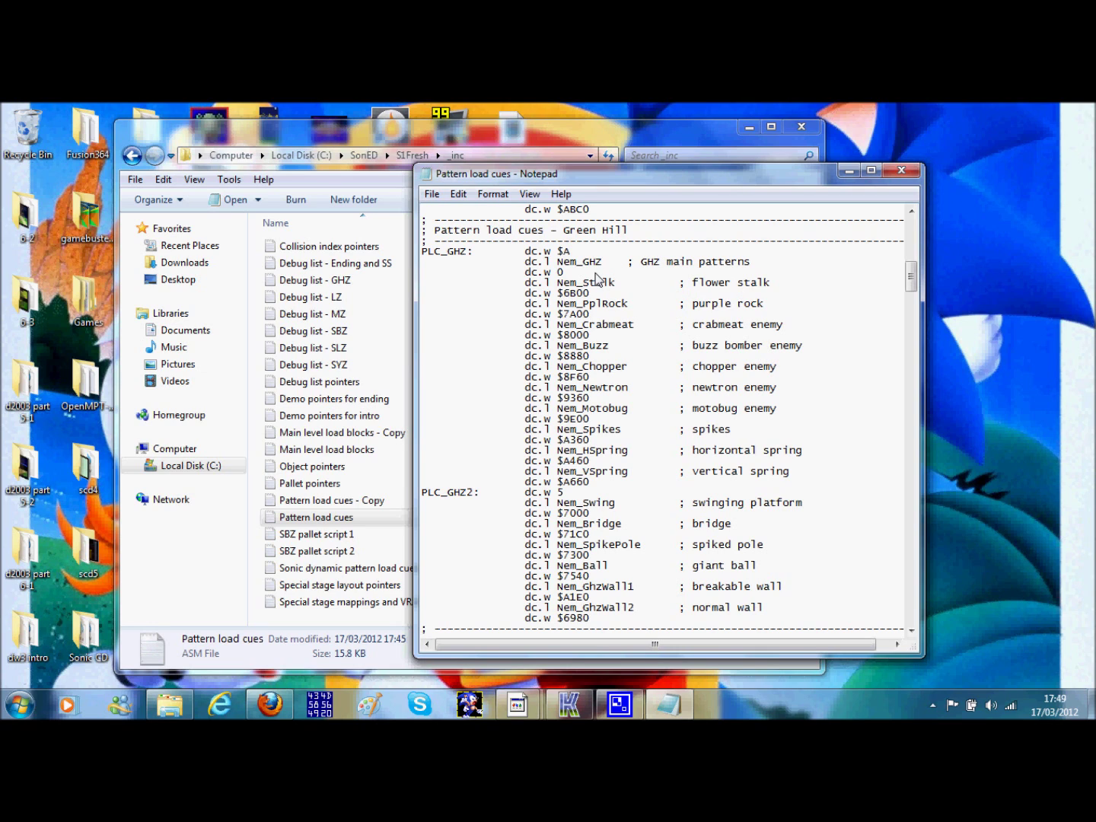
# Examine the PLC_GHZ lines, including the dc.w $A value and Nem_Stalk at $6B00
pyautogui.click(571, 255)
pyautogui.moveTo(592, 298); pyautogui.dragTo(524, 266)
pyautogui.click(525, 264)
pyautogui.moveTo(566, 273); pyautogui.dragTo(514, 253)
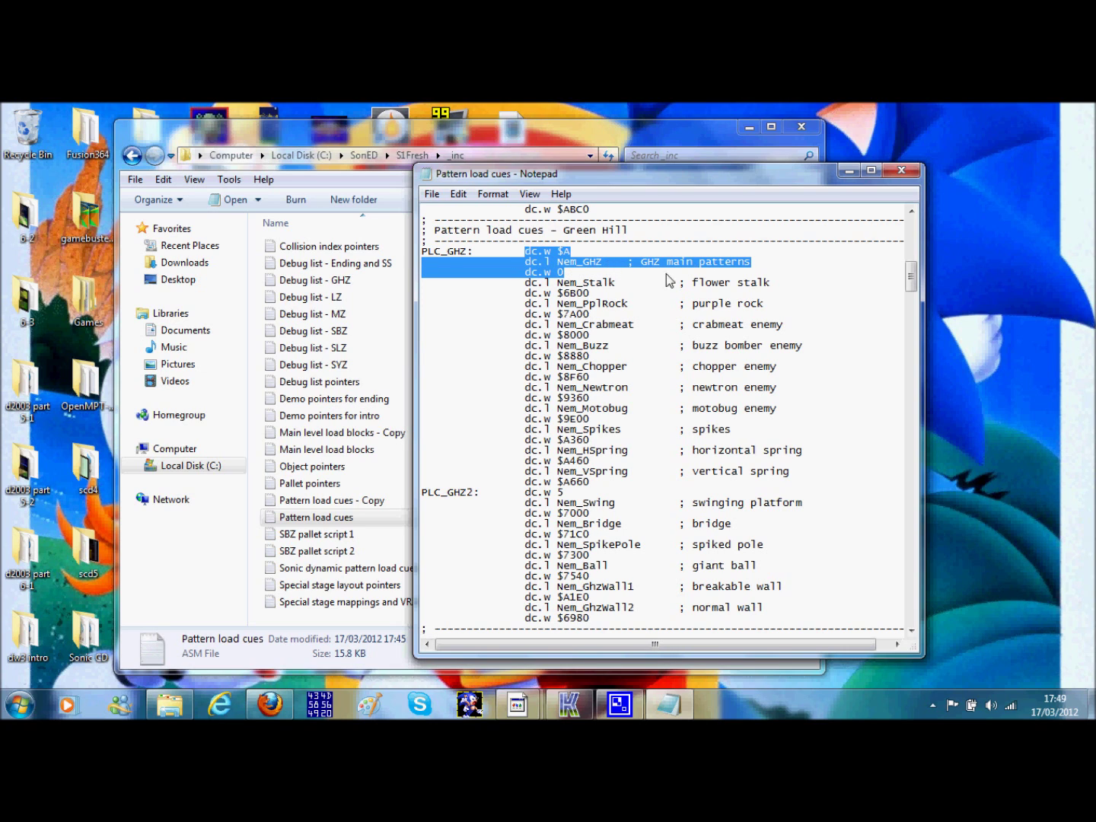
pyautogui.click(602, 262)
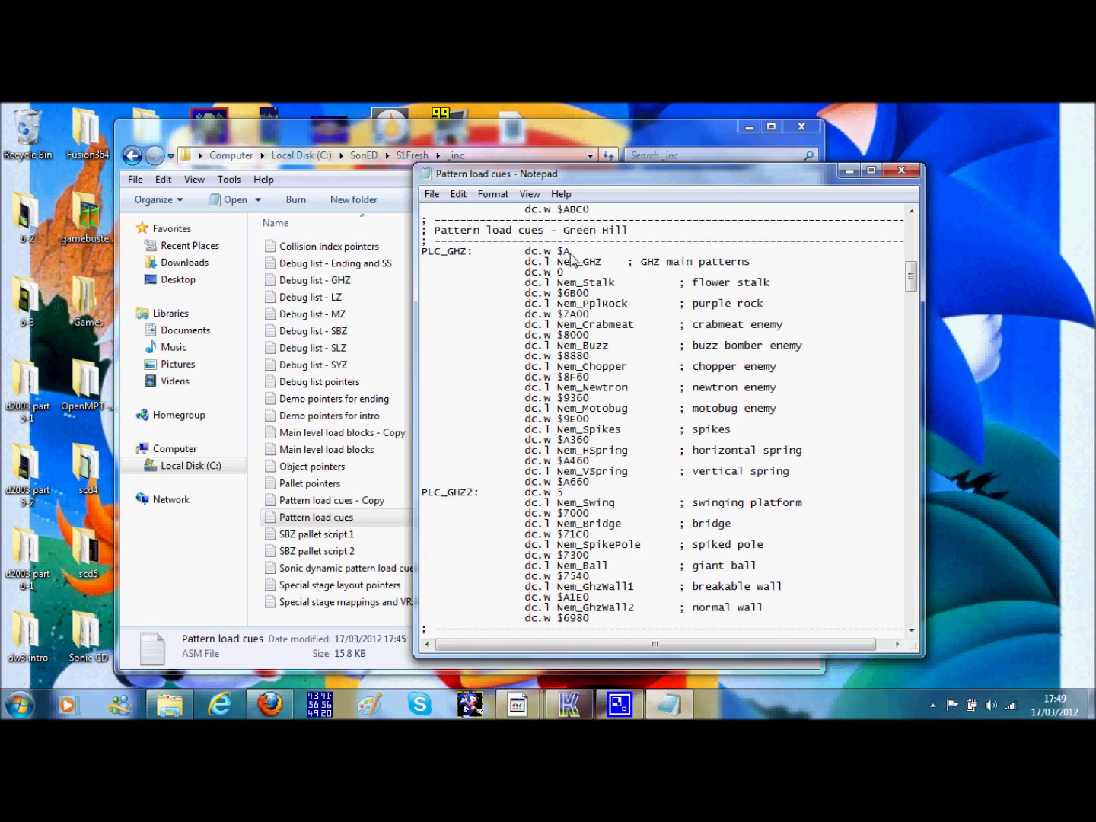
pyautogui.moveTo(571, 251); pyautogui.dragTo(565, 252)
pyautogui.click(565, 255)
# Save Pattern load cues and close Notepad
pyautogui.click(432, 194)
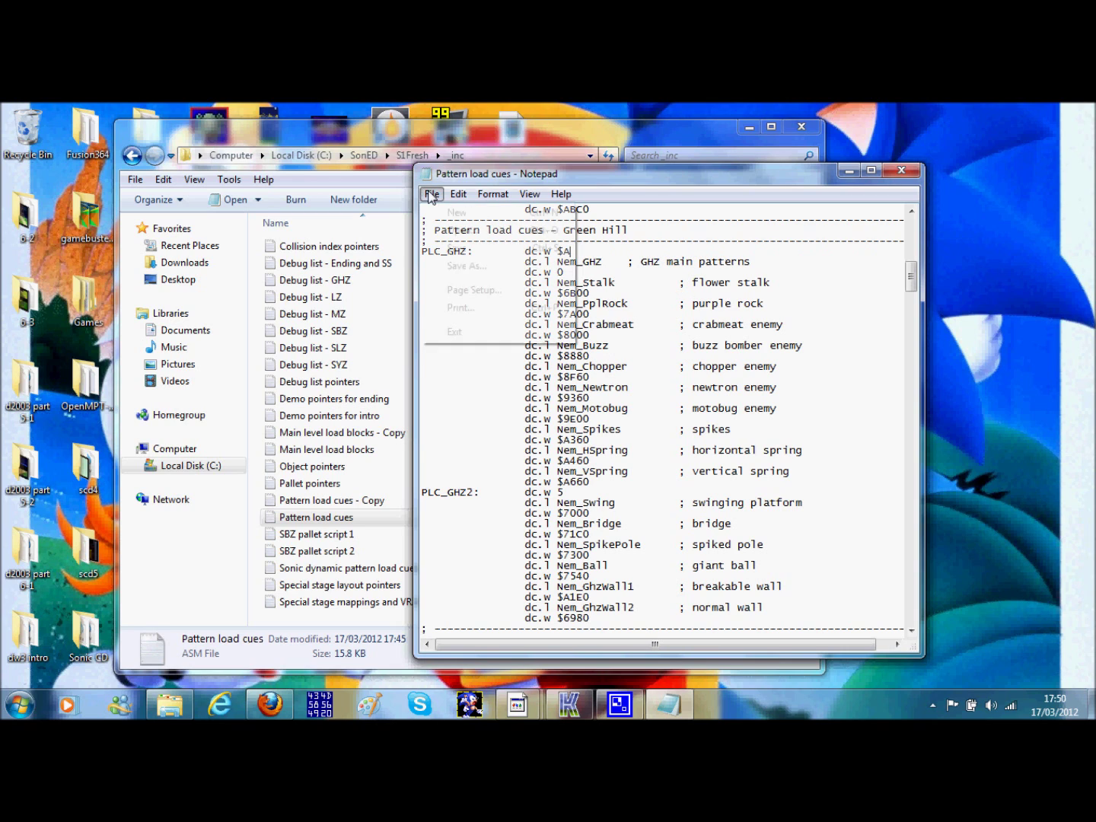
pyautogui.click(457, 250)
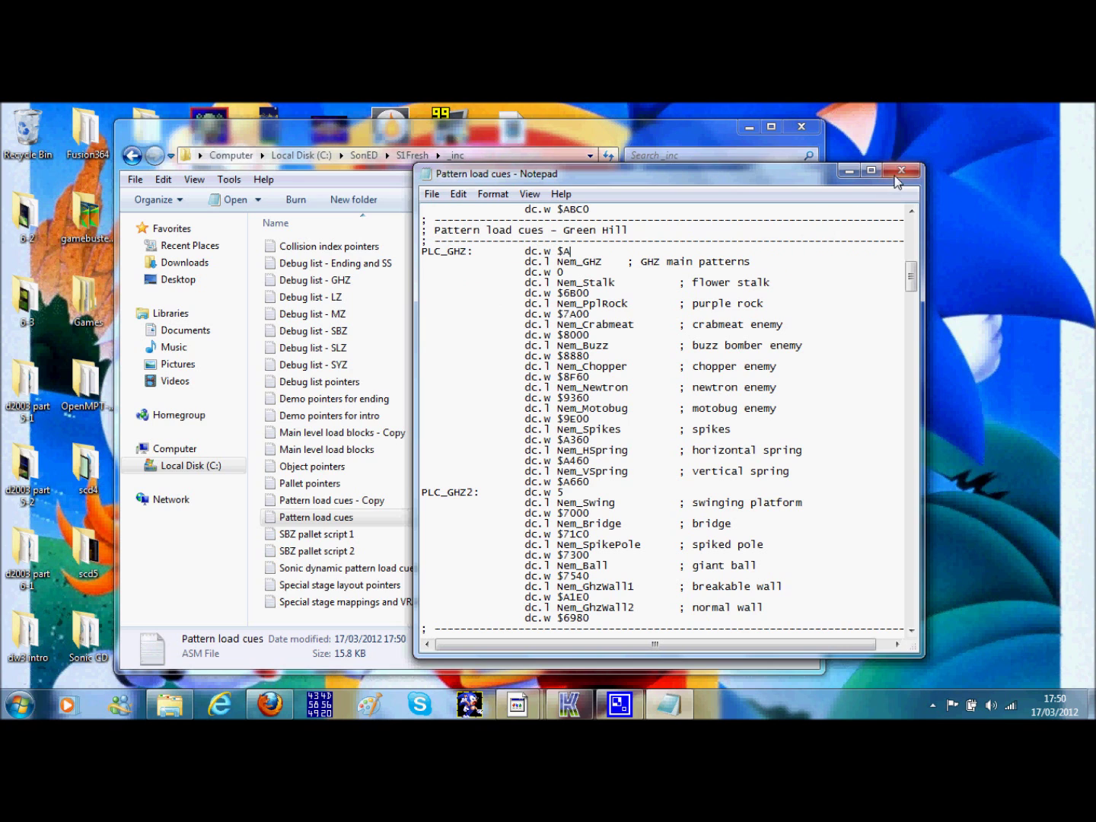
pyautogui.click(901, 170)
# Go up to S1Fresh and open the sonic1 ASM file in Notepad, moving the window up-left
pyautogui.click(413, 154)
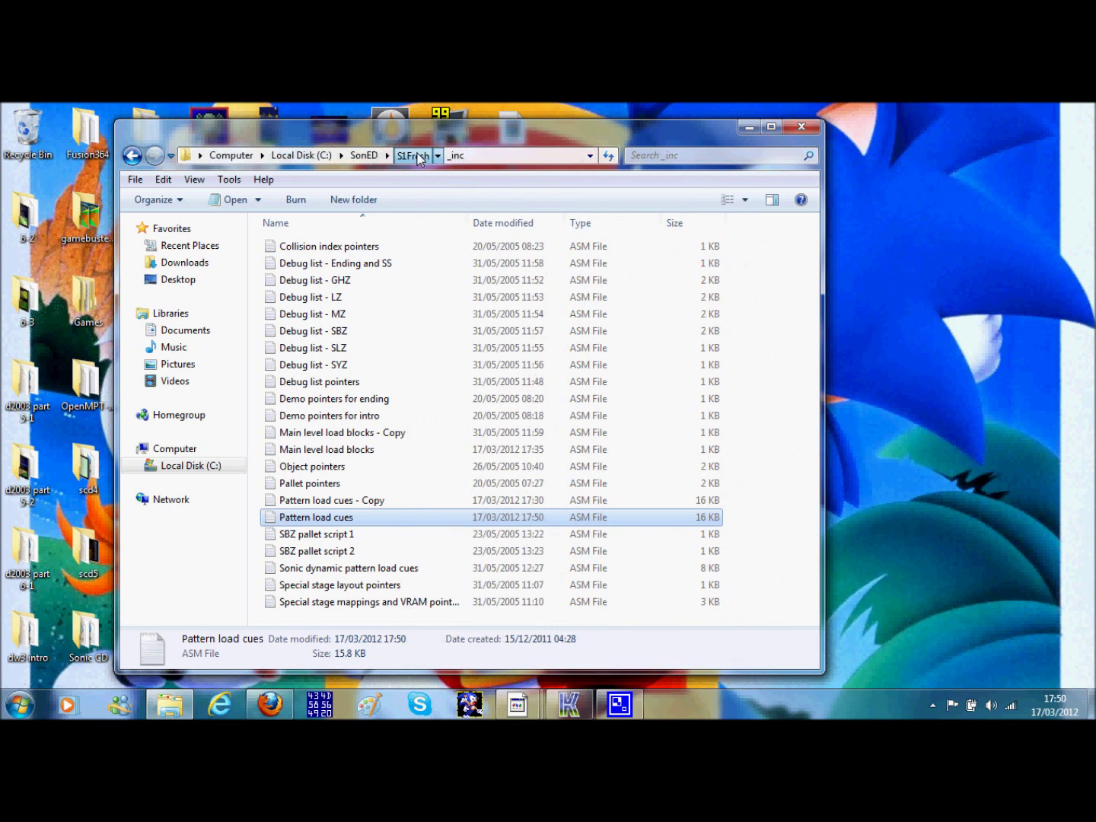
pyautogui.scroll(-3, 378, 459)
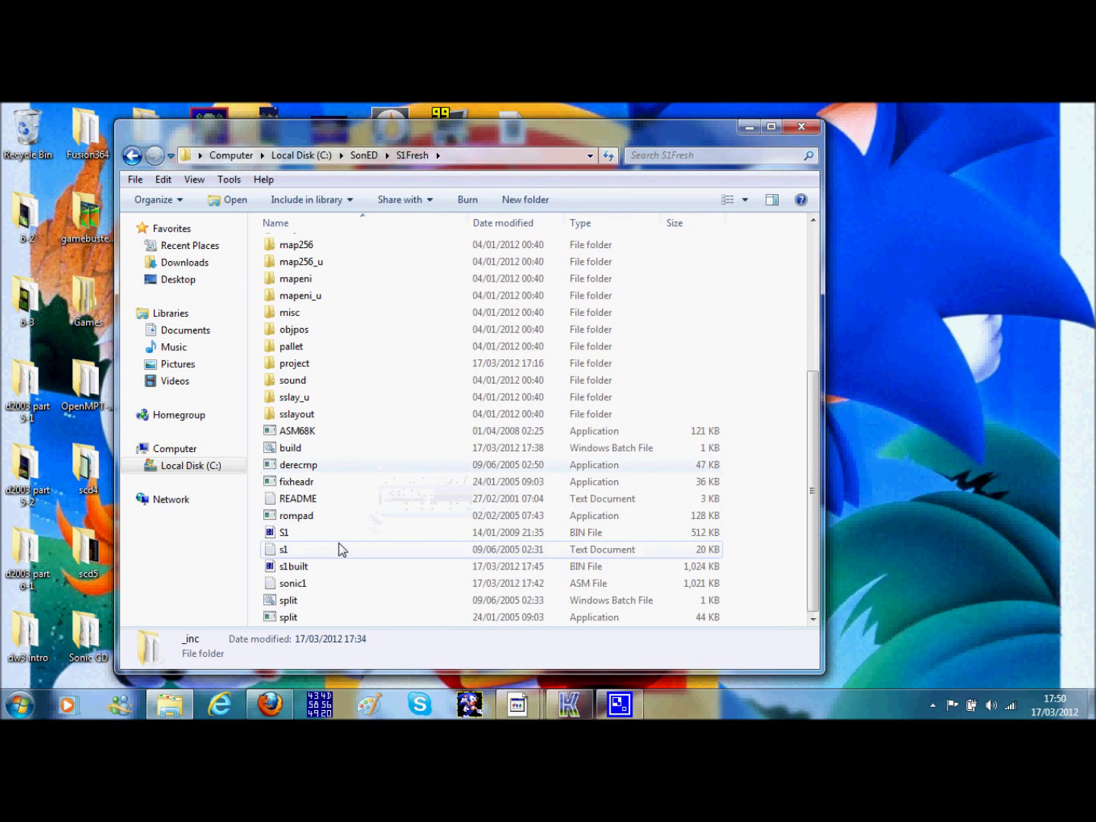
pyautogui.doubleClick(292, 584)
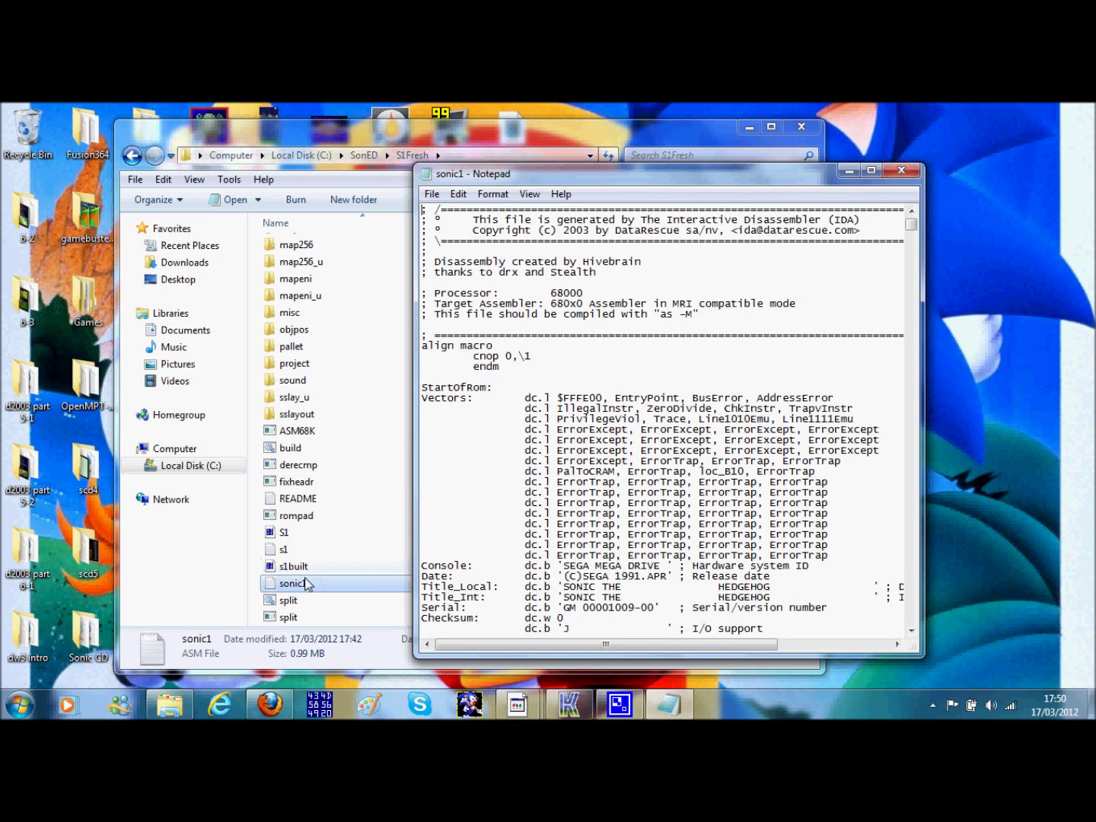
pyautogui.moveTo(531, 175); pyautogui.dragTo(401, 132)
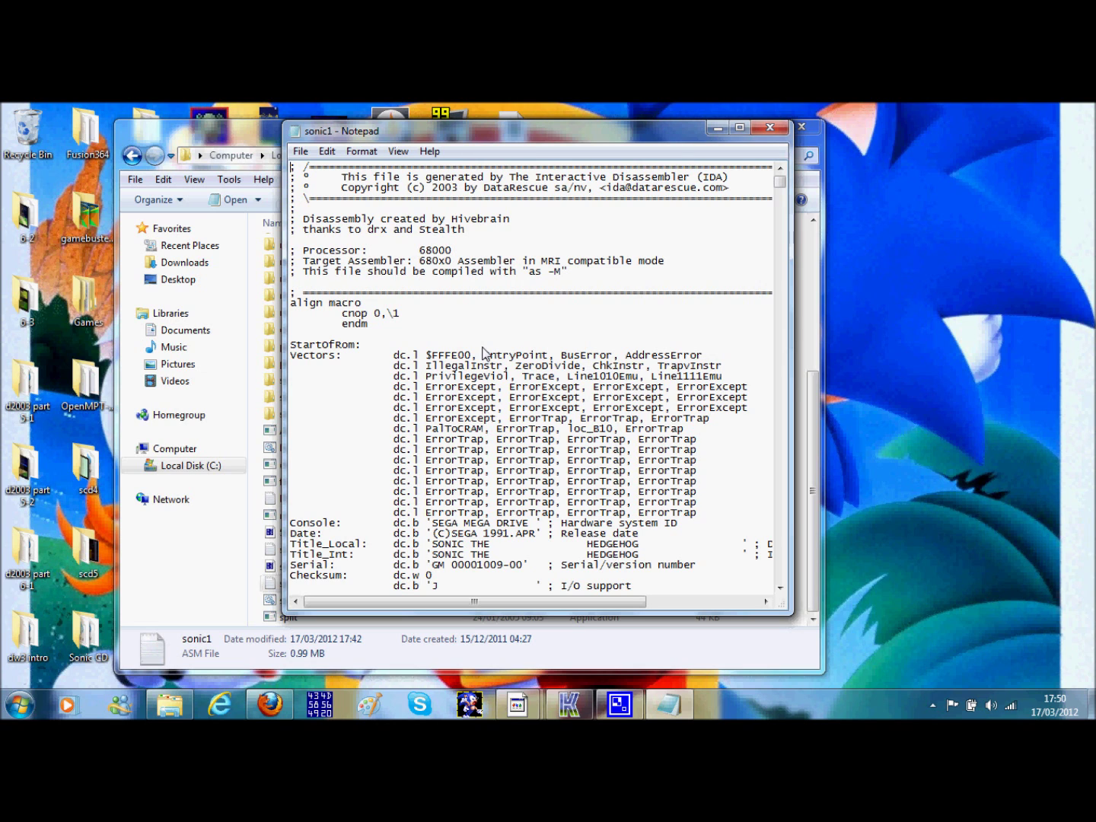
pyautogui.scroll(-13, 483, 357)
pyautogui.scroll(13, 486, 364)
pyautogui.scroll(-2, 492, 274)
pyautogui.scroll(2, 493, 274)
pyautogui.click(319, 151)
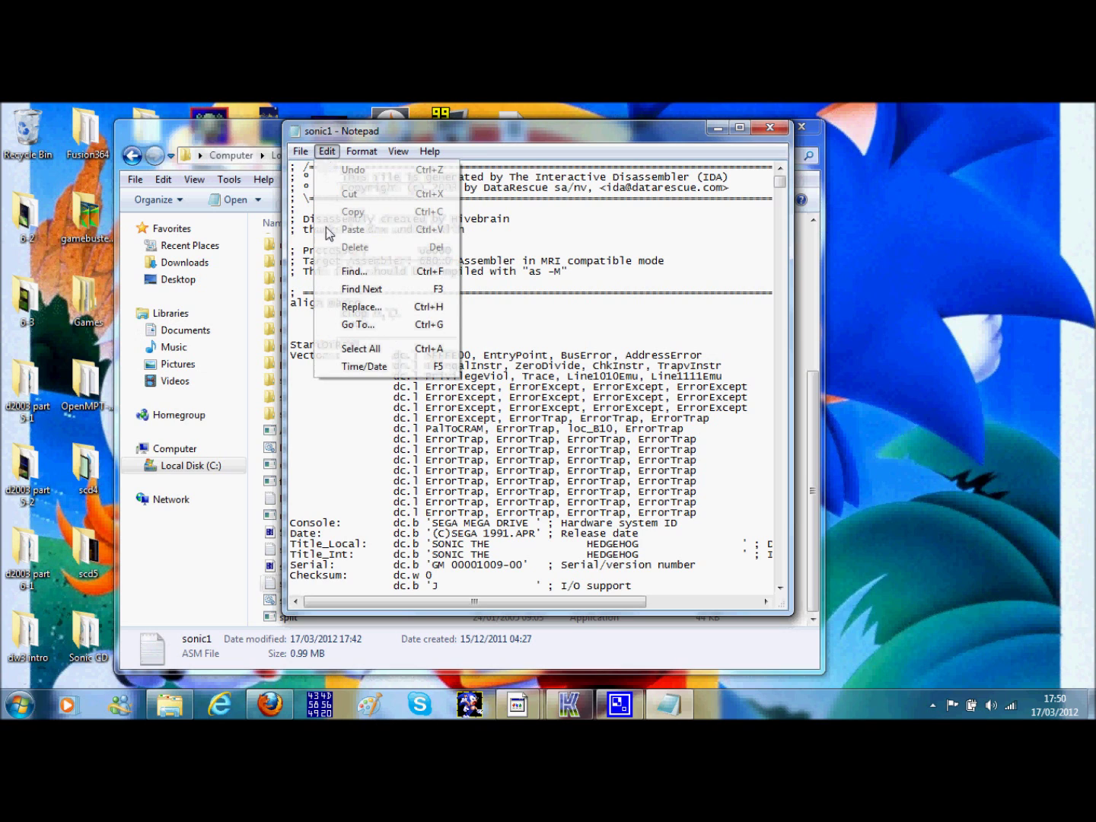
# Search sonic1 for nem_ghz and step through the Nem_GHZ matches
pyautogui.click(386, 271)
pyautogui.moveTo(386, 272); pyautogui.dragTo(433, 366)
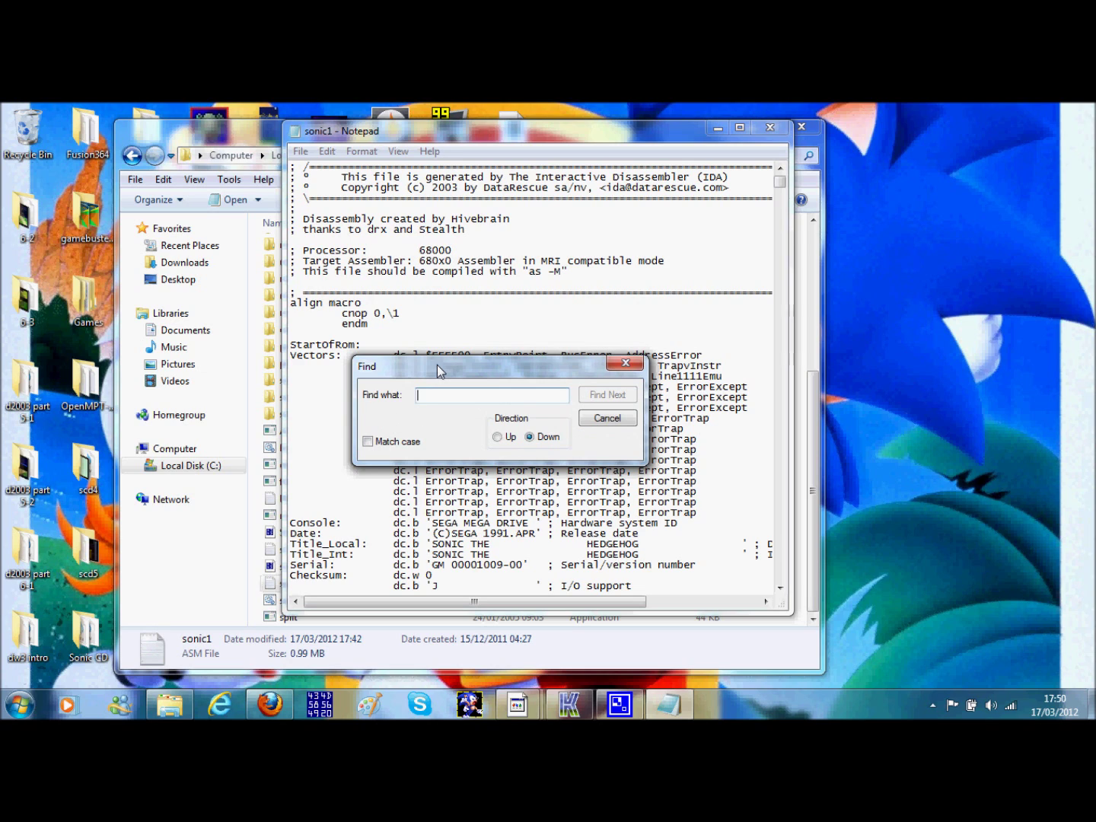
pyautogui.write('nem')
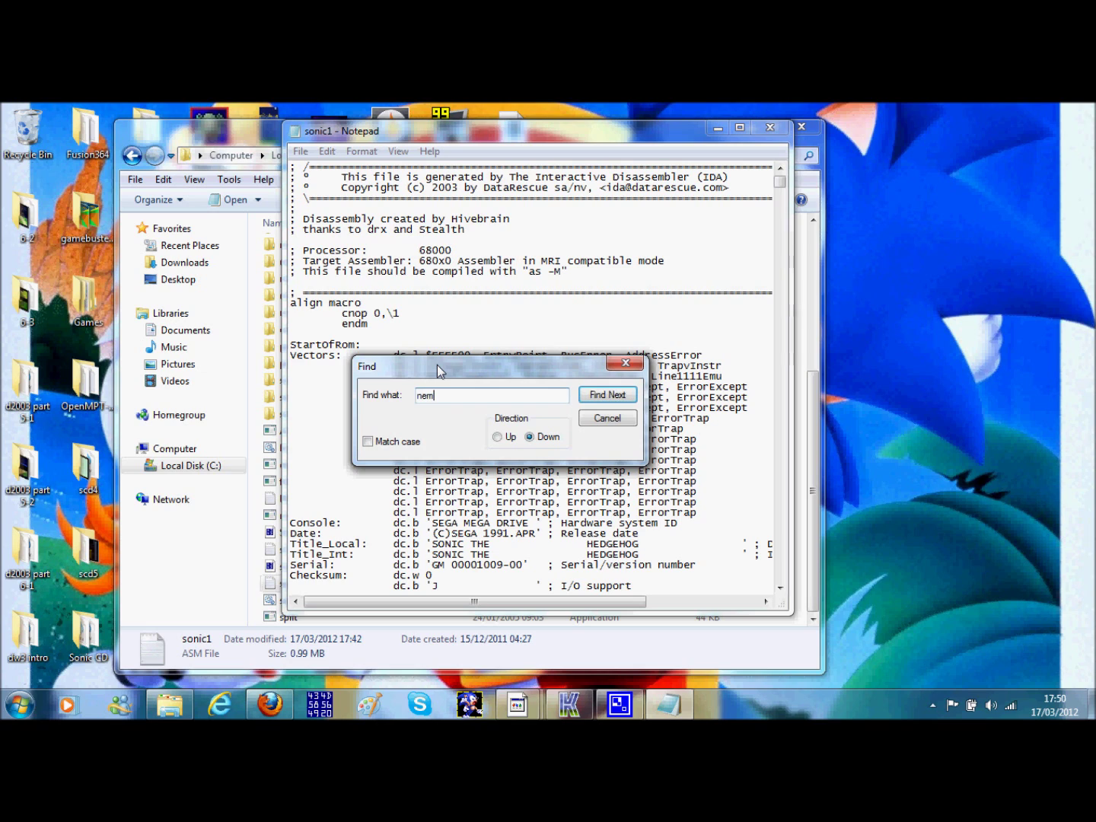
pyautogui.write('_')
pyautogui.write('gh\\')
pyautogui.press('Return')
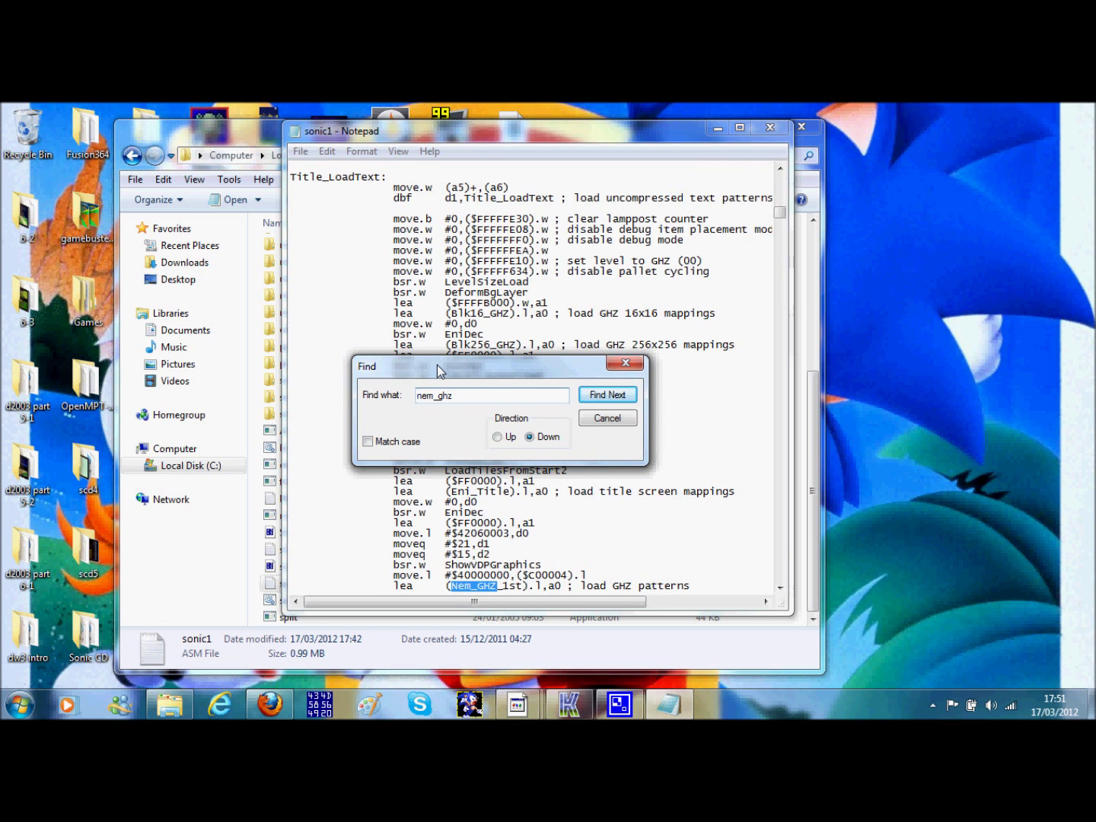
pyautogui.press('Return')
pyautogui.press('Return')
pyautogui.press('Return')
pyautogui.press('Return')
pyautogui.press('Return')
pyautogui.press('Return')
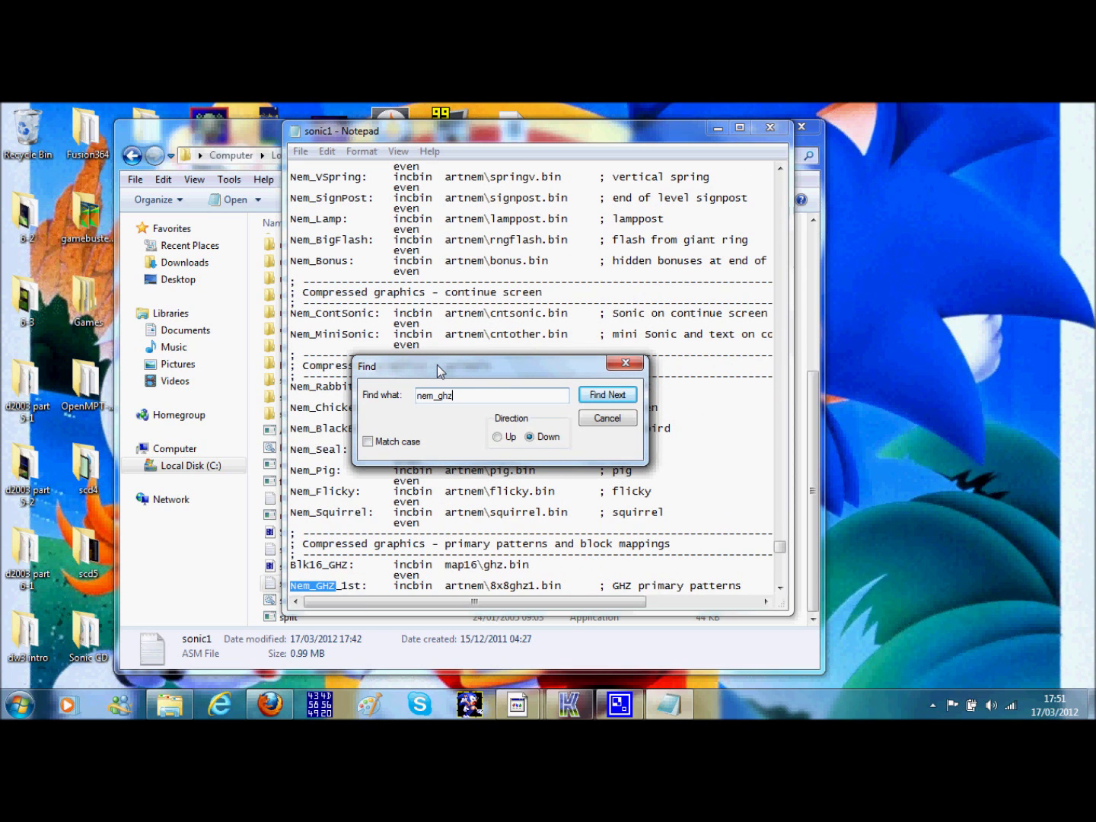
pyautogui.click(592, 526)
# Highlight the Nem_GHZ_2nd and Nem_GHZ labels and the 8x8ghz.bin art file path
pyautogui.scroll(-3, 592, 526)
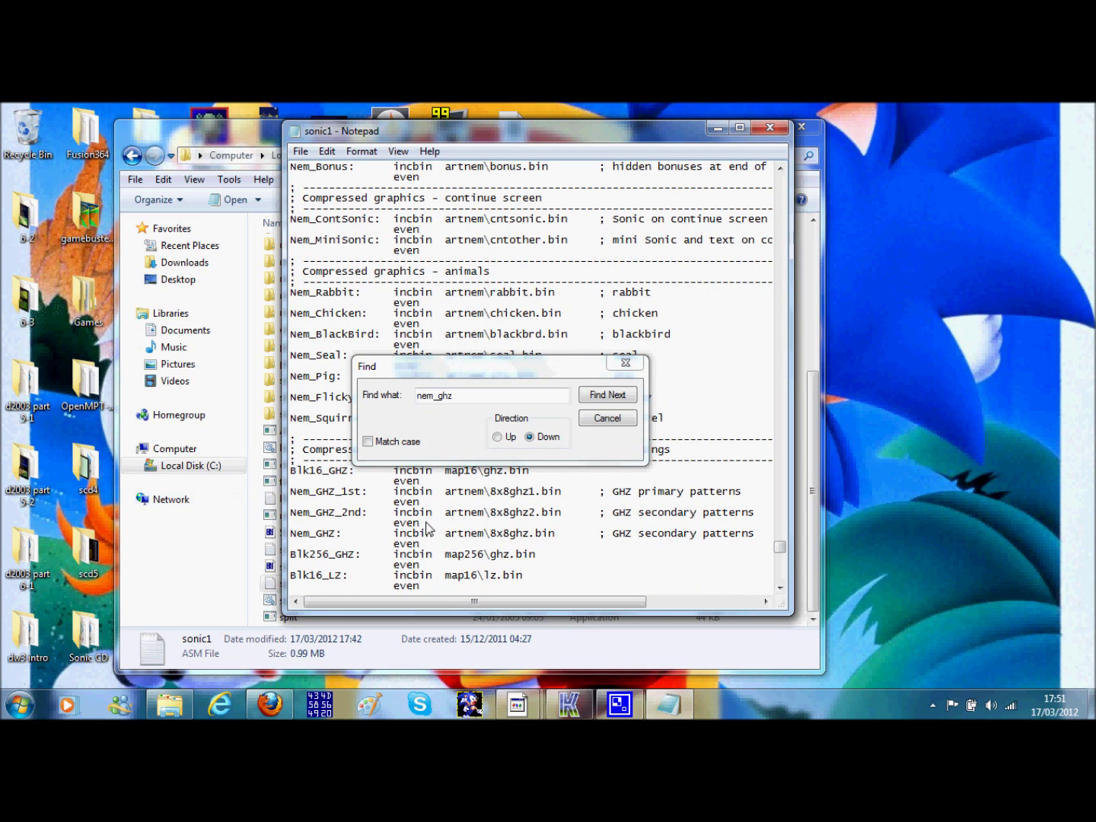
pyautogui.moveTo(415, 524); pyautogui.dragTo(292, 515)
pyautogui.click(348, 535)
pyautogui.moveTo(292, 535); pyautogui.dragTo(344, 536)
pyautogui.click(344, 537)
pyautogui.scroll(-1, 493, 533)
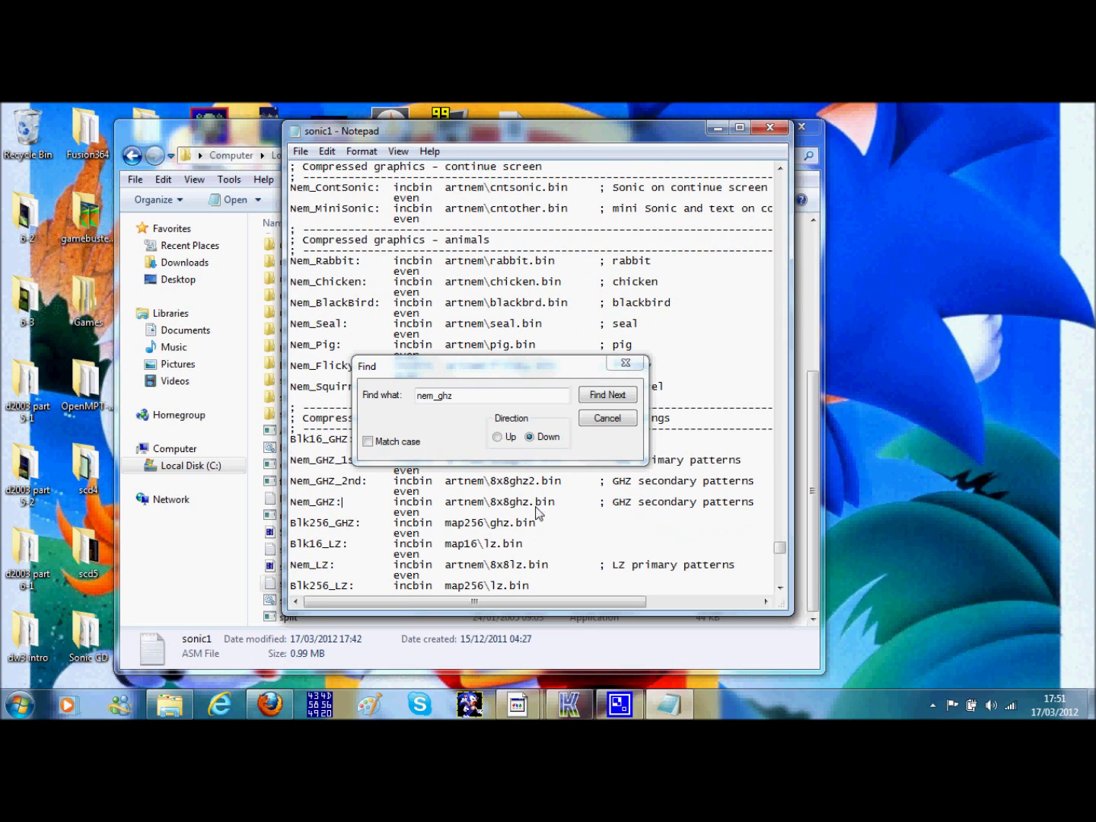
pyautogui.scroll(1, 514, 557)
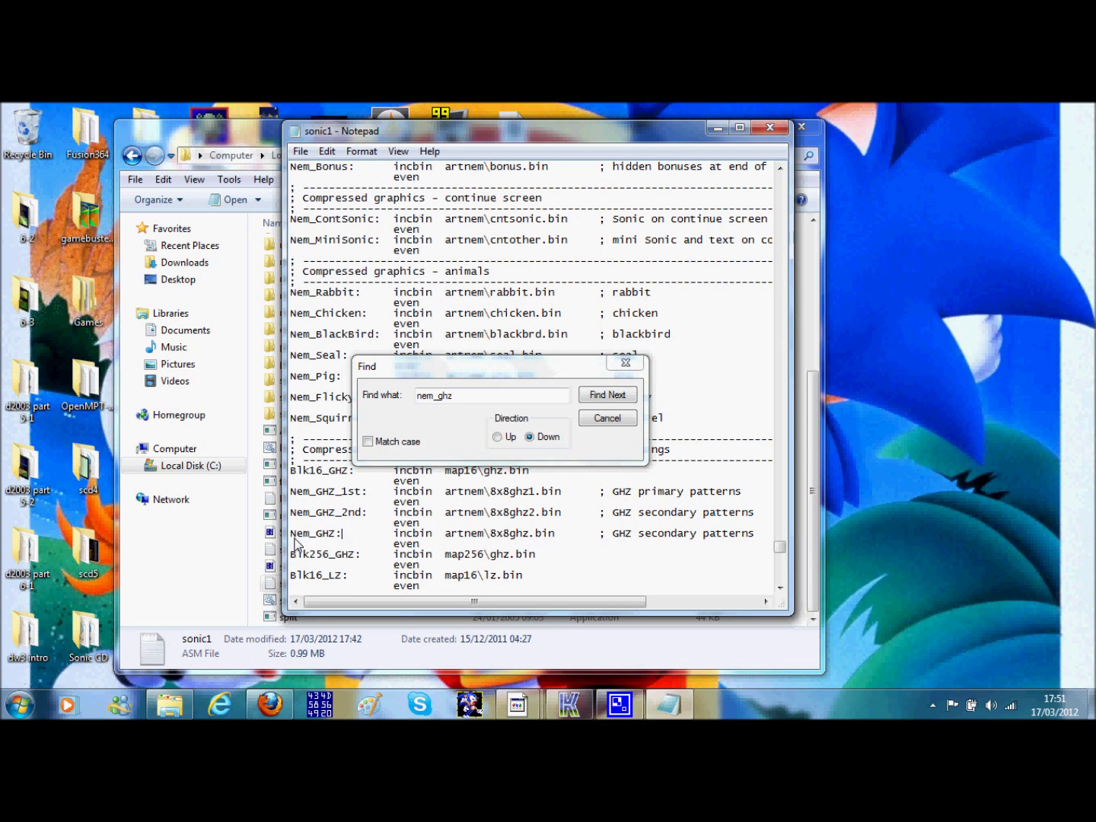
pyautogui.moveTo(296, 537); pyautogui.dragTo(337, 536)
pyautogui.moveTo(524, 536); pyautogui.dragTo(502, 537)
pyautogui.click(489, 546)
# Close the sonic1 file and its search box
pyautogui.click(301, 151)
pyautogui.click(609, 164)
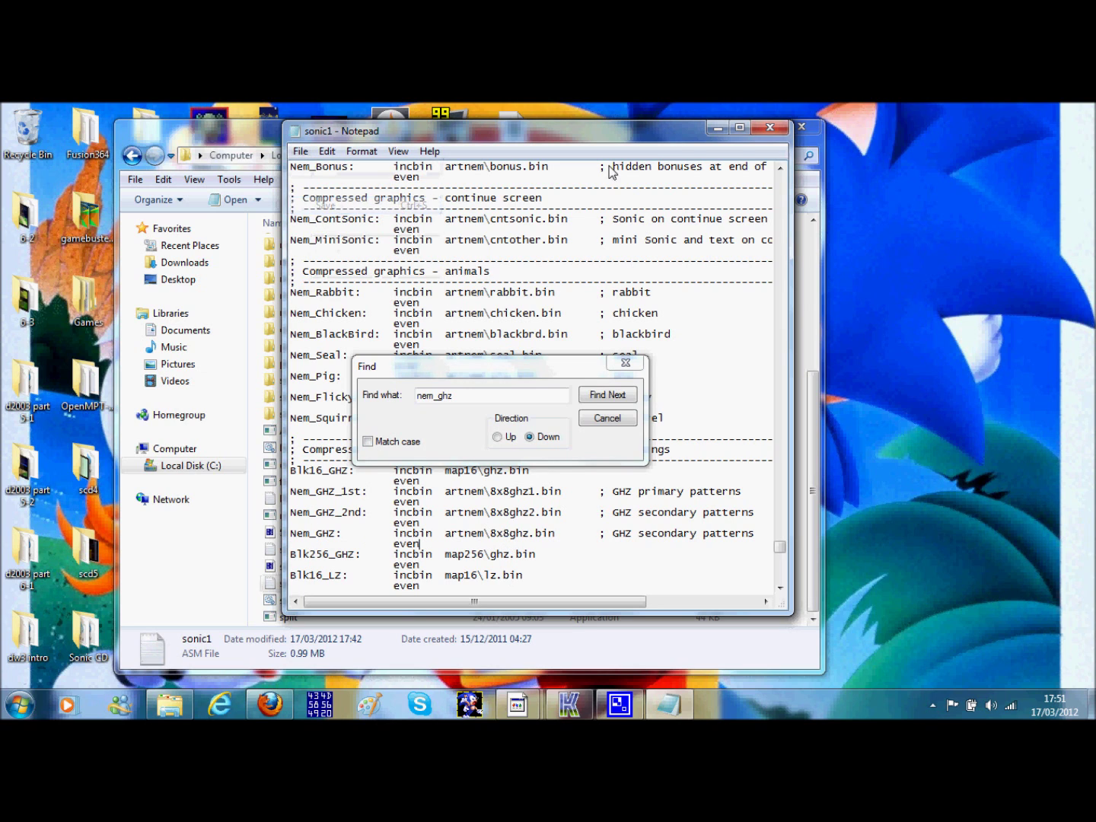
pyautogui.click(769, 130)
# Run build.bat to assemble a 1,024 KB s1built.bin with 0 errors
pyautogui.click(309, 450)
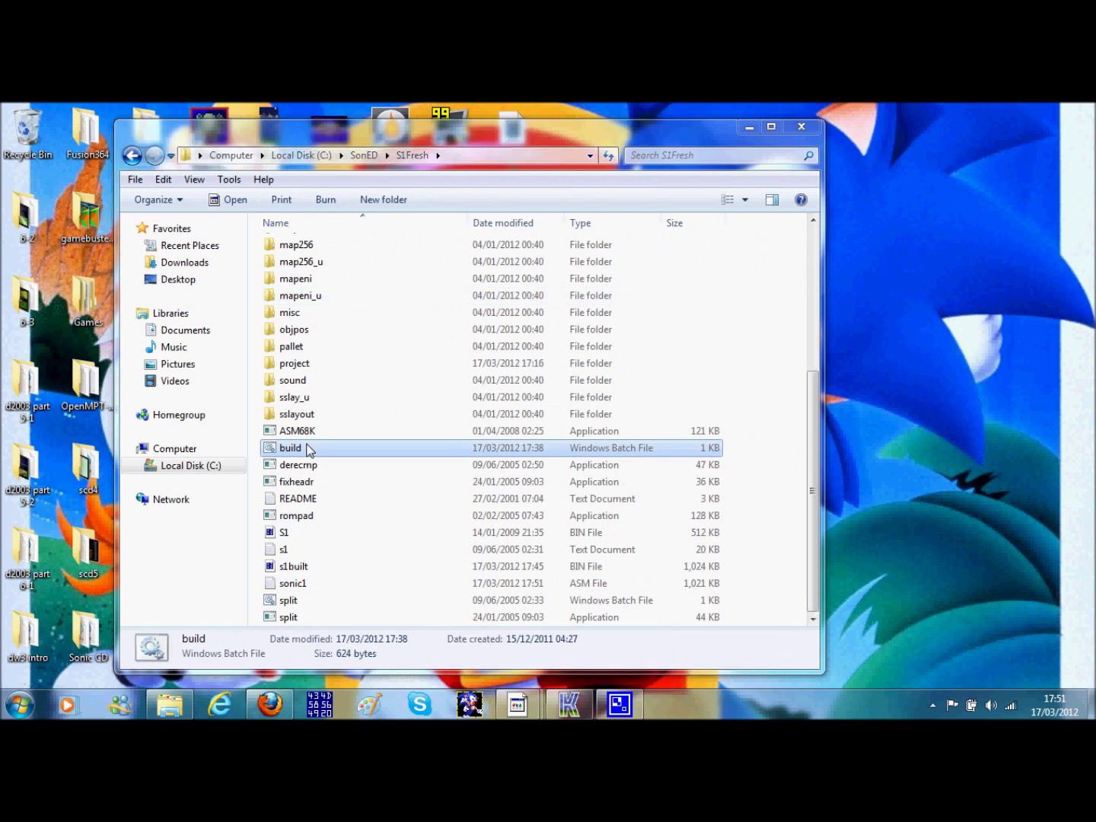
pyautogui.doubleClick(309, 449)
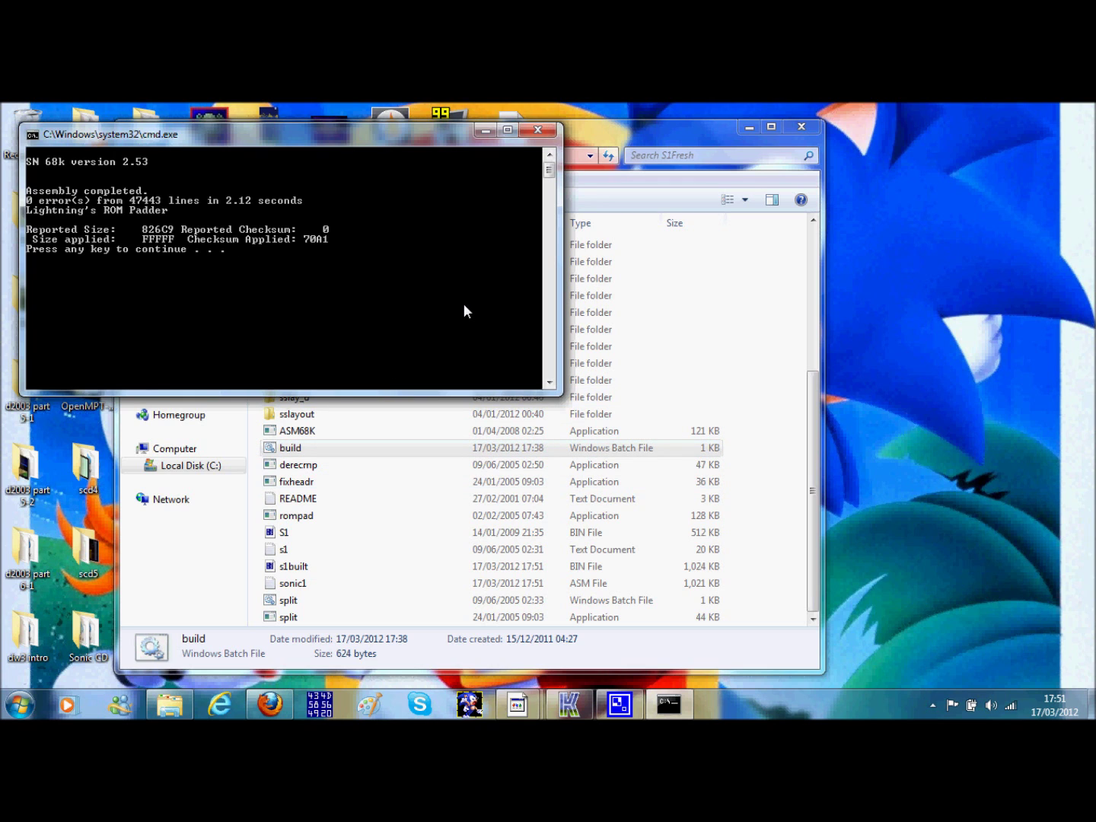
pyautogui.press('Return')
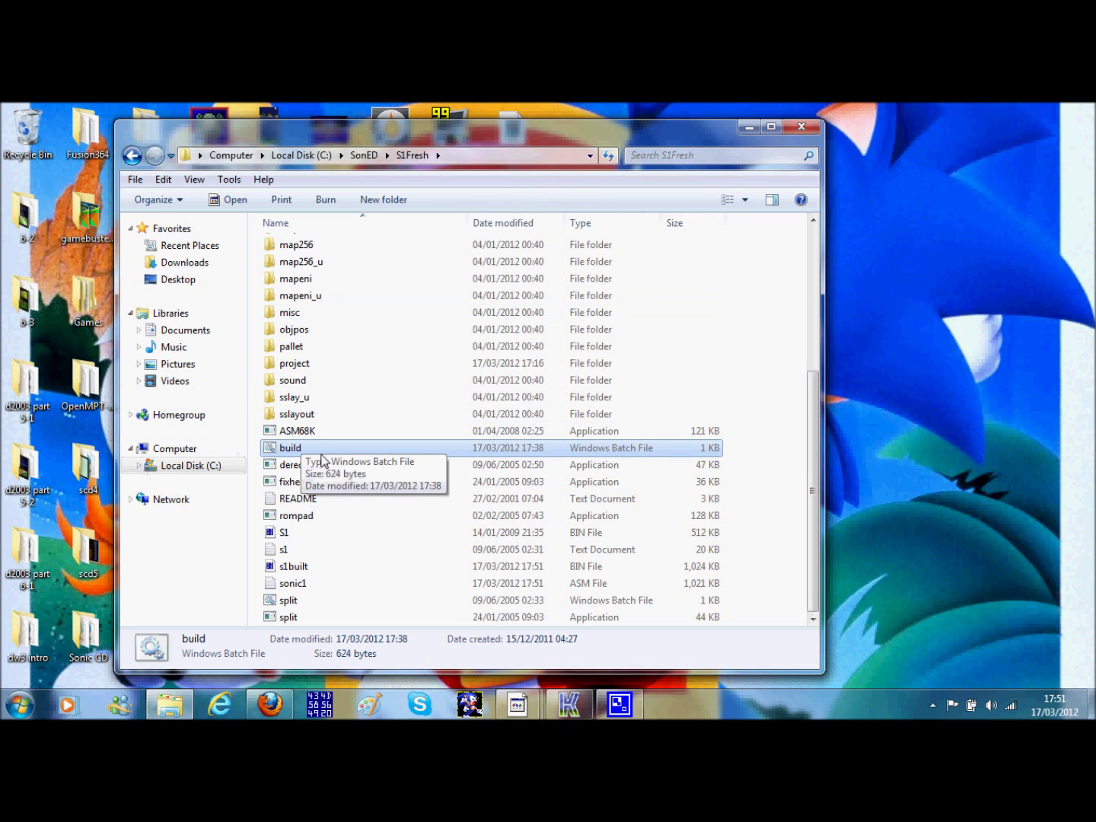
# Open the build script in Notepad for editing
pyautogui.click(303, 463)
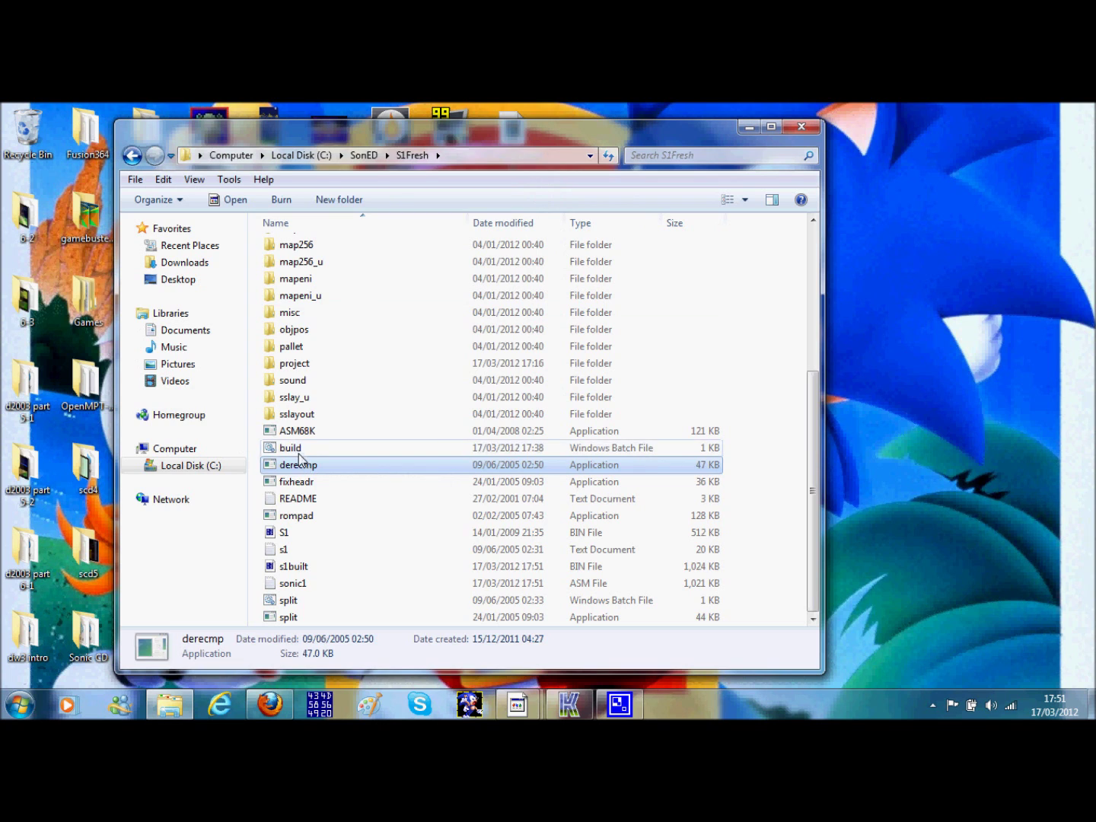
pyautogui.rightClick(297, 455)
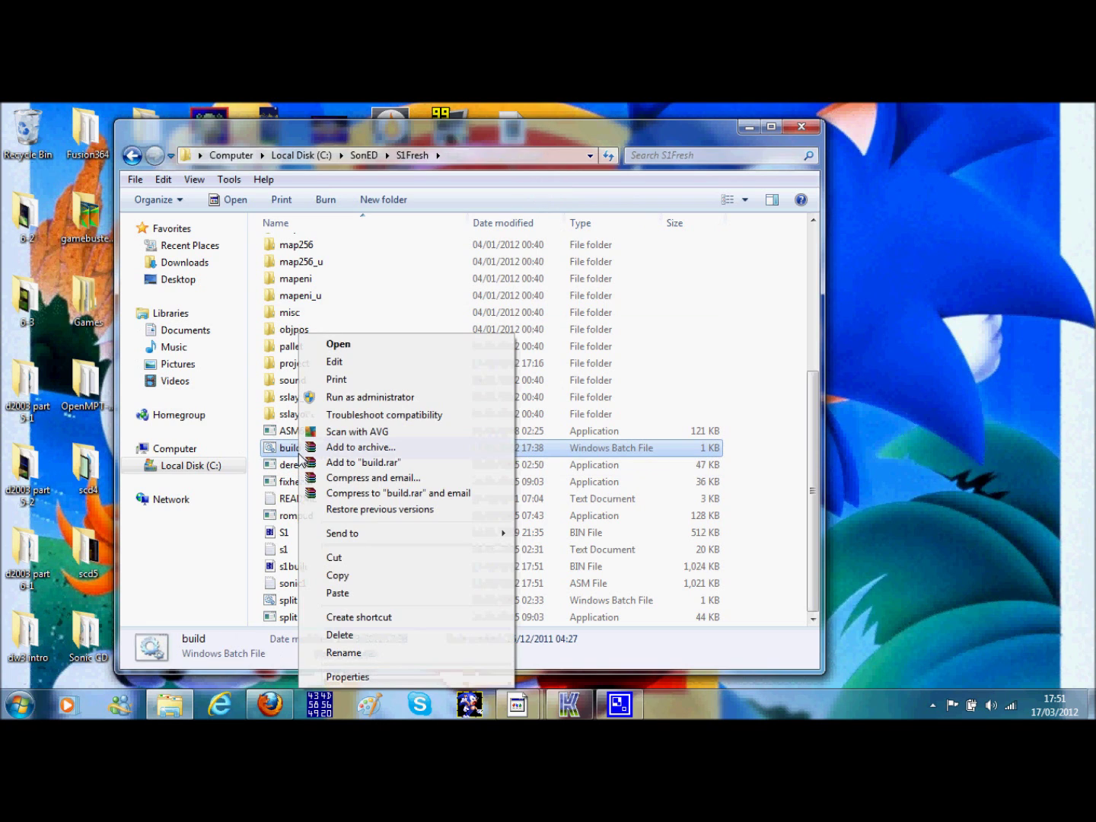
pyautogui.click(343, 360)
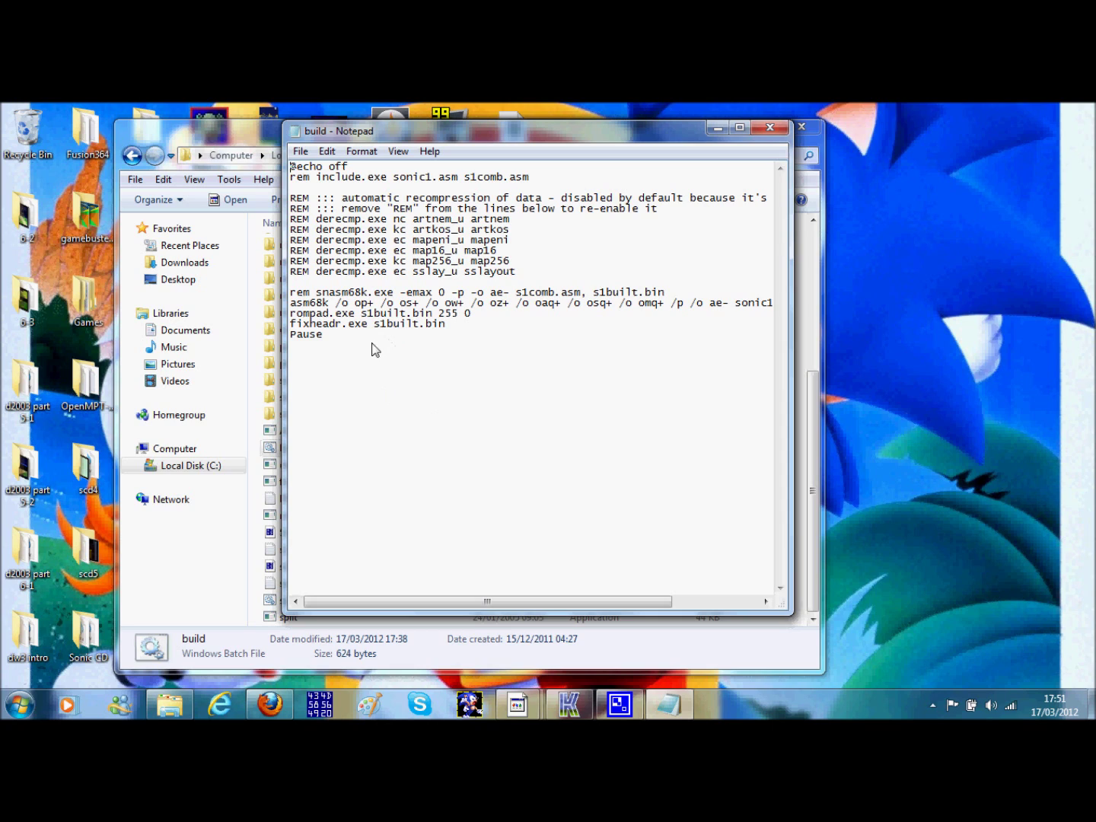
# Review the build script ending with Pause after fixheadr, and save it
pyautogui.click(334, 339)
pyautogui.click(301, 151)
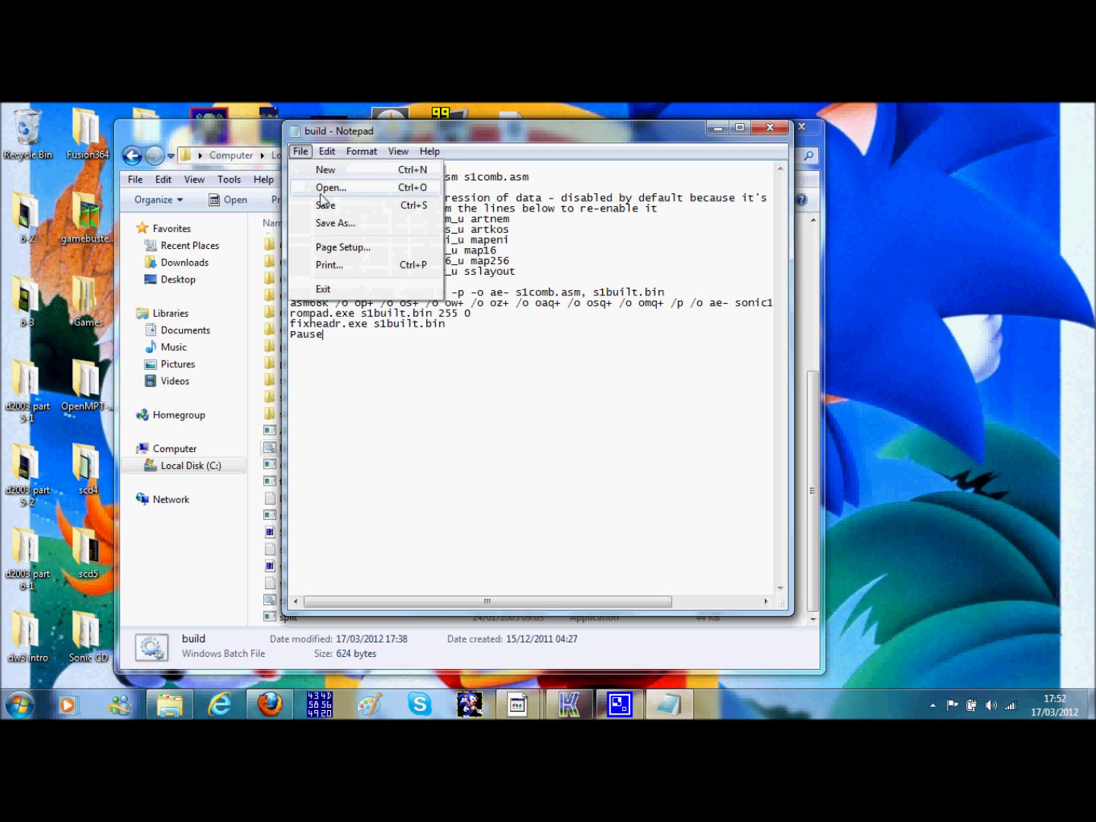
pyautogui.click(355, 204)
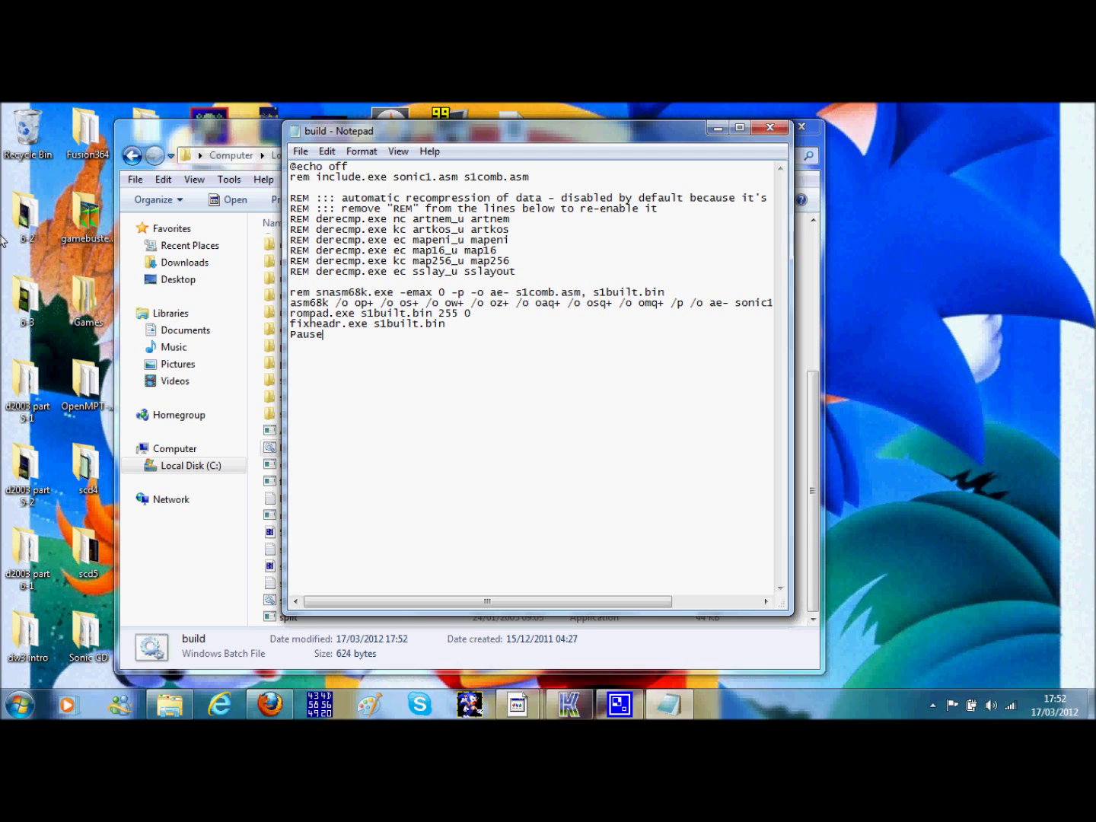
# Close the build script, minimize S1Fresh, and load s1built into Kega Fusion
pyautogui.click(771, 129)
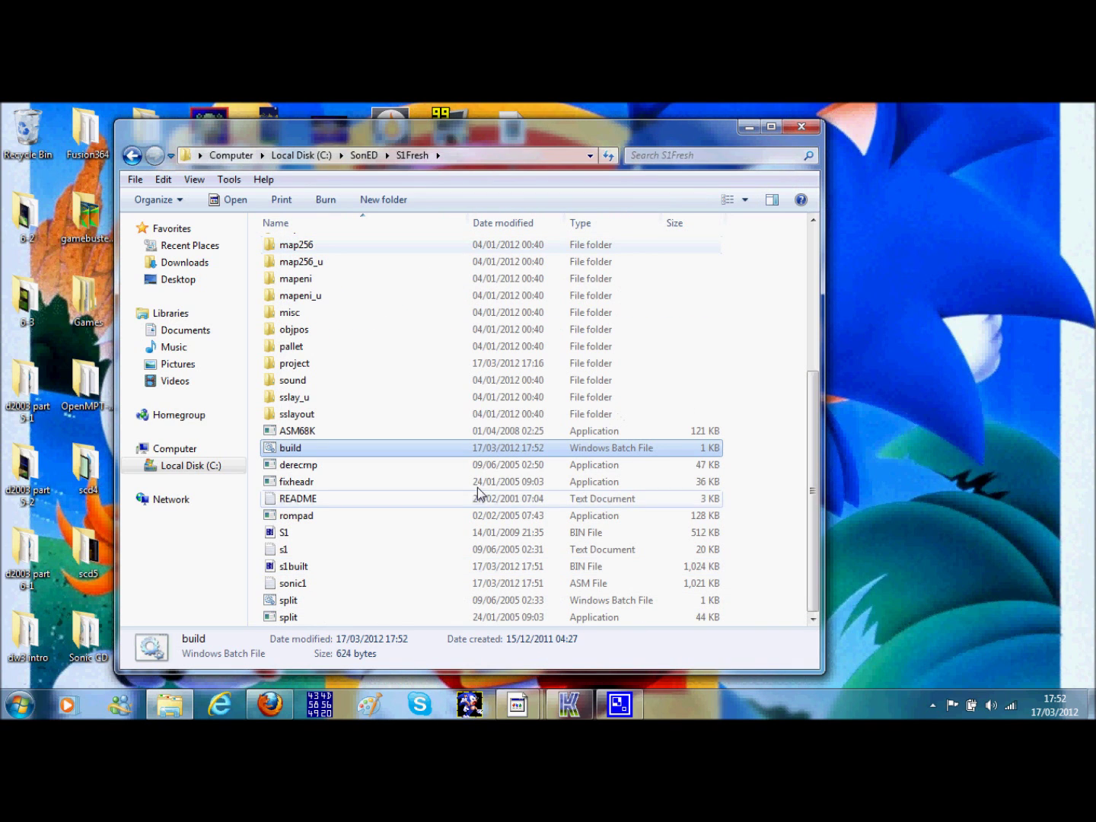
pyautogui.click(751, 126)
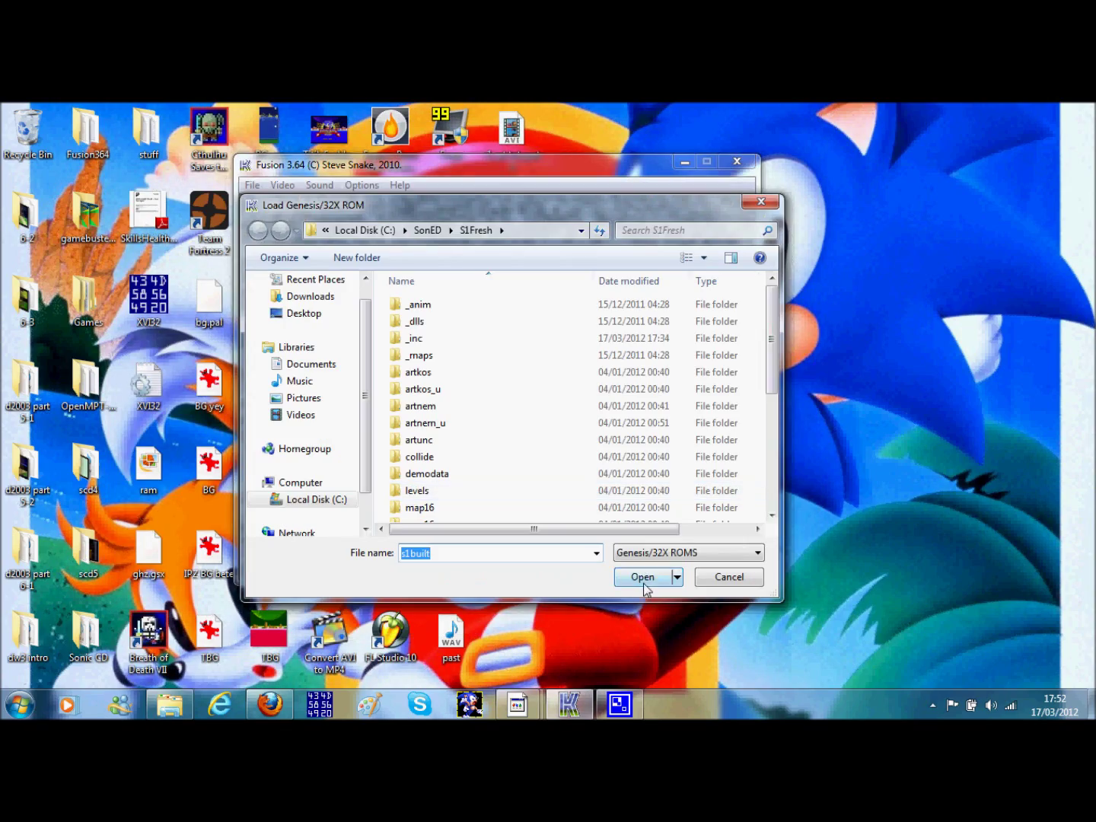
pyautogui.click(647, 577)
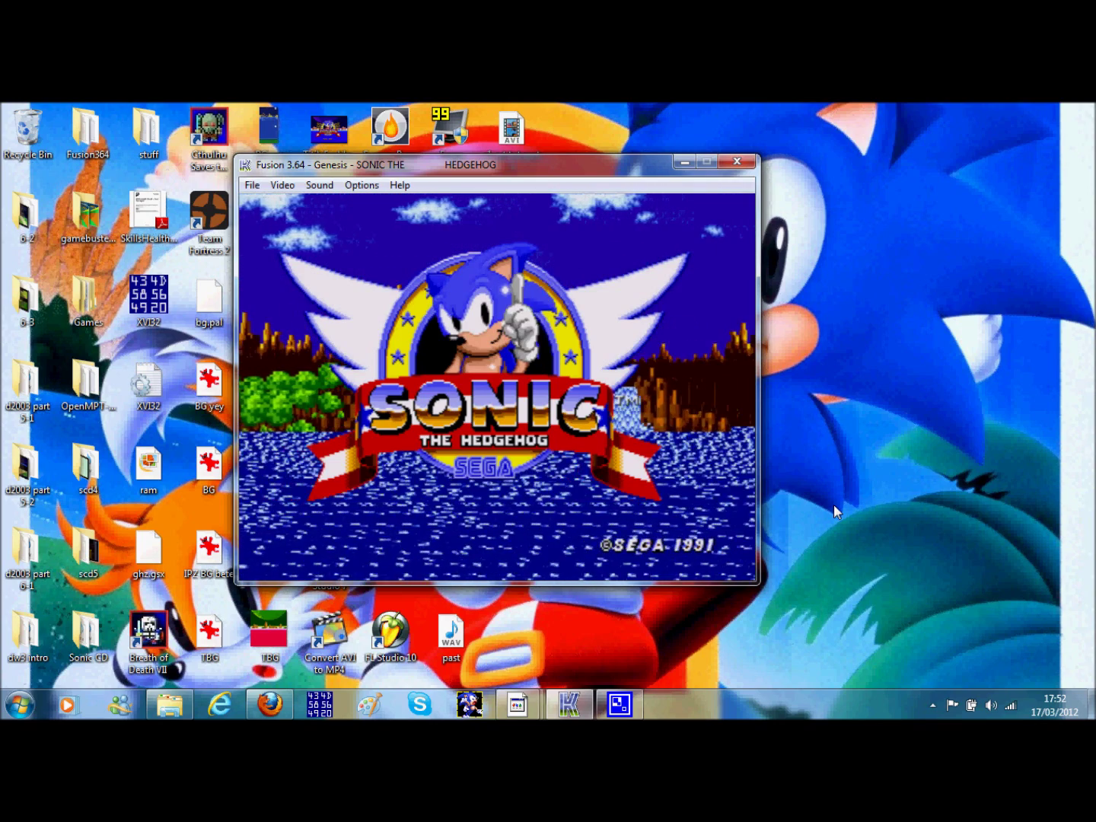
# Start the game and play early Green Hill, destroying a Motobug and climbing the checkered hill
pyautogui.press('Return')
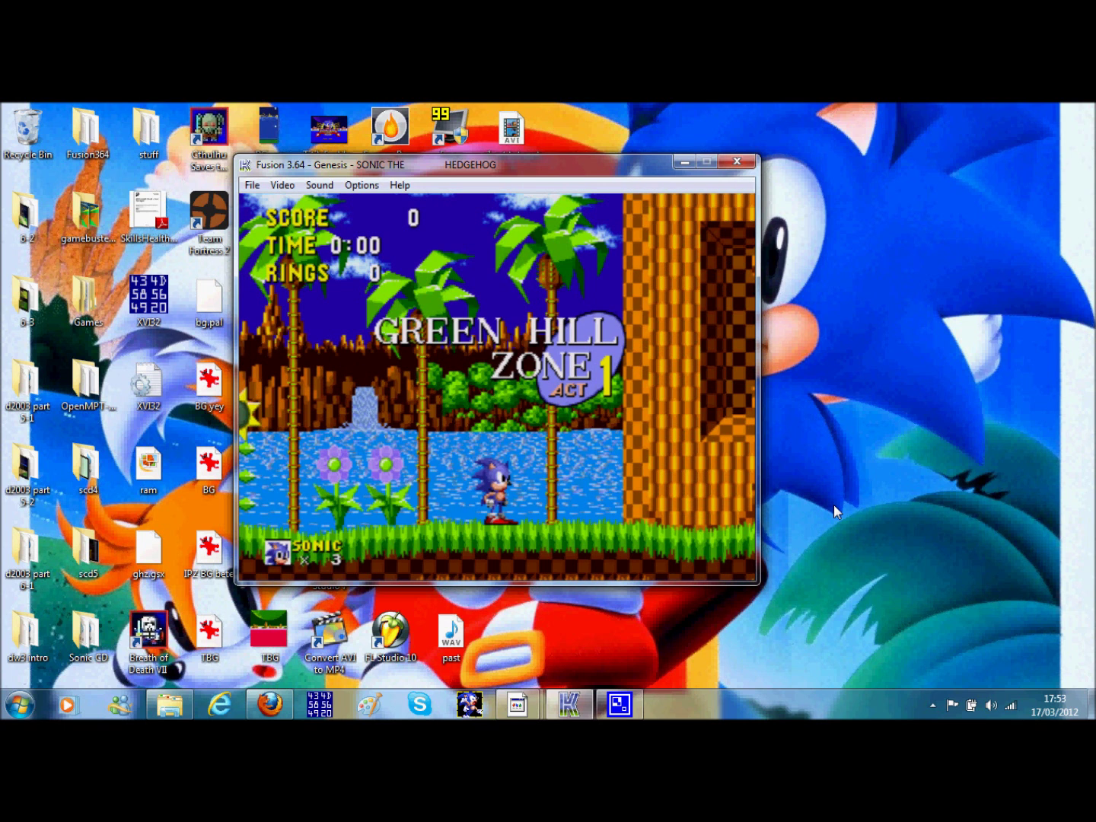
pyautogui.press('Right')
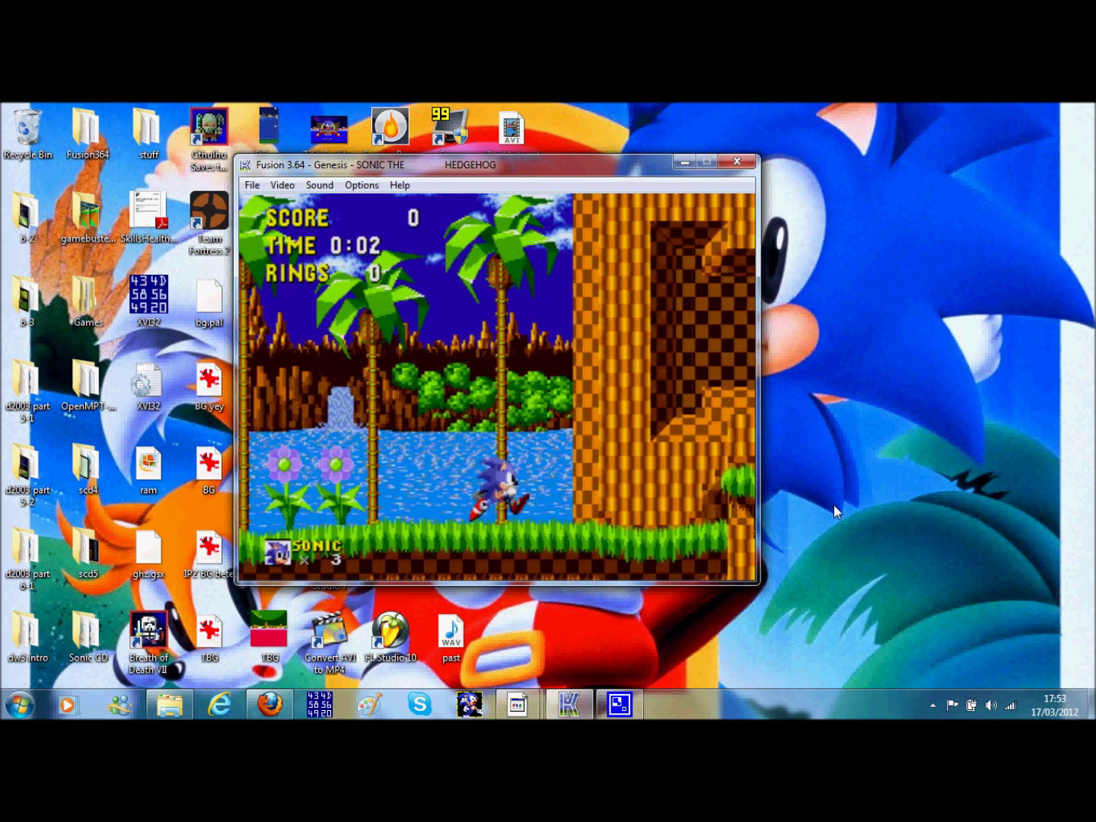
pyautogui.press('Left')
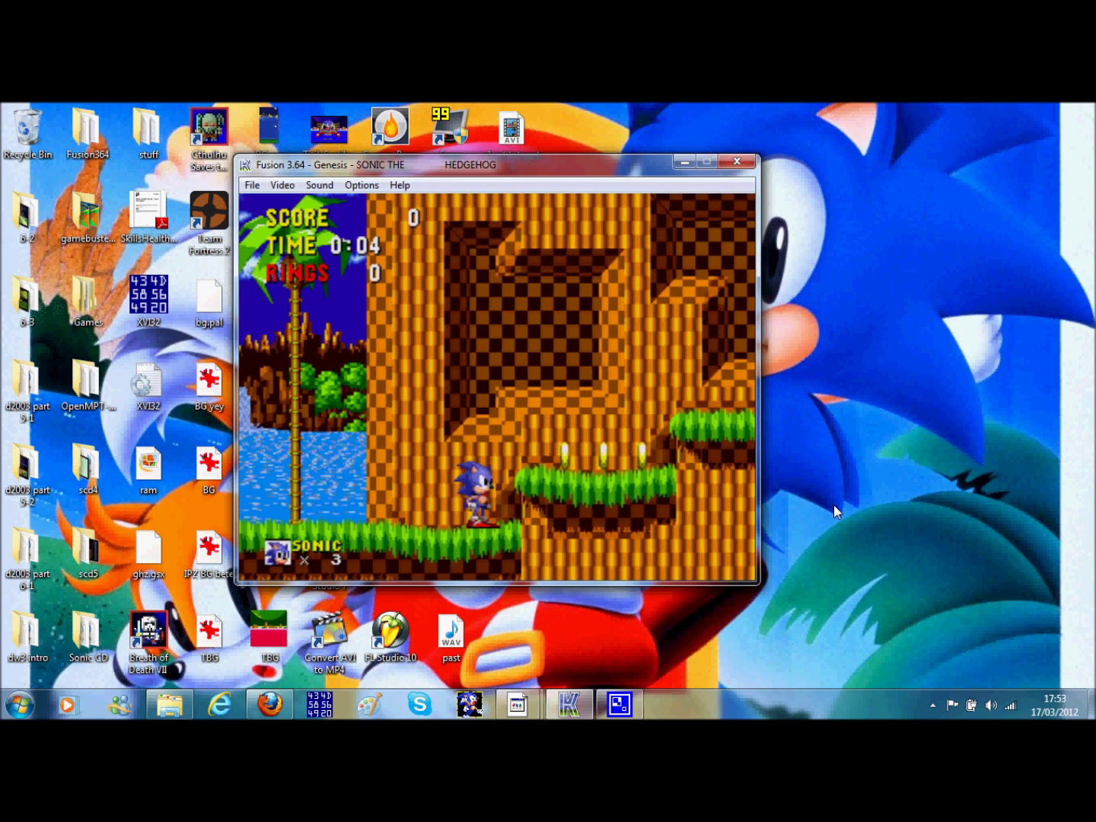
pyautogui.press('Right')
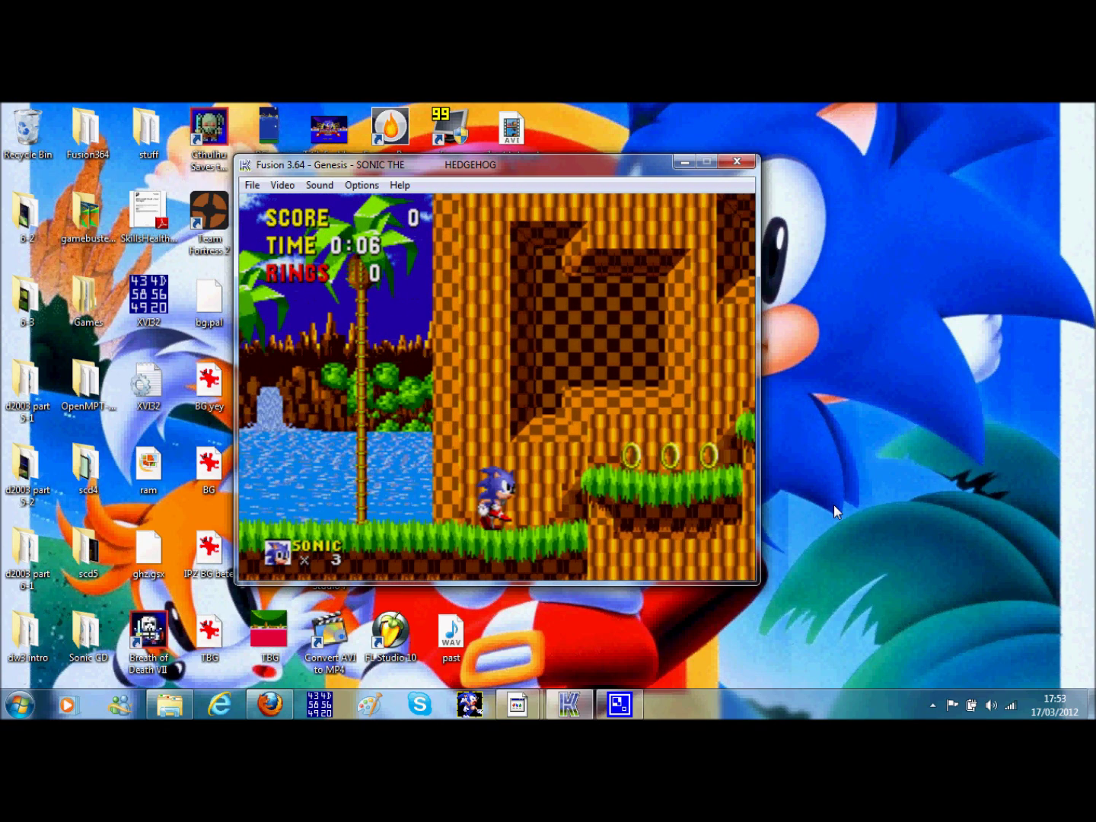
pyautogui.press('a')
pyautogui.press('Right')
pyautogui.press('a')
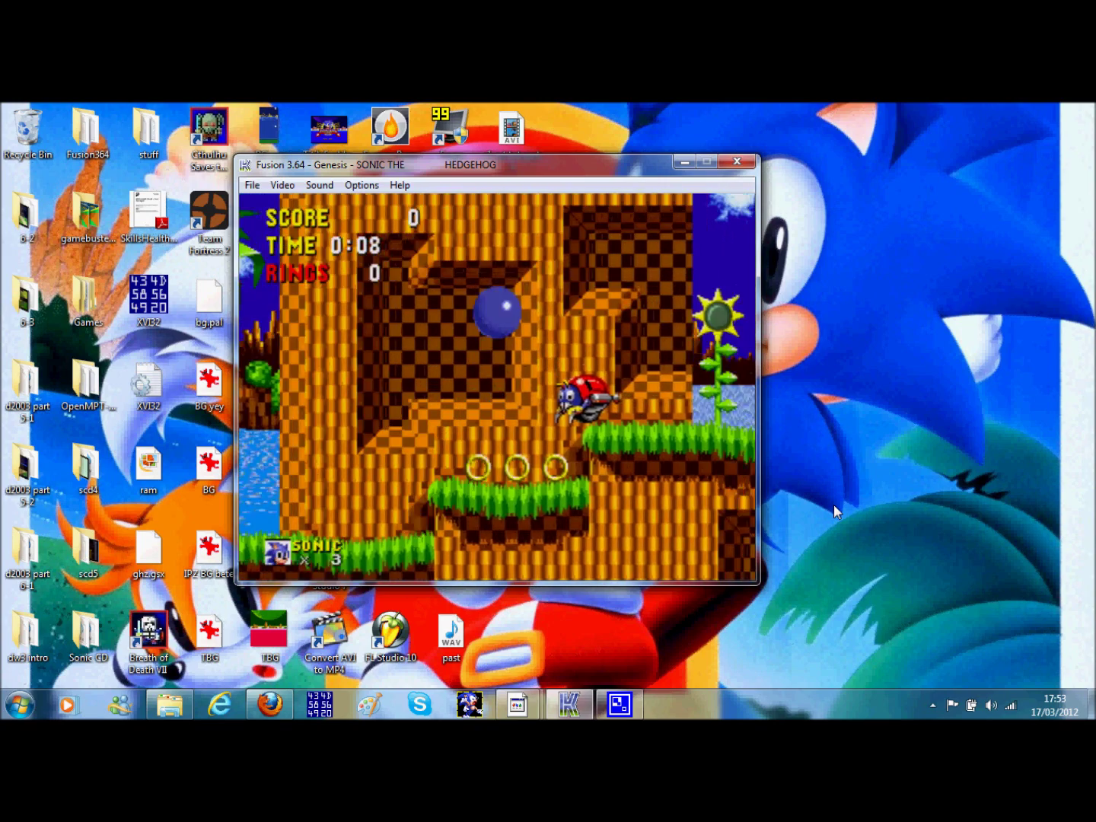
pyautogui.press('Left')
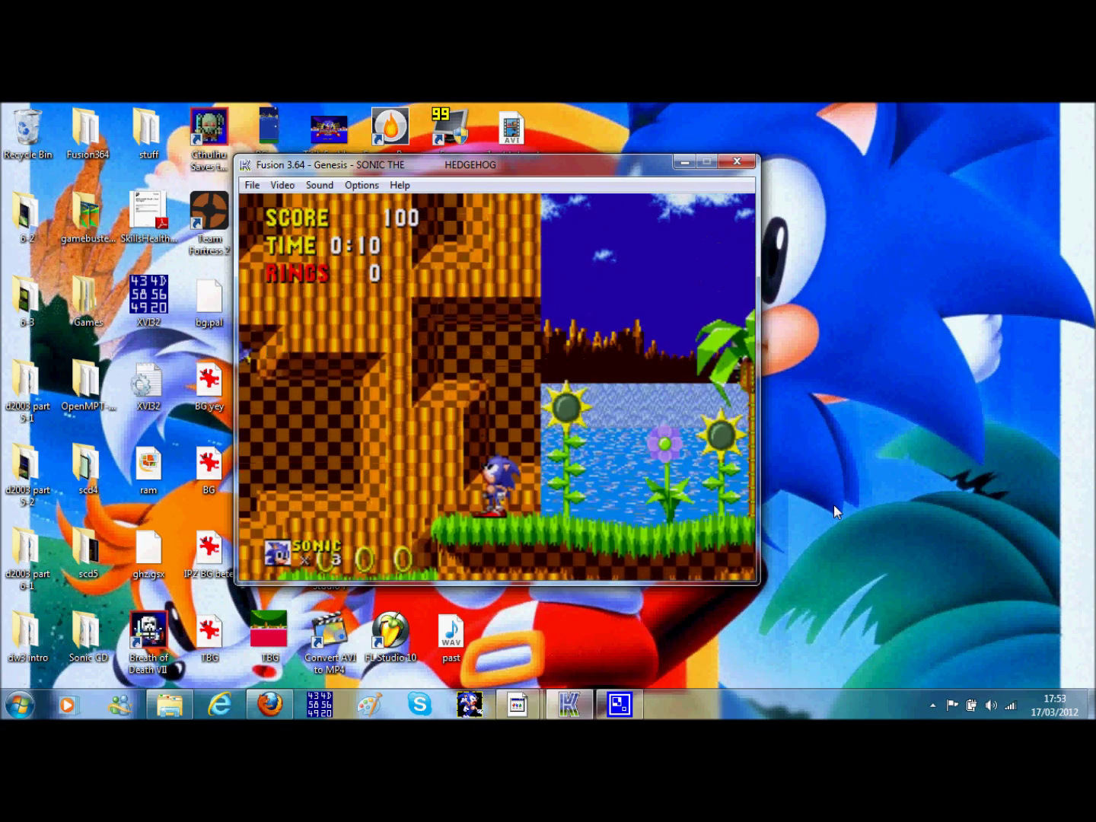
pyautogui.press('Left')
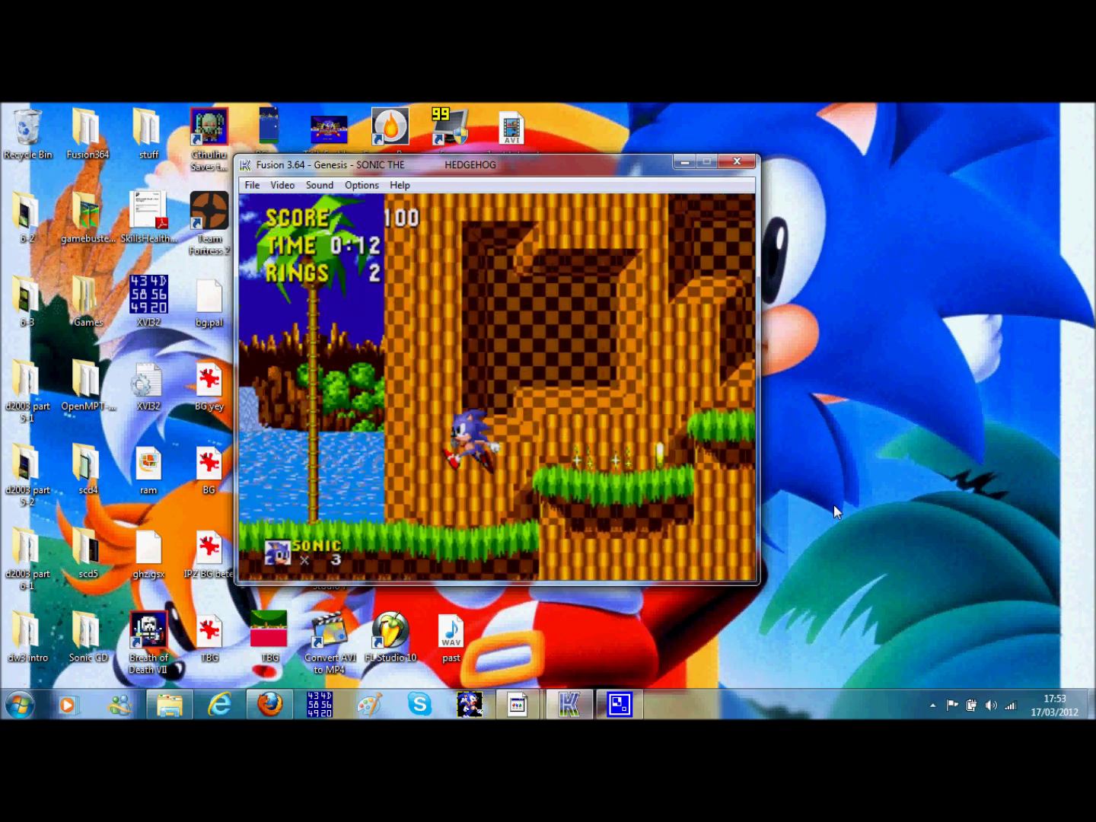
pyautogui.press('Right')
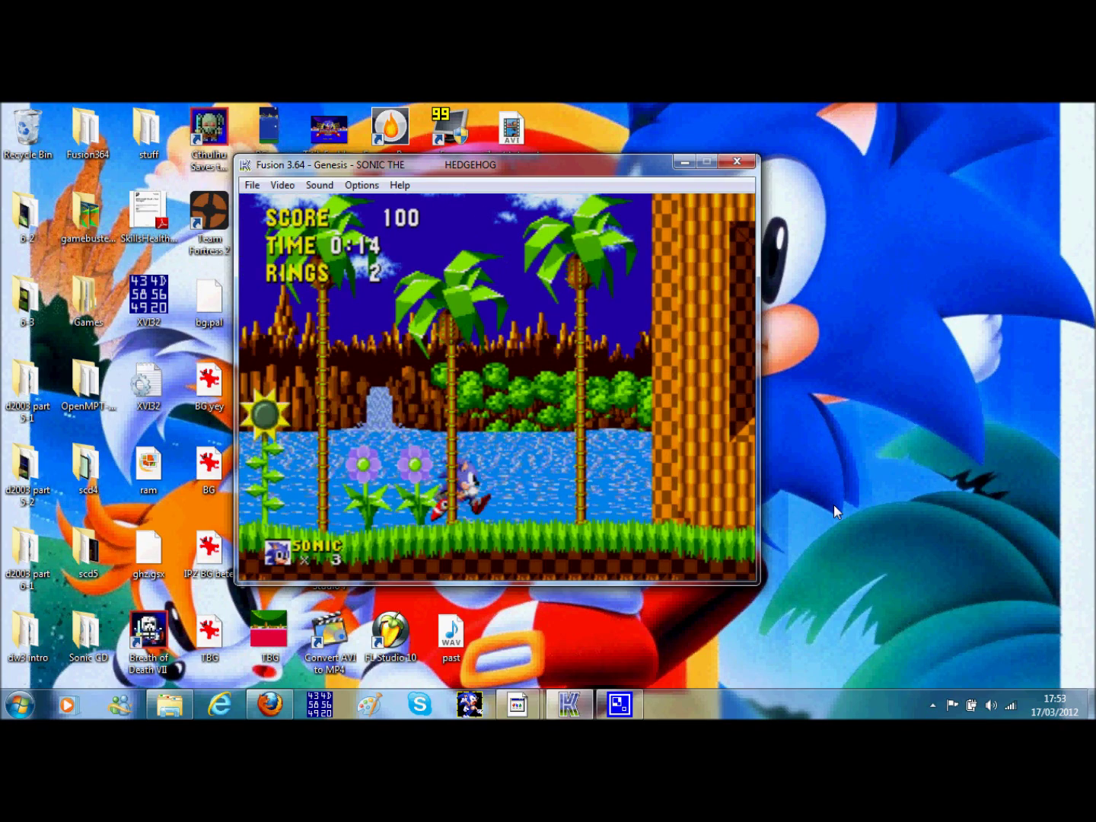
pyautogui.press('a')
pyautogui.press('Right')
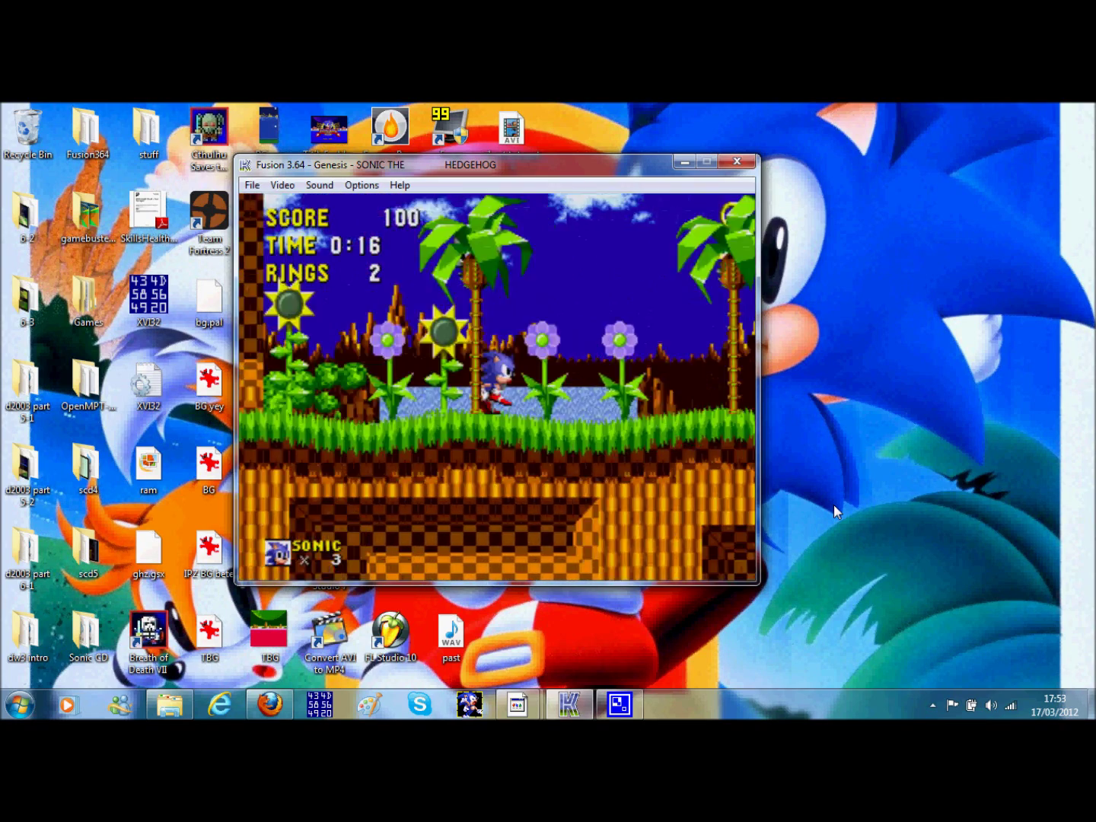
pyautogui.press('a')
# Keep running right collecting rings, crossing the bridge and breaking an invincibility monitor
pyautogui.press('Right')
pyautogui.press('a')
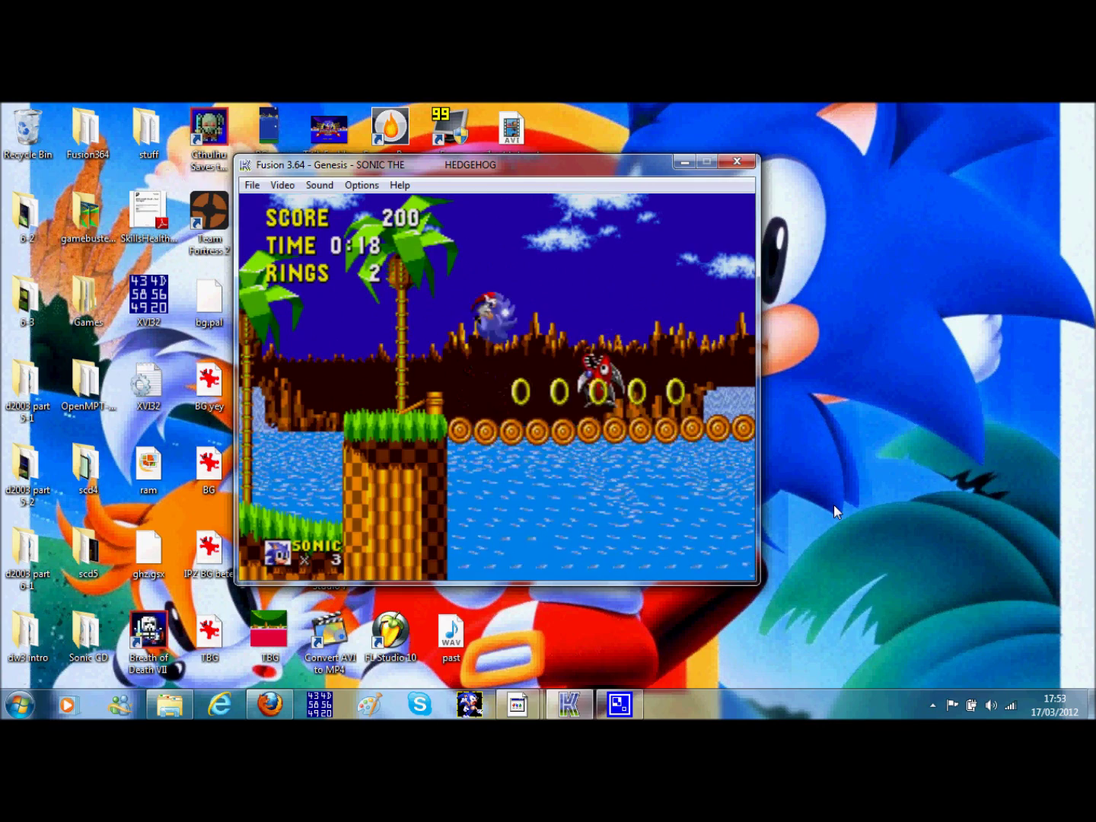
pyautogui.press('Right')
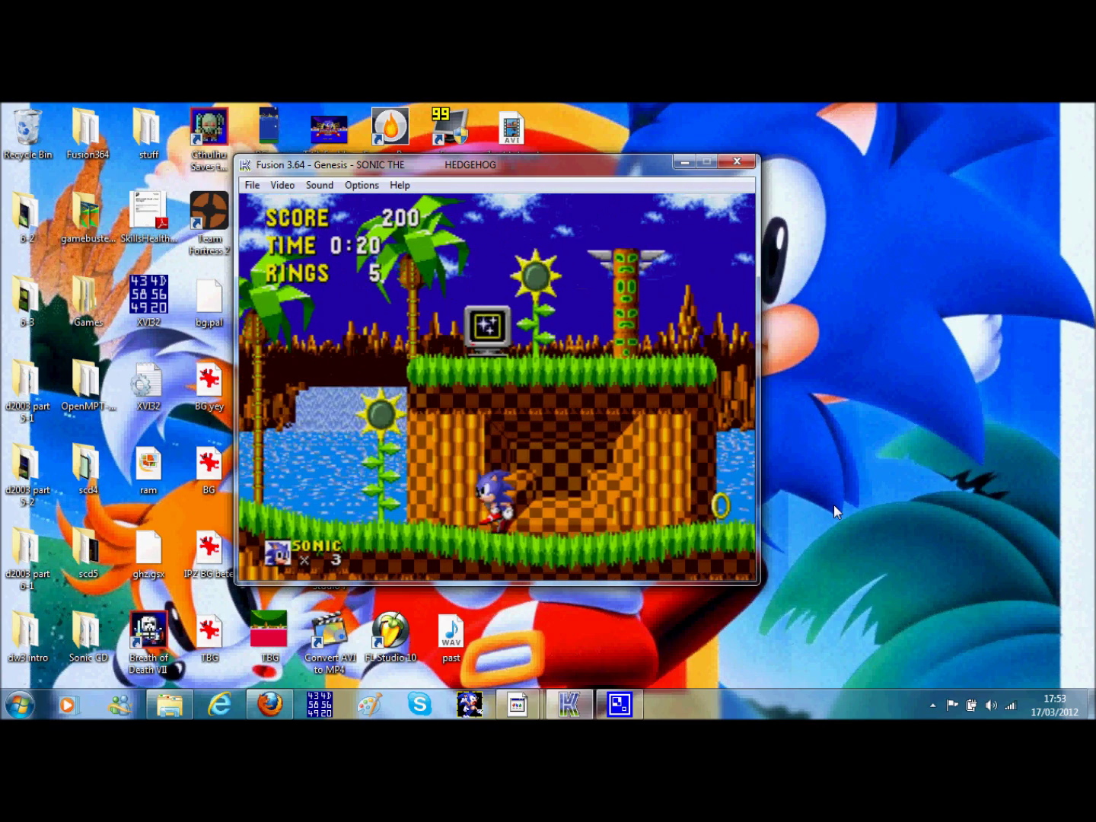
pyautogui.press('Right')
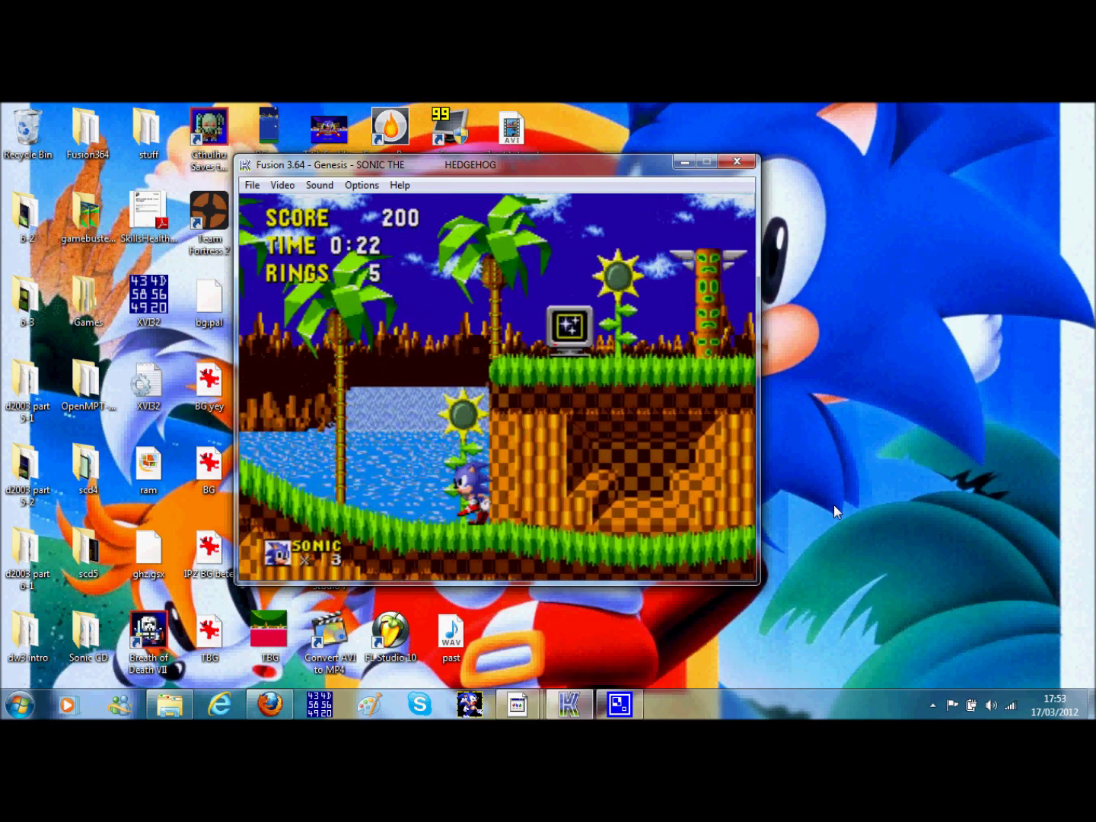
pyautogui.press('Right')
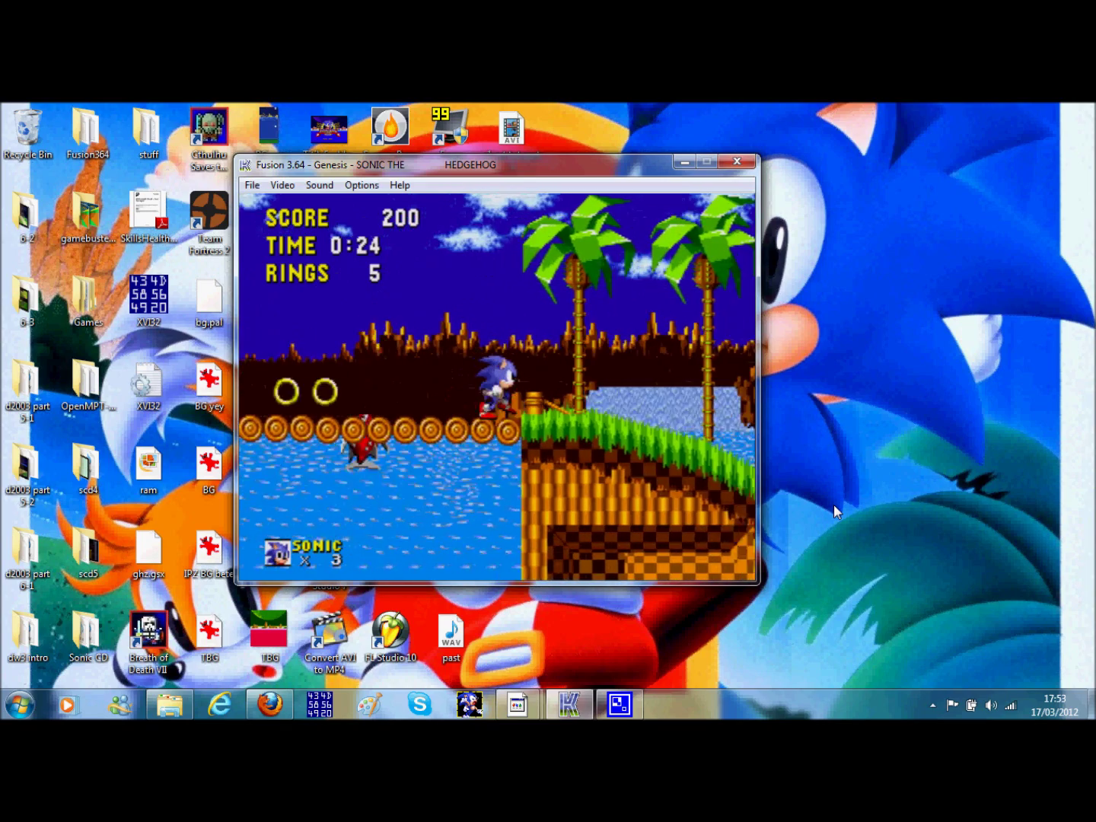
pyautogui.press('Right')
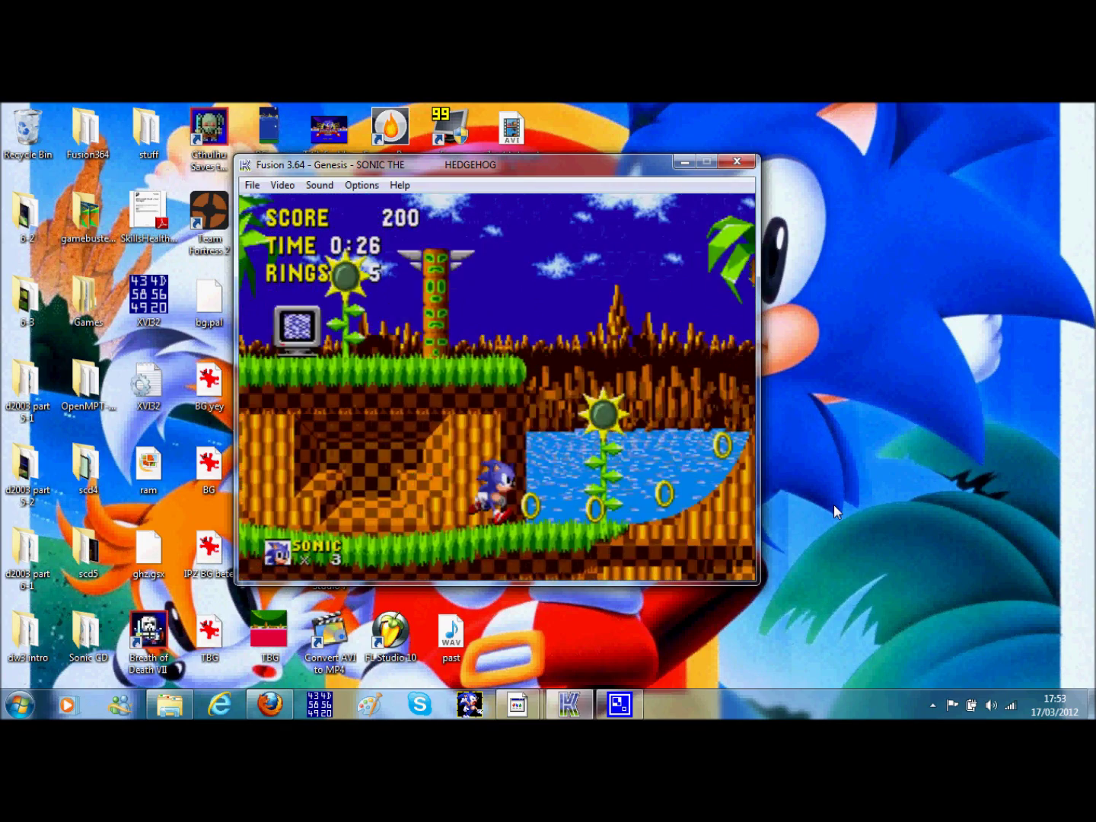
pyautogui.press('Right')
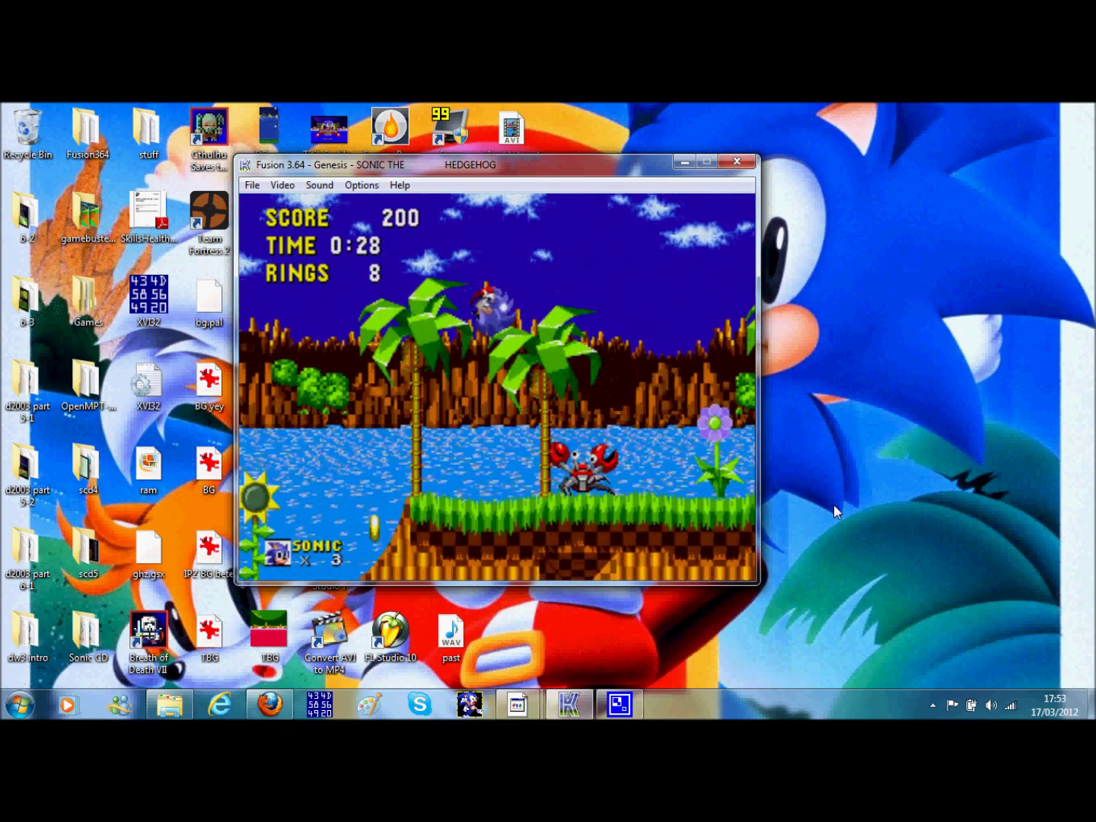
pyautogui.press('Right')
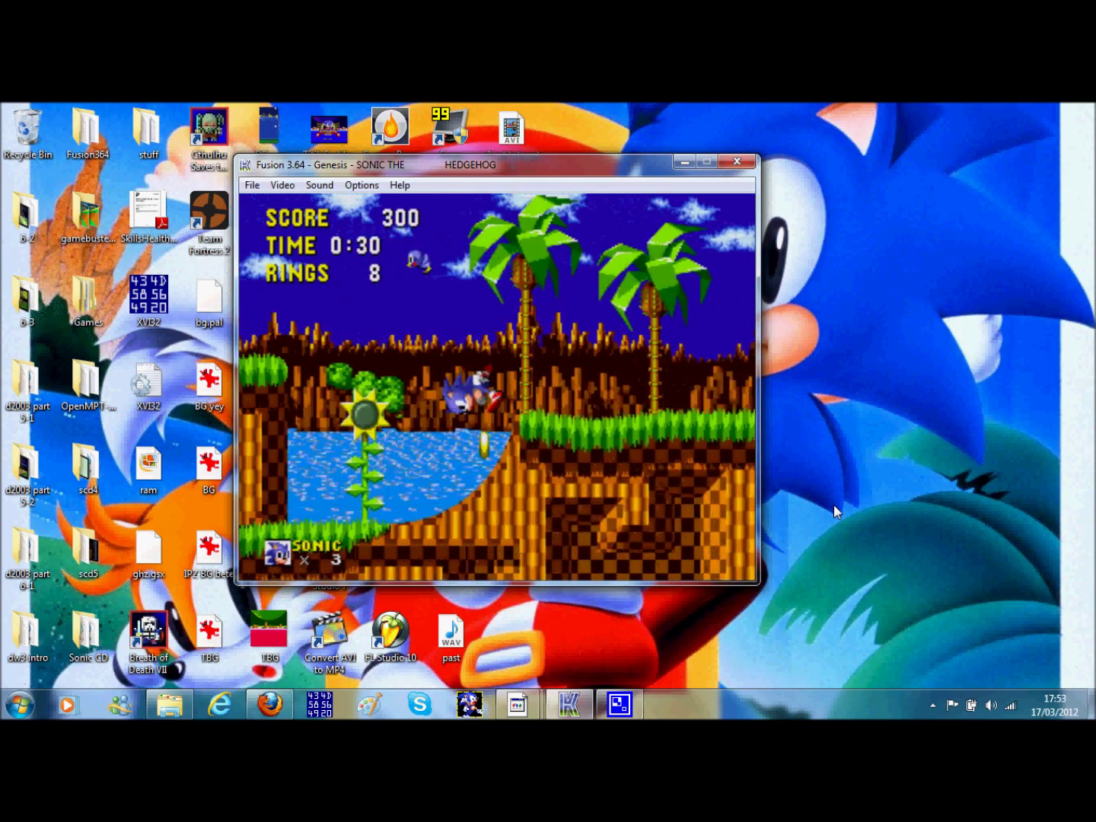
pyautogui.press('Right')
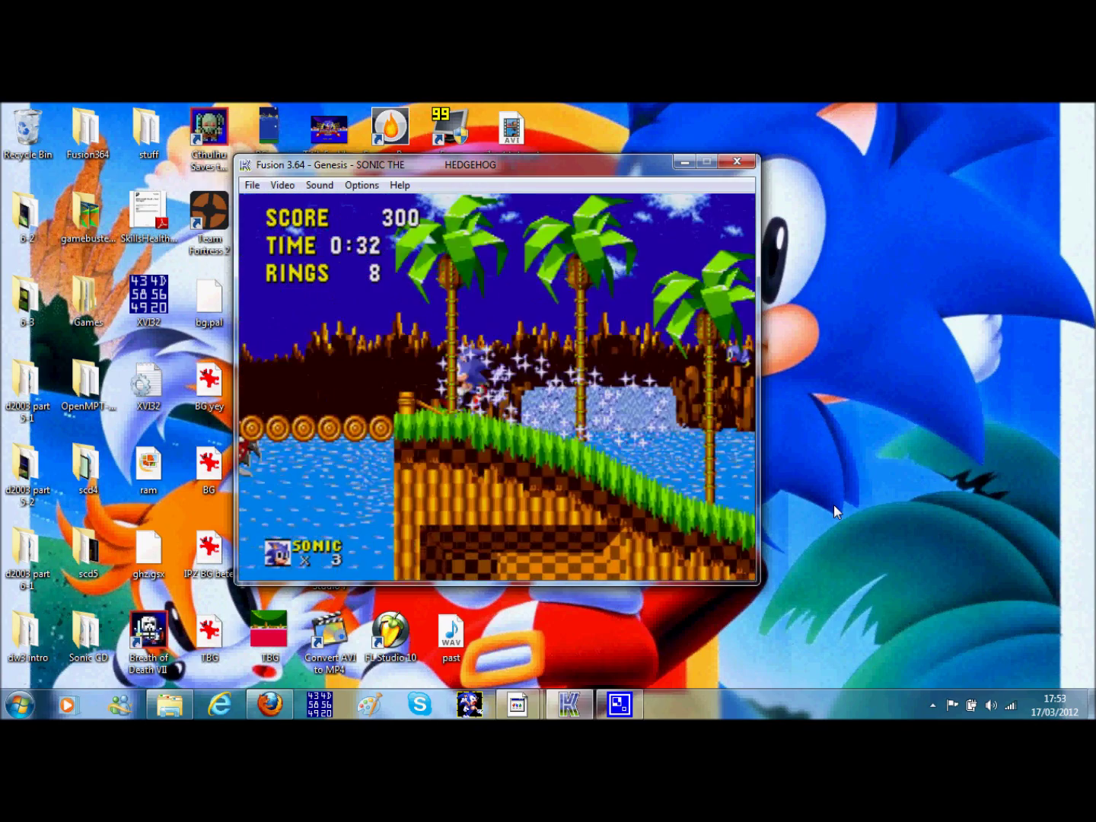
pyautogui.press('Right')
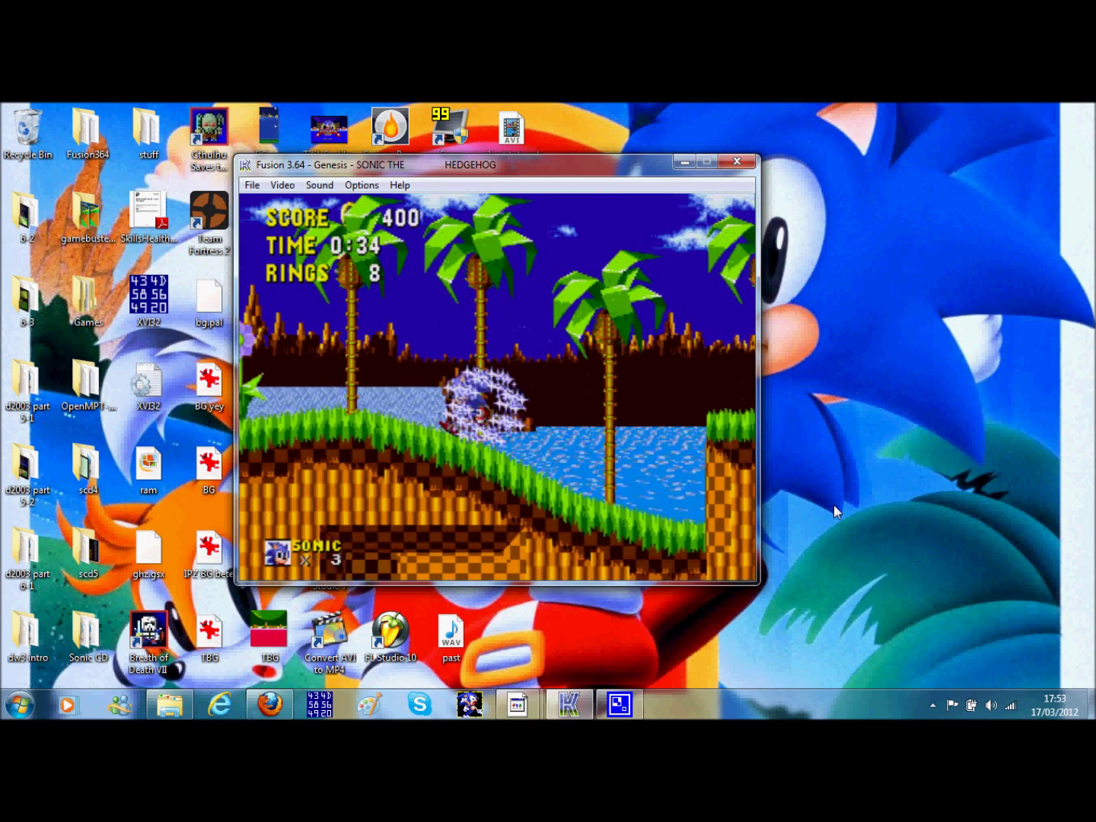
pyautogui.press('Right')
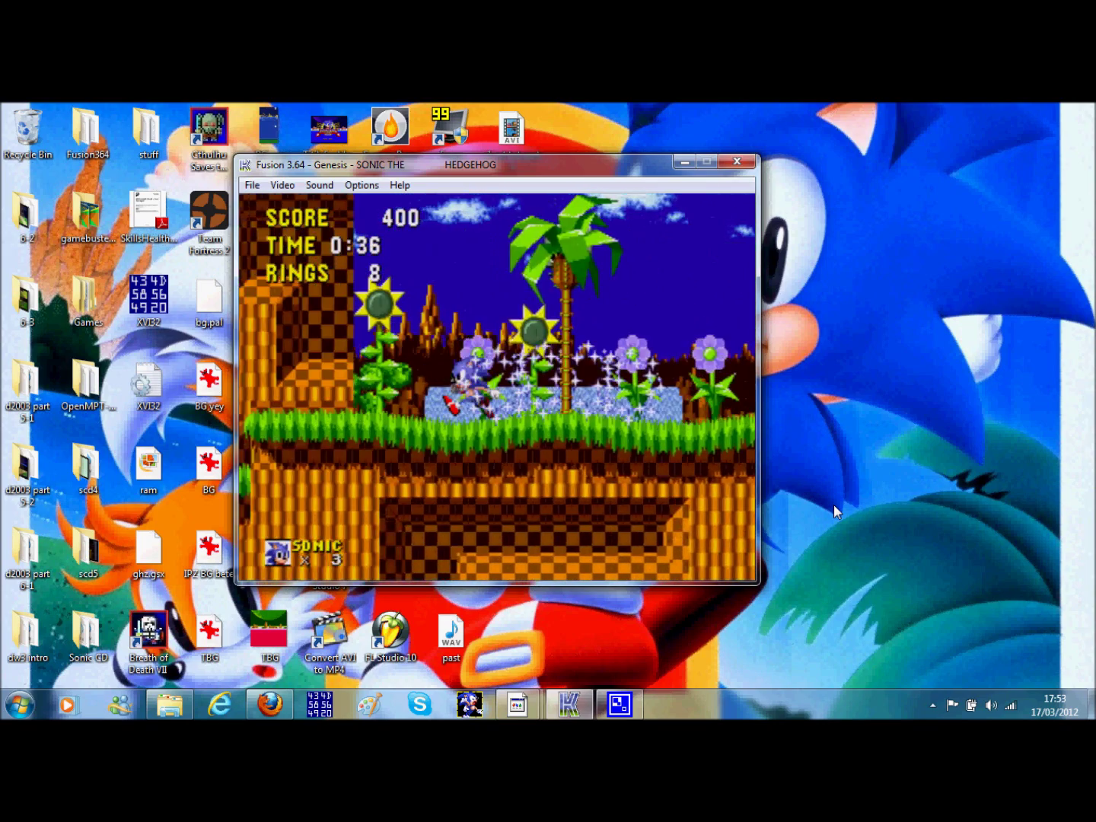
pyautogui.press('Left')
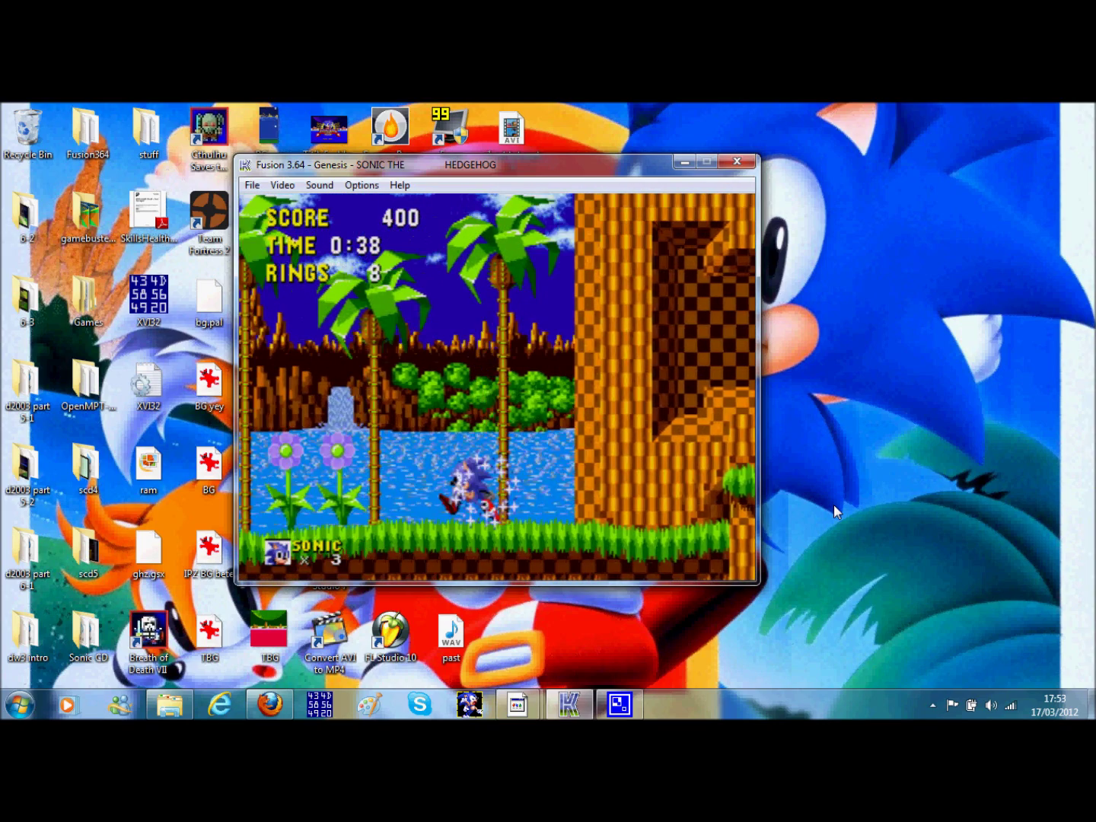
pyautogui.press('Right')
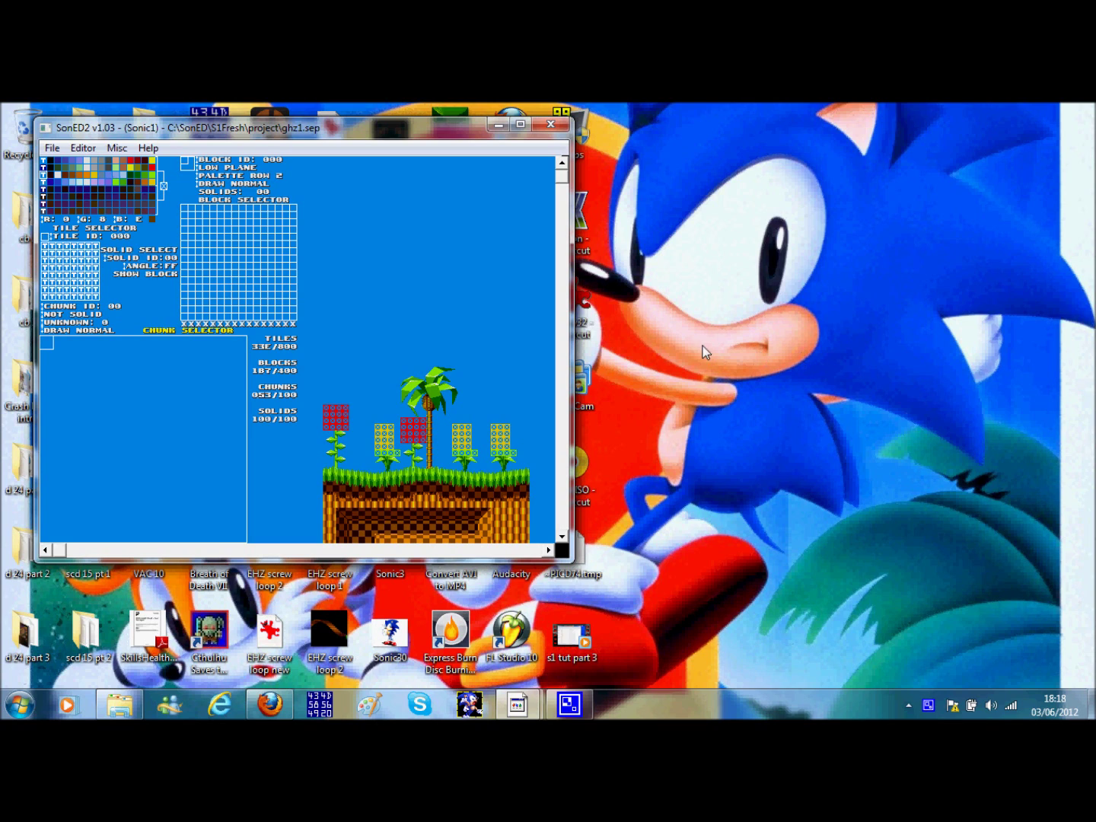
# Scroll down the ghz1 chunk list to the palm-tree and checkered-ground chunks
pyautogui.scroll(-3, 565, 314)
pyautogui.scroll(-1, 565, 314)
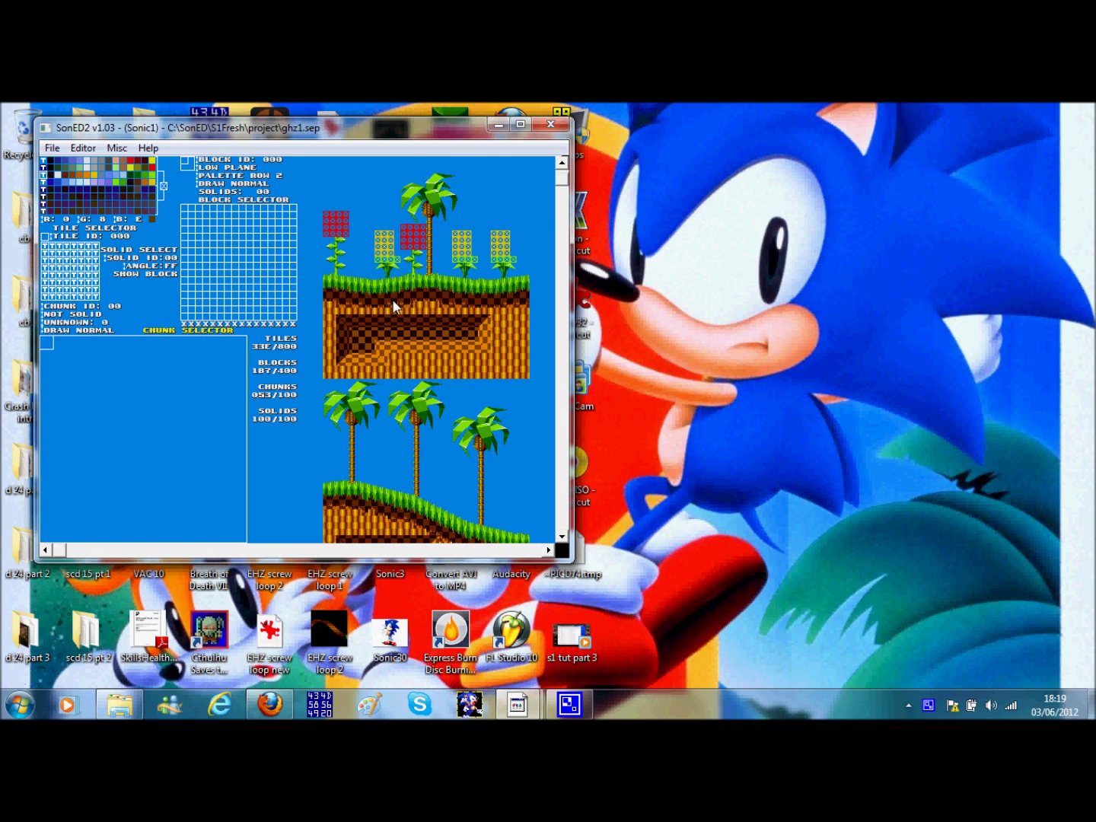
pyautogui.scroll(-5, 552, 343)
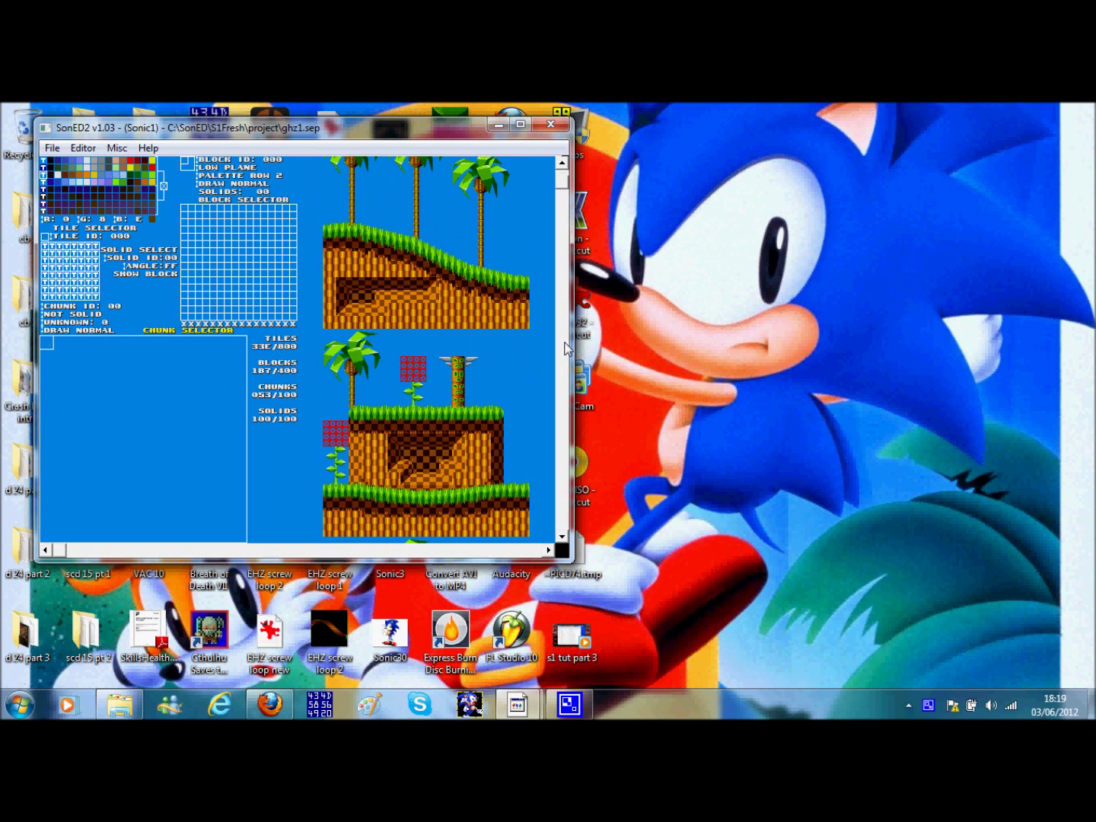
# Load chunk 03 into the chunk editor and view the tiles of blocks 145 and 001
pyautogui.rightClick(471, 425)
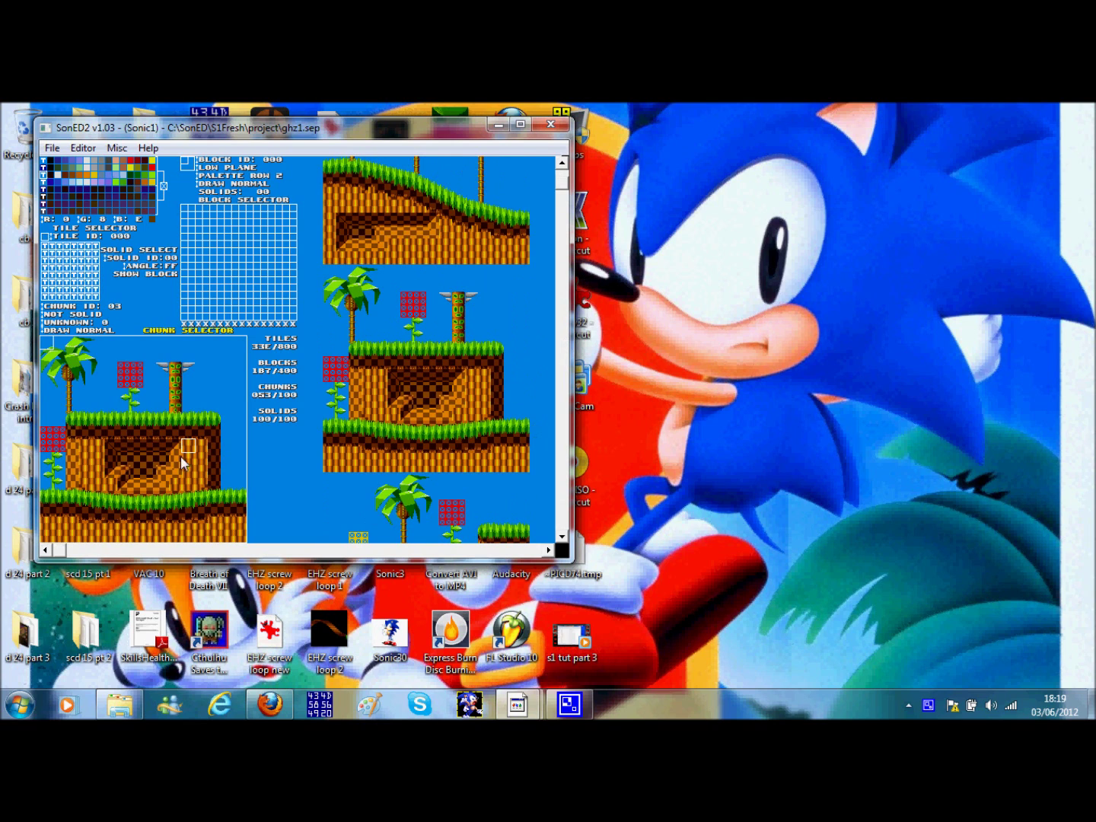
pyautogui.rightClick(149, 462)
pyautogui.click(189, 163)
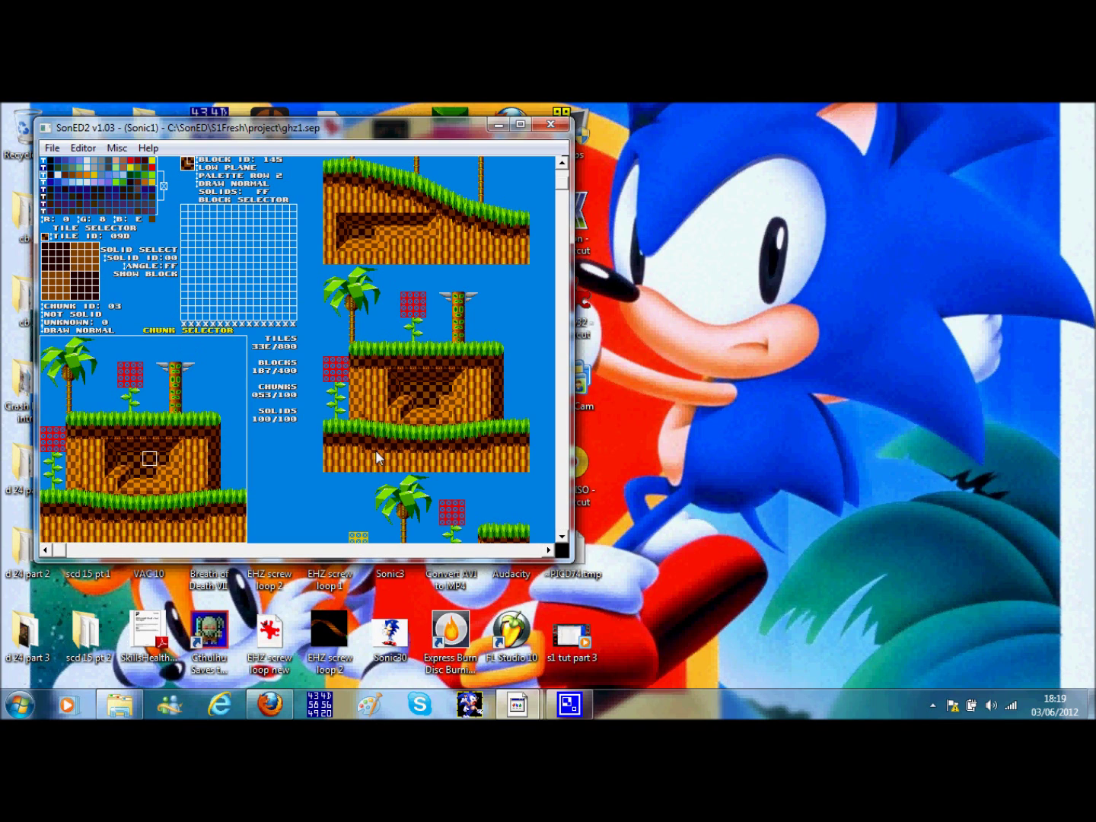
pyautogui.rightClick(165, 532)
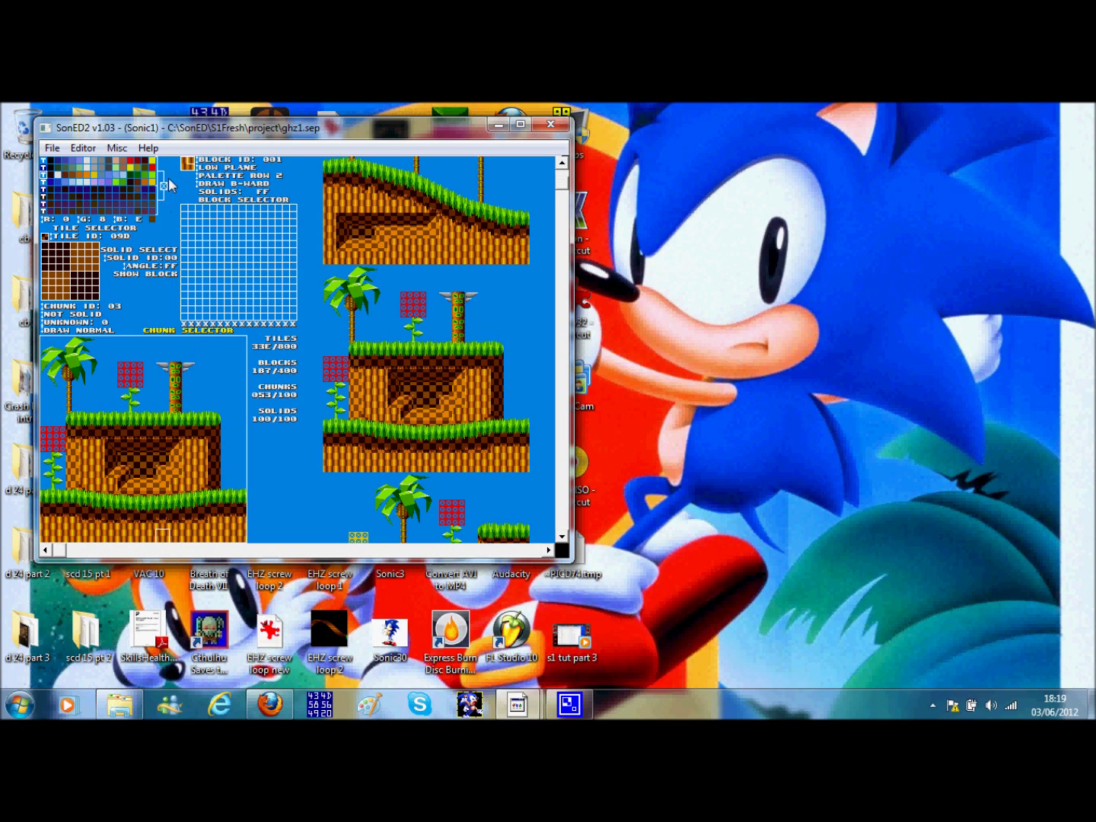
pyautogui.click(188, 163)
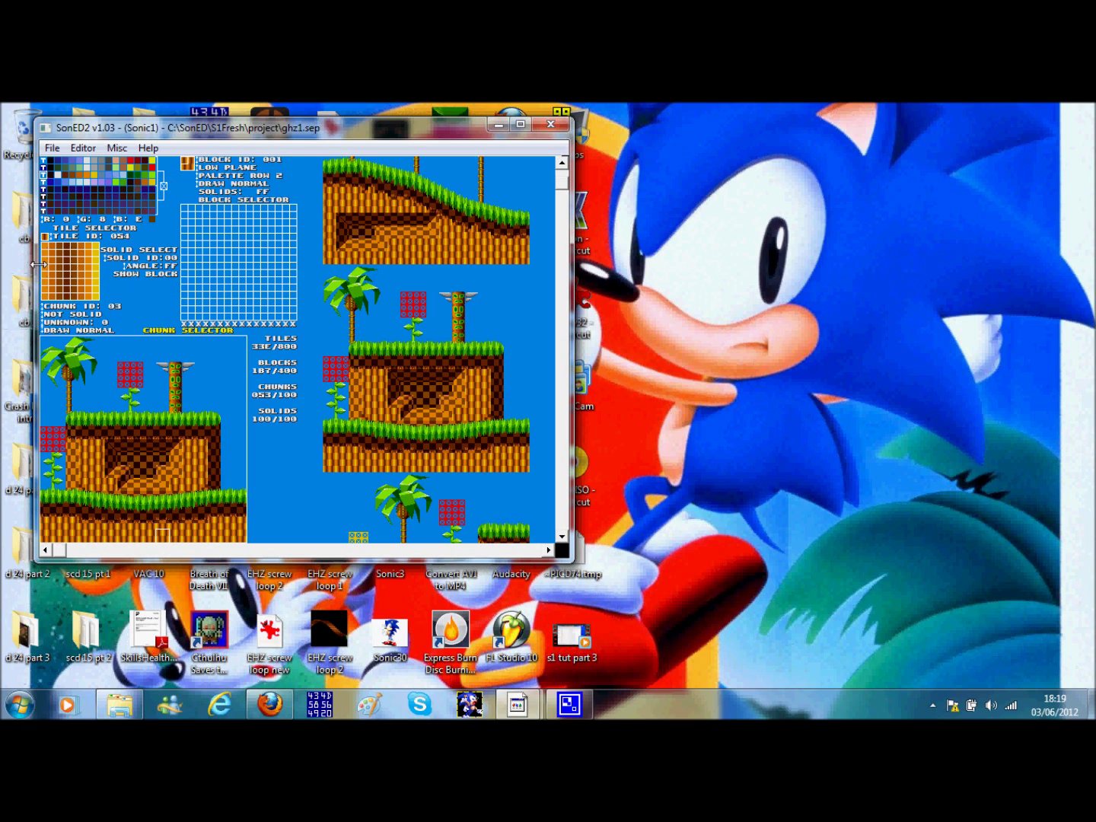
# Alternate between blocks 145 and 001 to compare their brown and orange tiles, ending on tile 054
pyautogui.rightClick(148, 470)
pyautogui.click(188, 162)
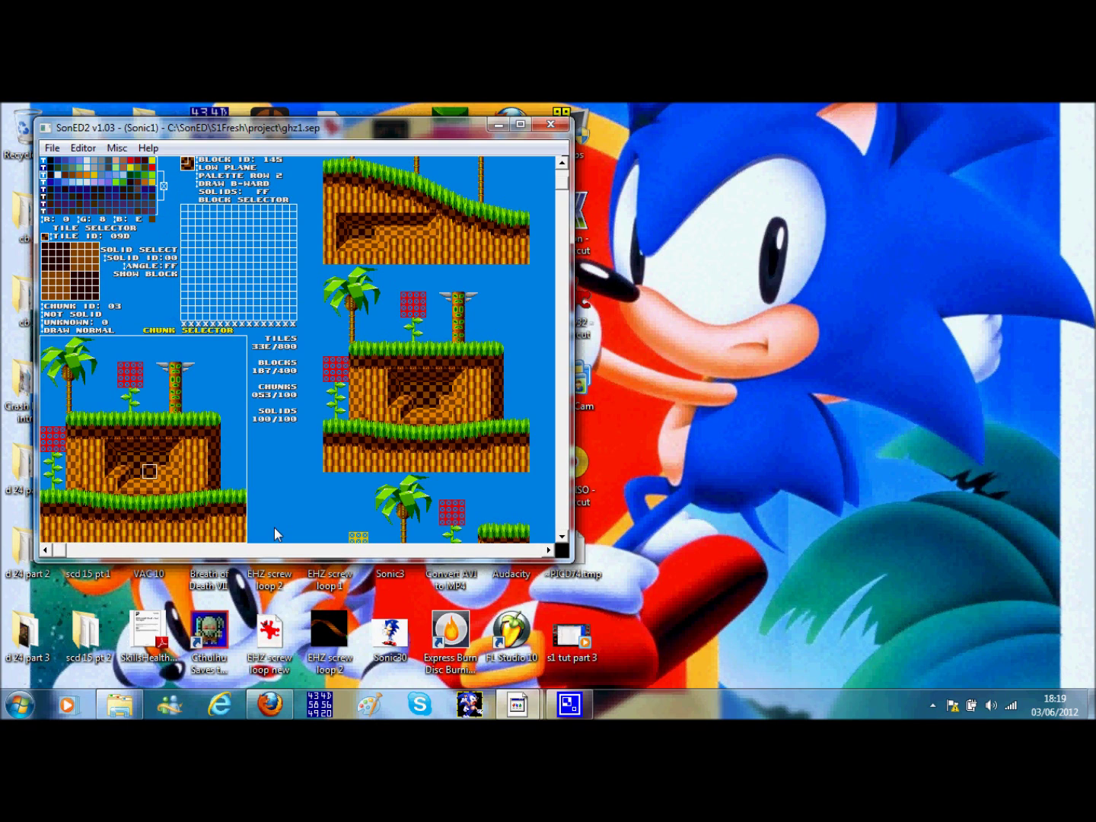
pyautogui.rightClick(201, 456)
pyautogui.click(187, 161)
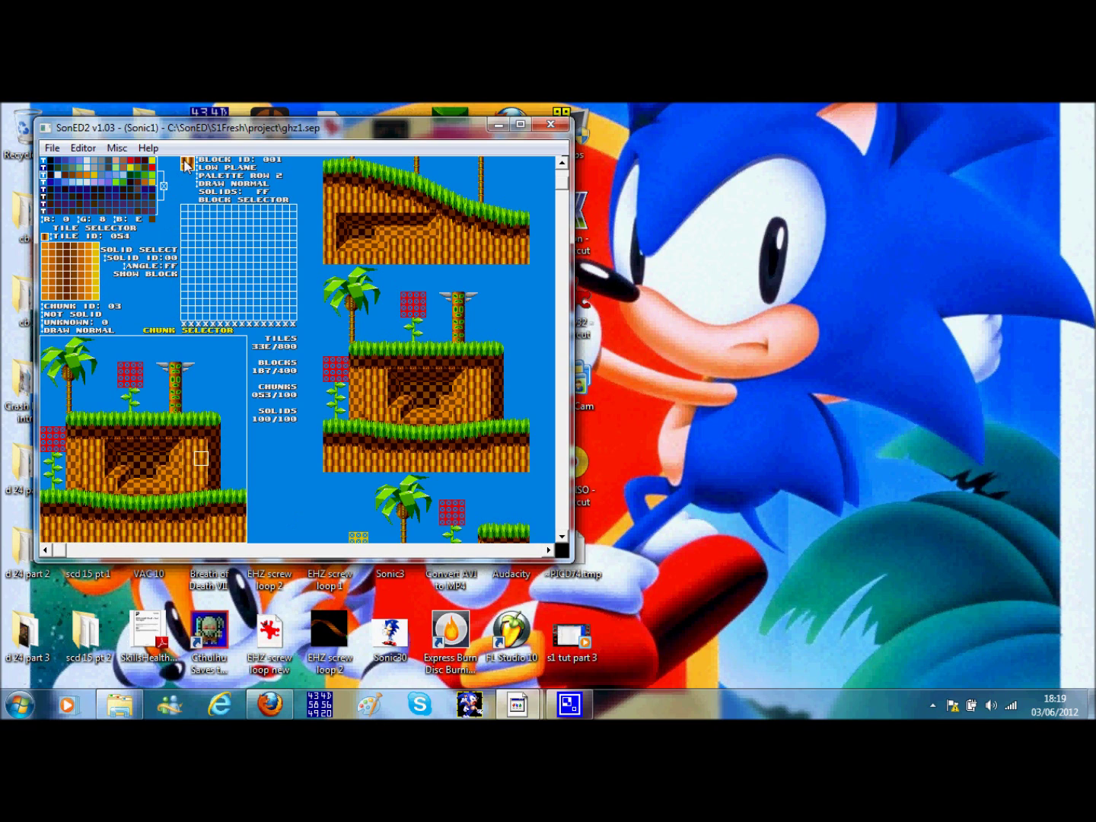
pyautogui.rightClick(133, 466)
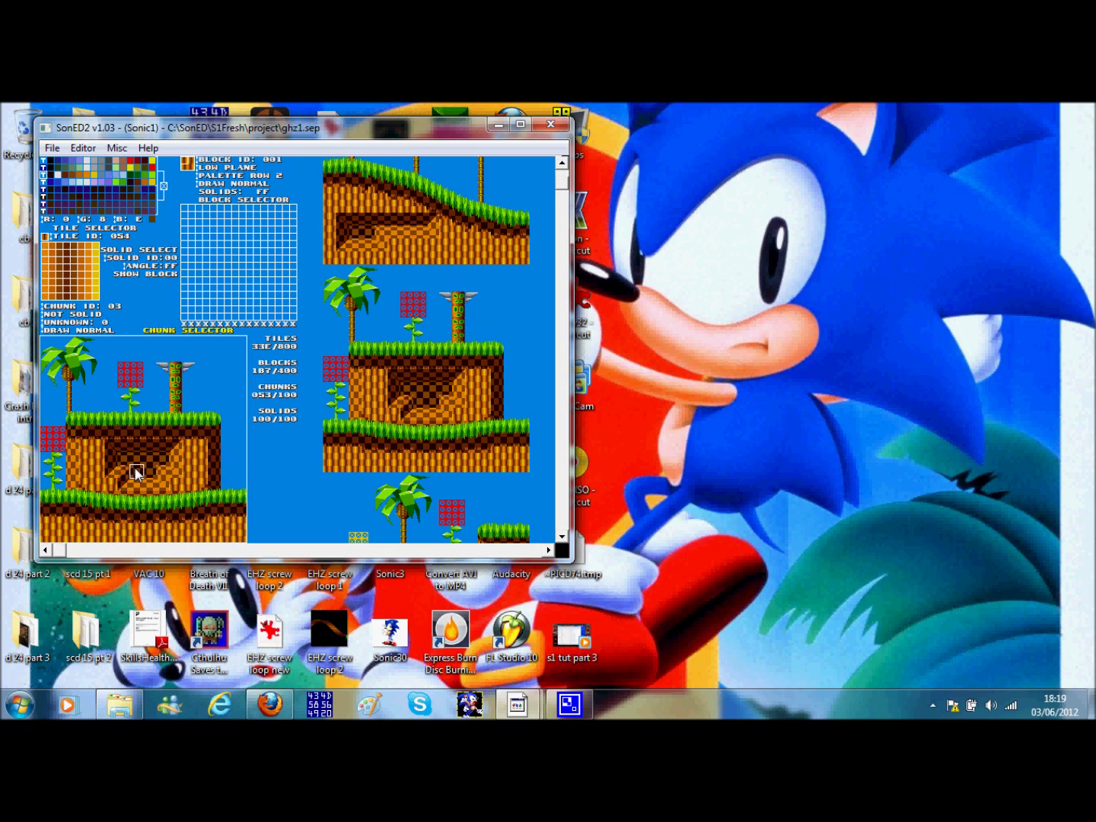
pyautogui.click(188, 164)
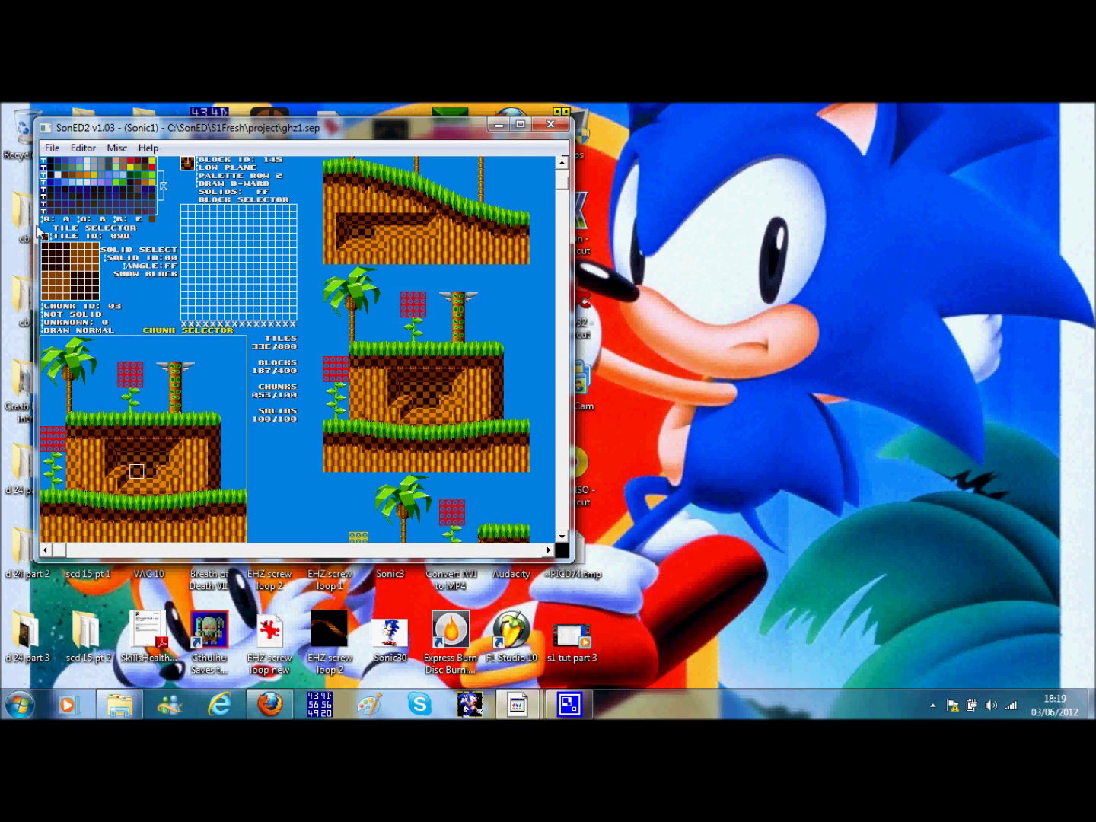
pyautogui.click(193, 475)
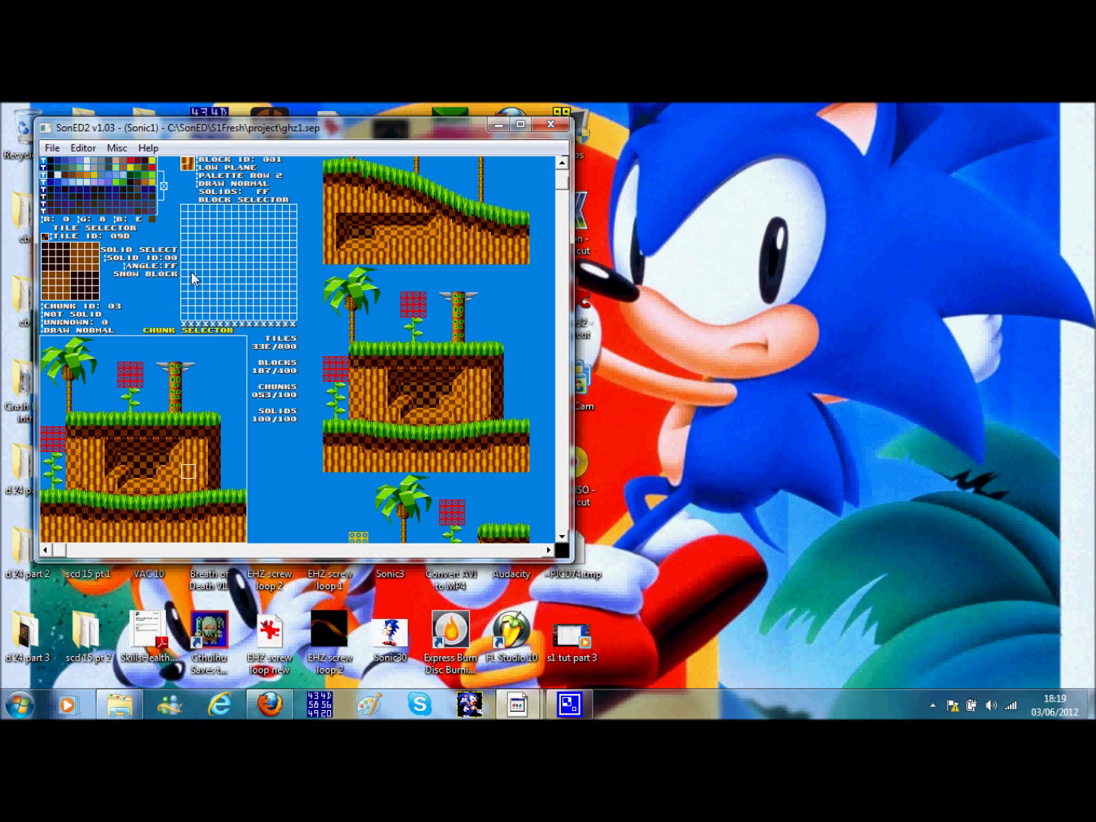
pyautogui.click(187, 162)
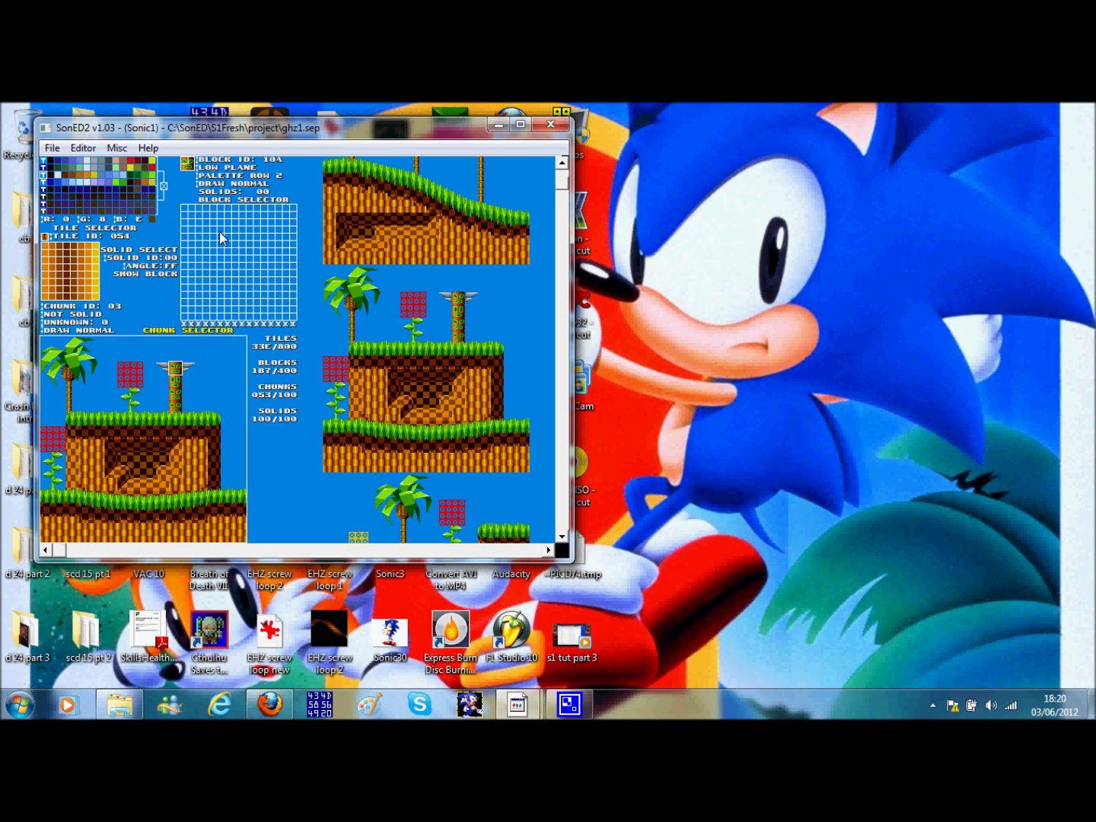
# Add blank tile 33E to the tile sheet and empty block 187 after the last block
pyautogui.click(119, 229)
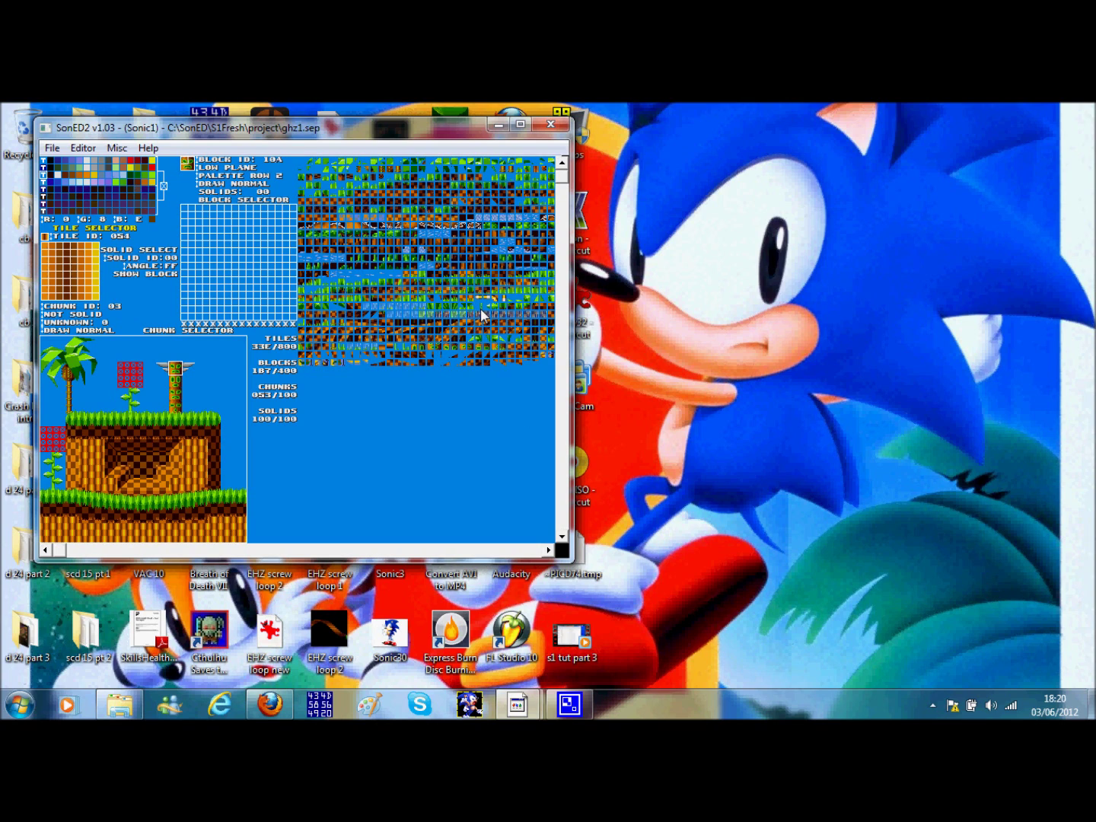
pyautogui.press('Insert')
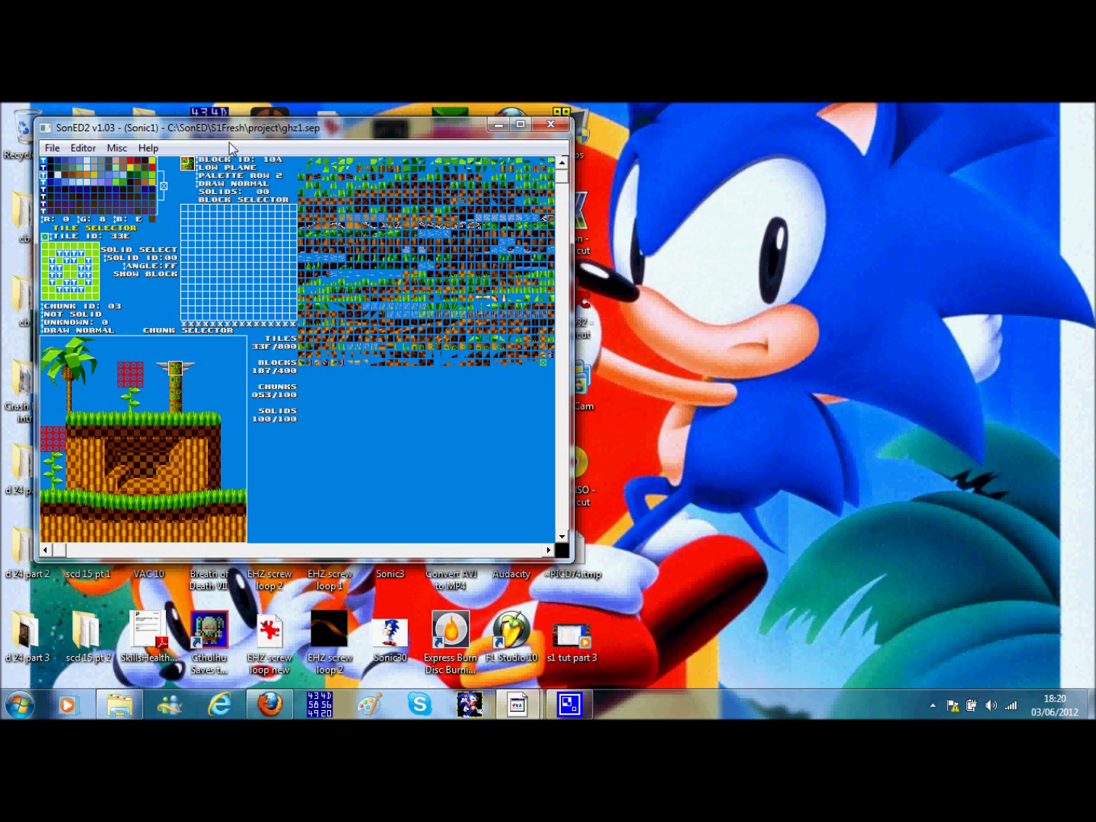
pyautogui.click(236, 201)
pyautogui.scroll(-1, 569, 476)
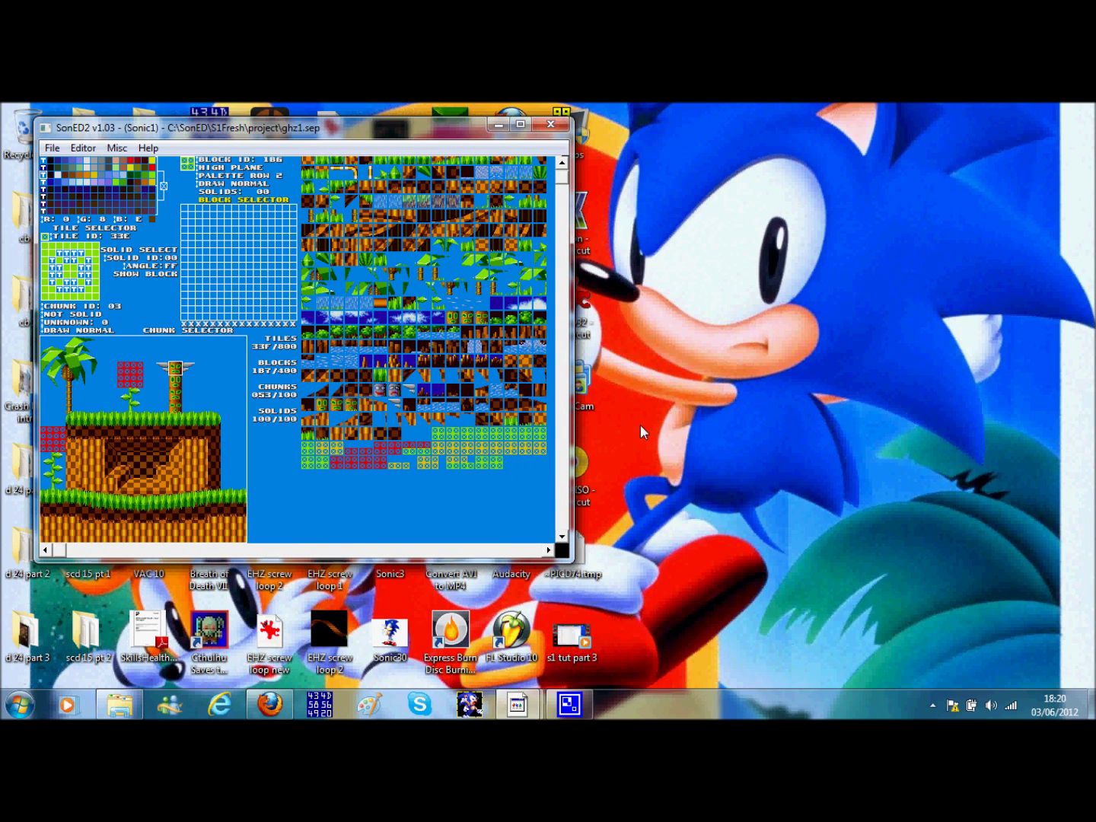
pyautogui.press('Insert')
pyautogui.click(154, 332)
pyautogui.click(422, 412)
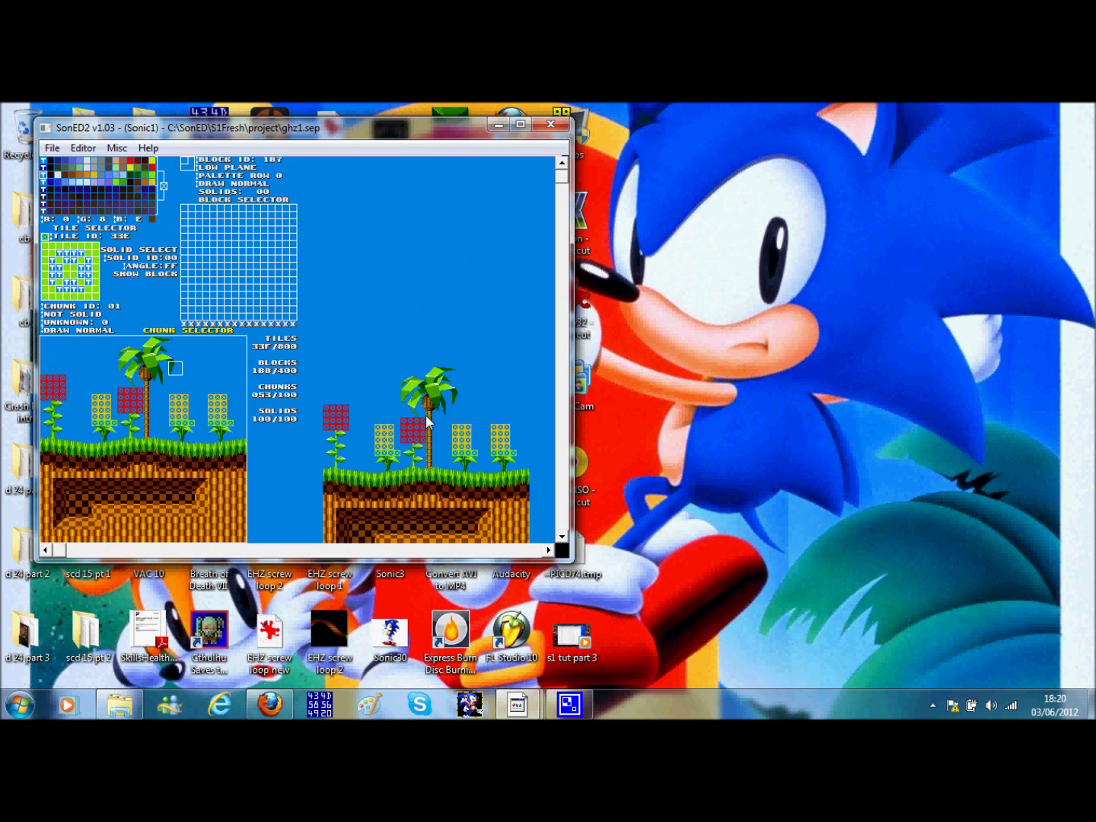
pyautogui.click(470, 355)
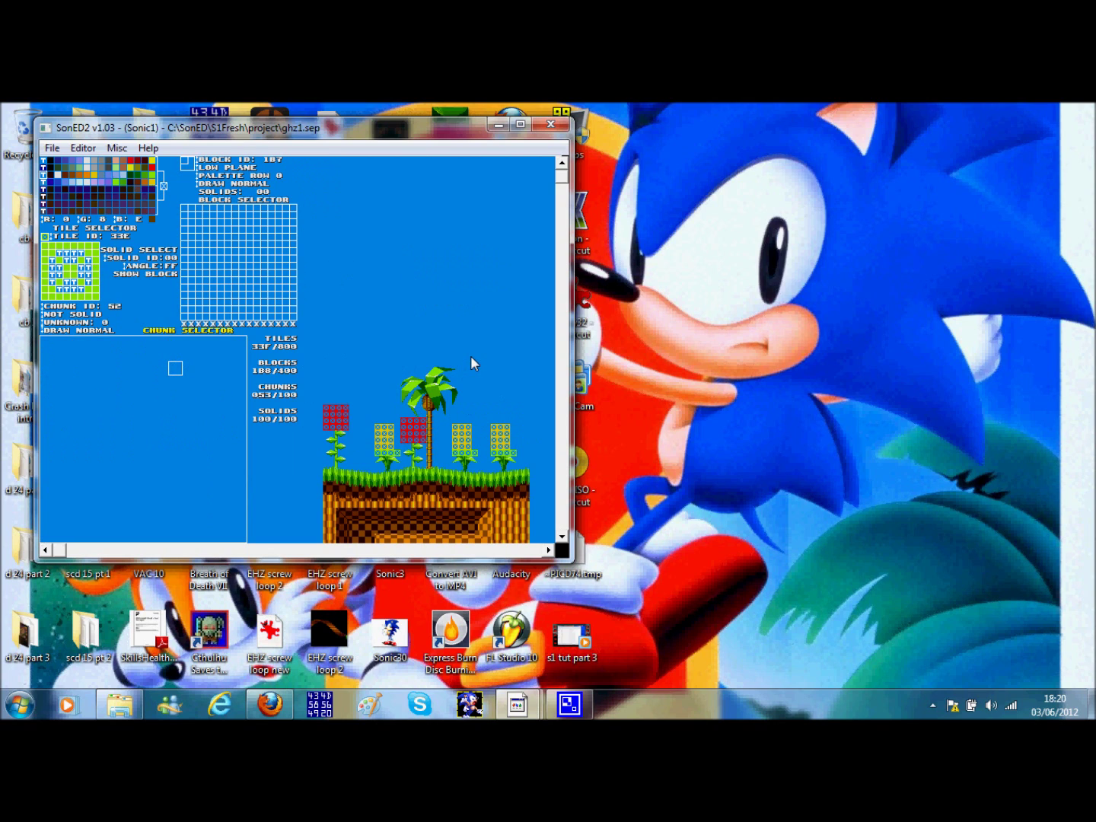
pyautogui.press('Insert')
pyautogui.press('Delete')
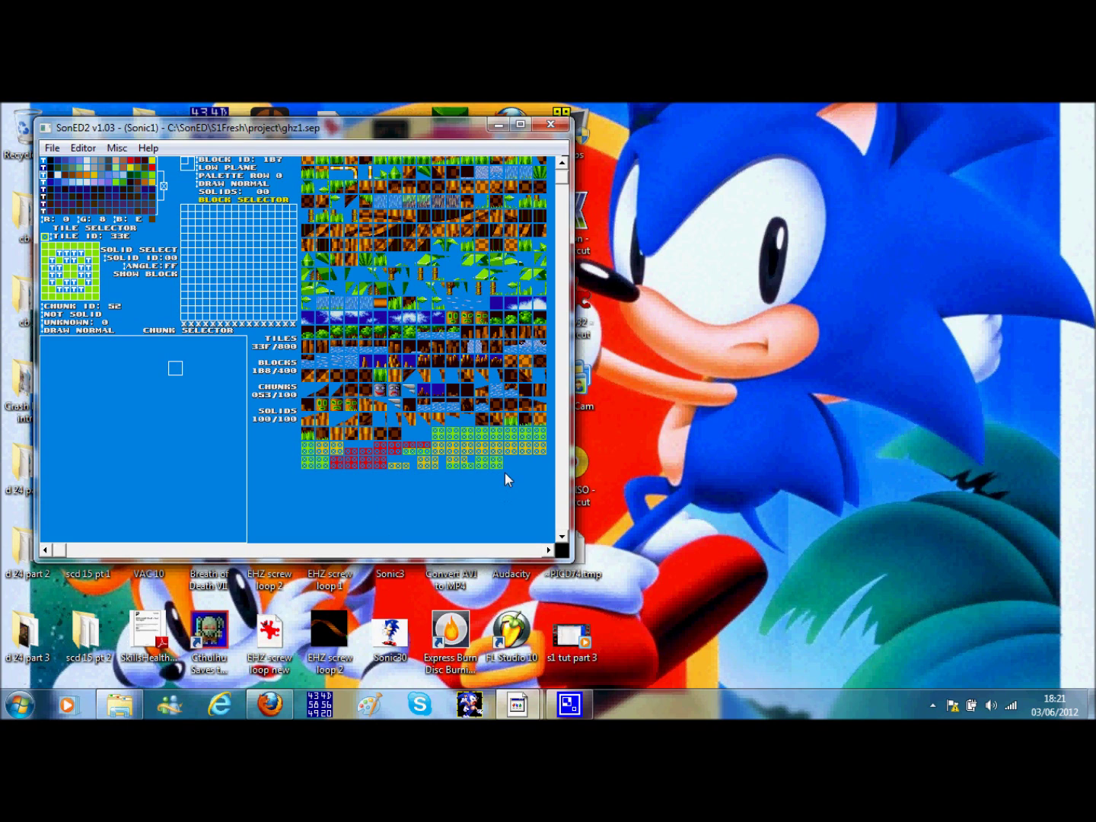
pyautogui.press('Delete')
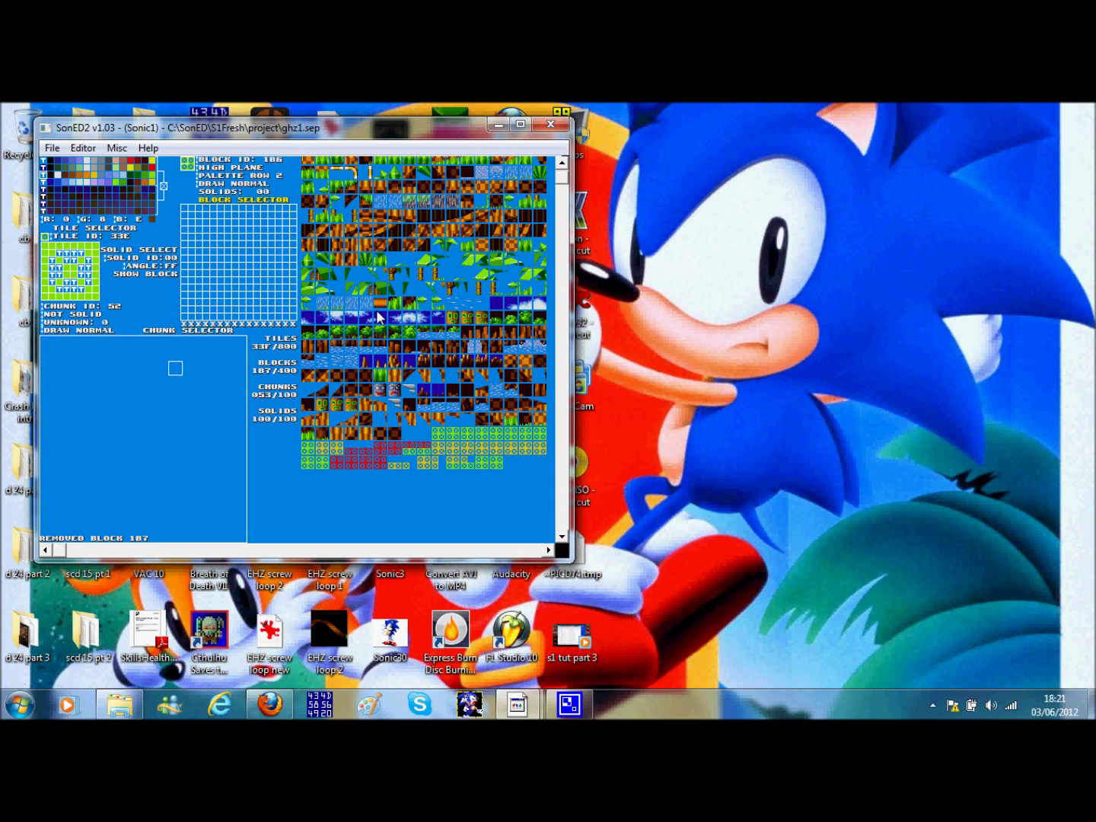
# Step the block list up to confirm block 186 is now the last of 187 blocks
pyautogui.click(561, 164)
pyautogui.click(561, 163)
# Return to the 8x8 tile sheet and delete the newly added tile 33E
pyautogui.click(561, 164)
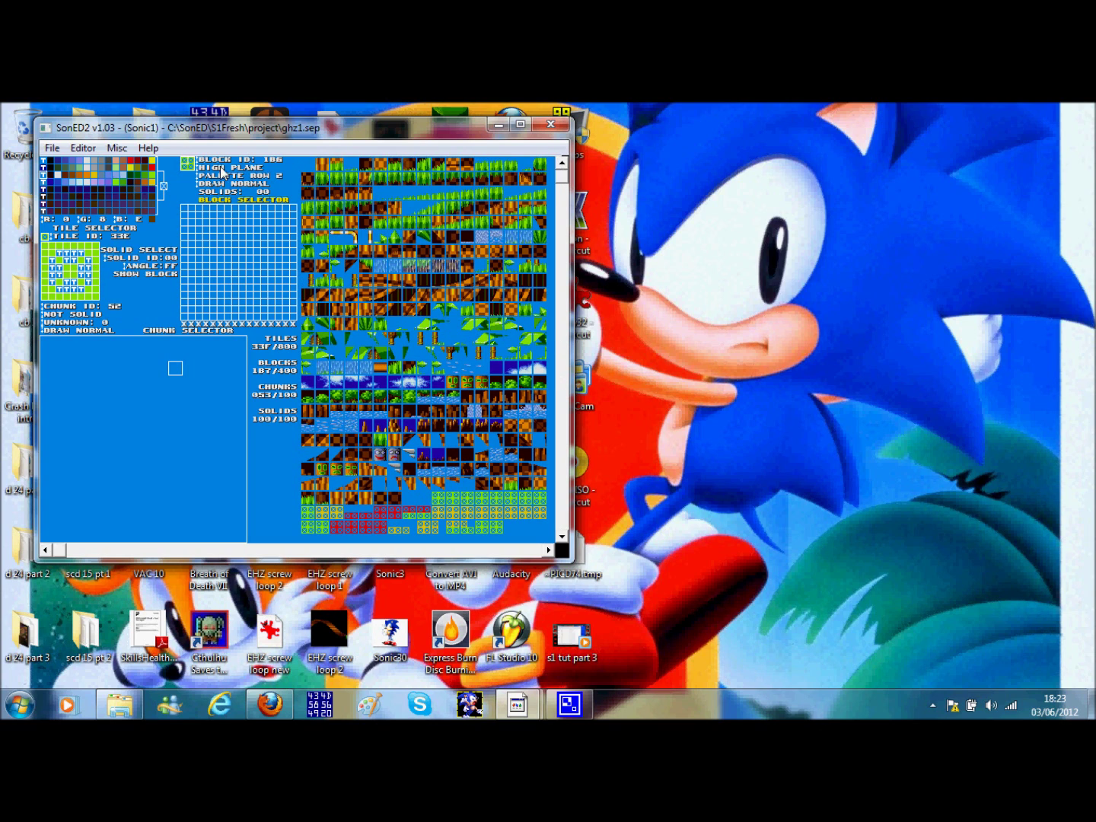
pyautogui.click(118, 230)
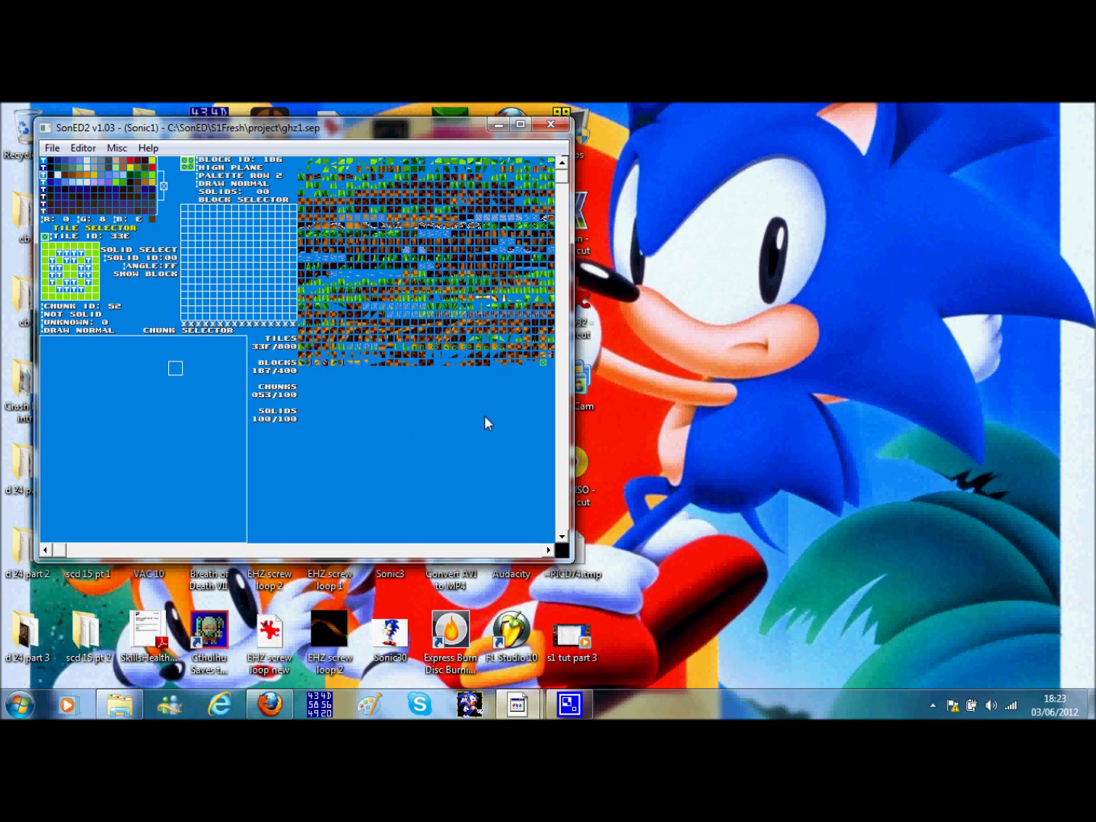
pyautogui.press('Delete')
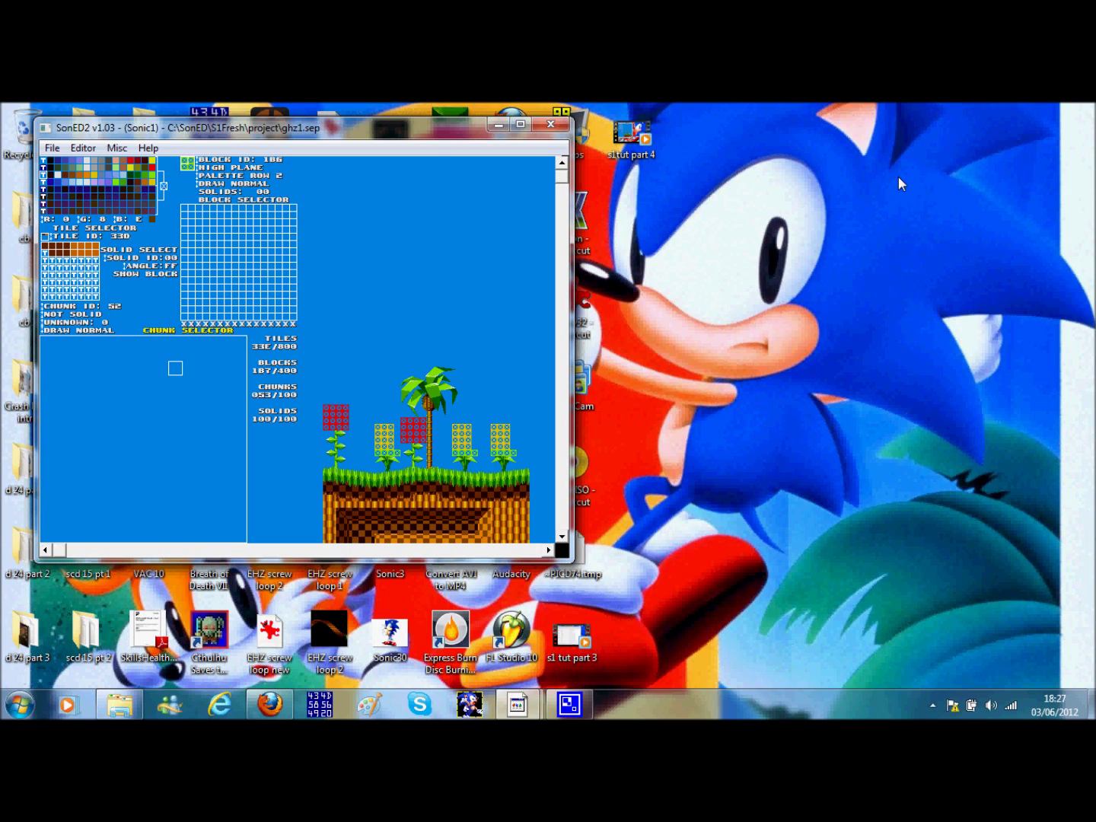
# Pick GHZ background chunk 30 from the Plane A level layout
pyautogui.click(85, 148)
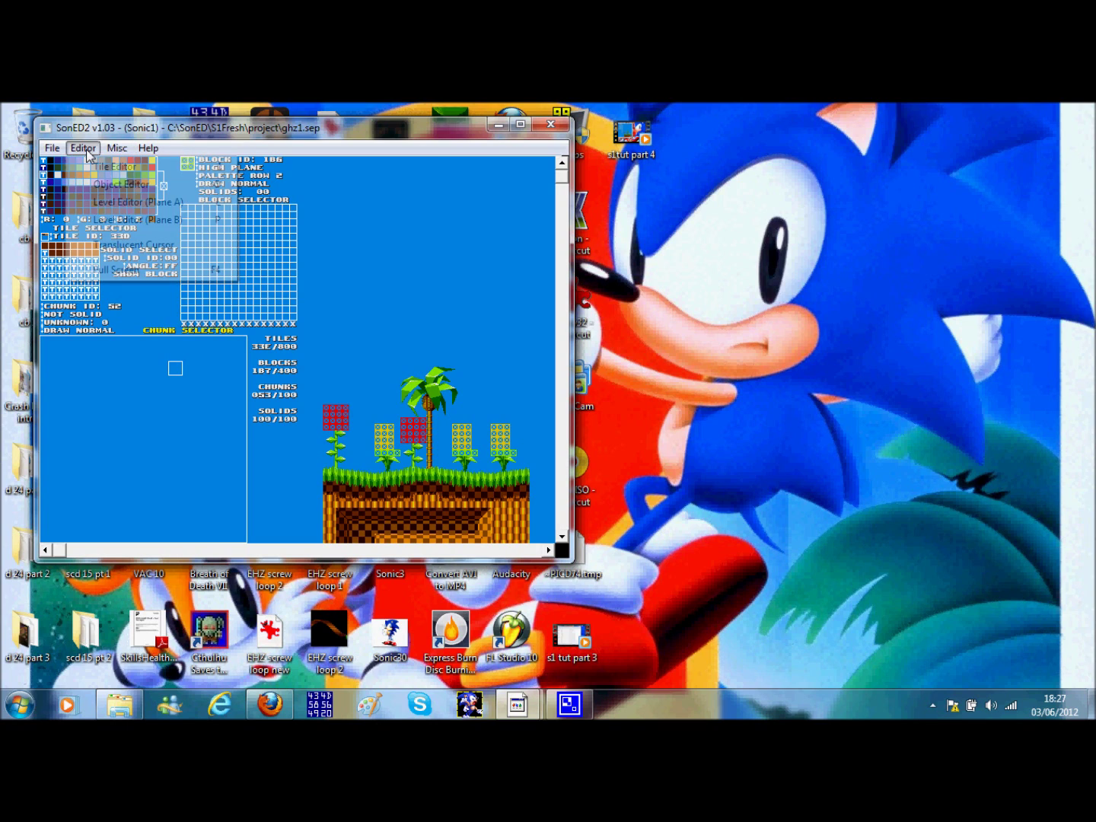
pyautogui.click(122, 211)
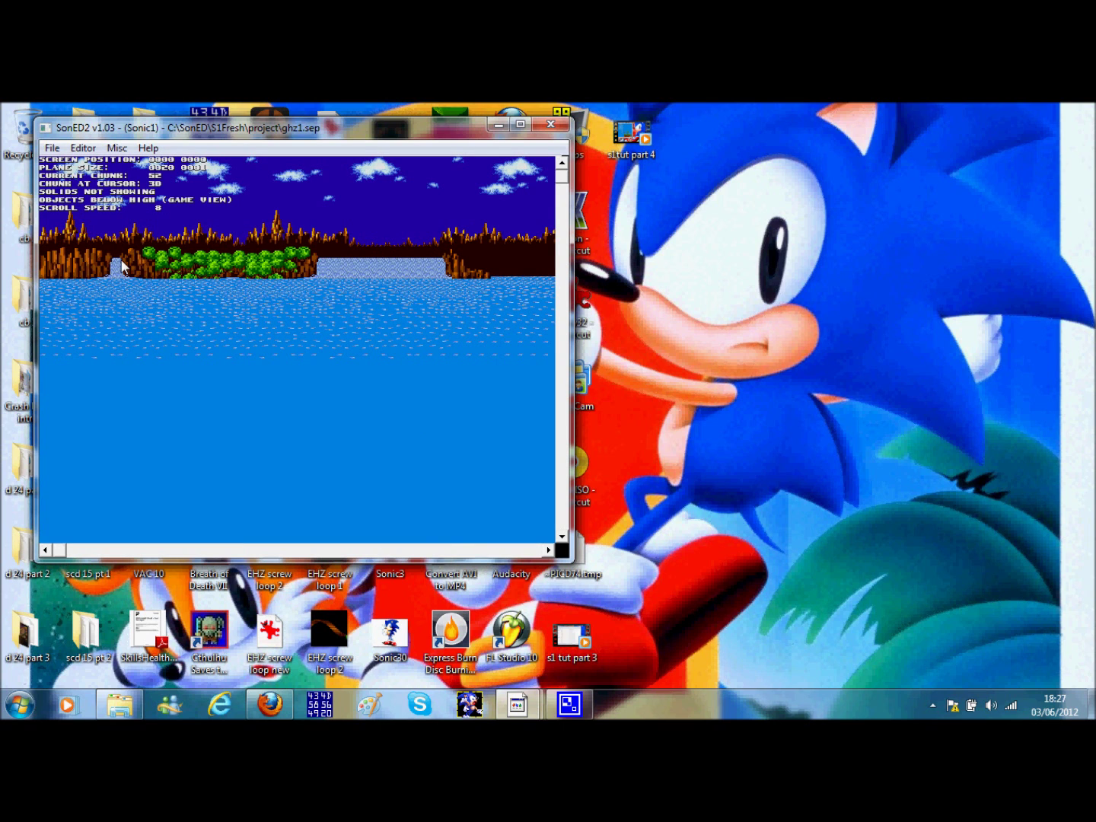
pyautogui.click(86, 149)
pyautogui.click(121, 243)
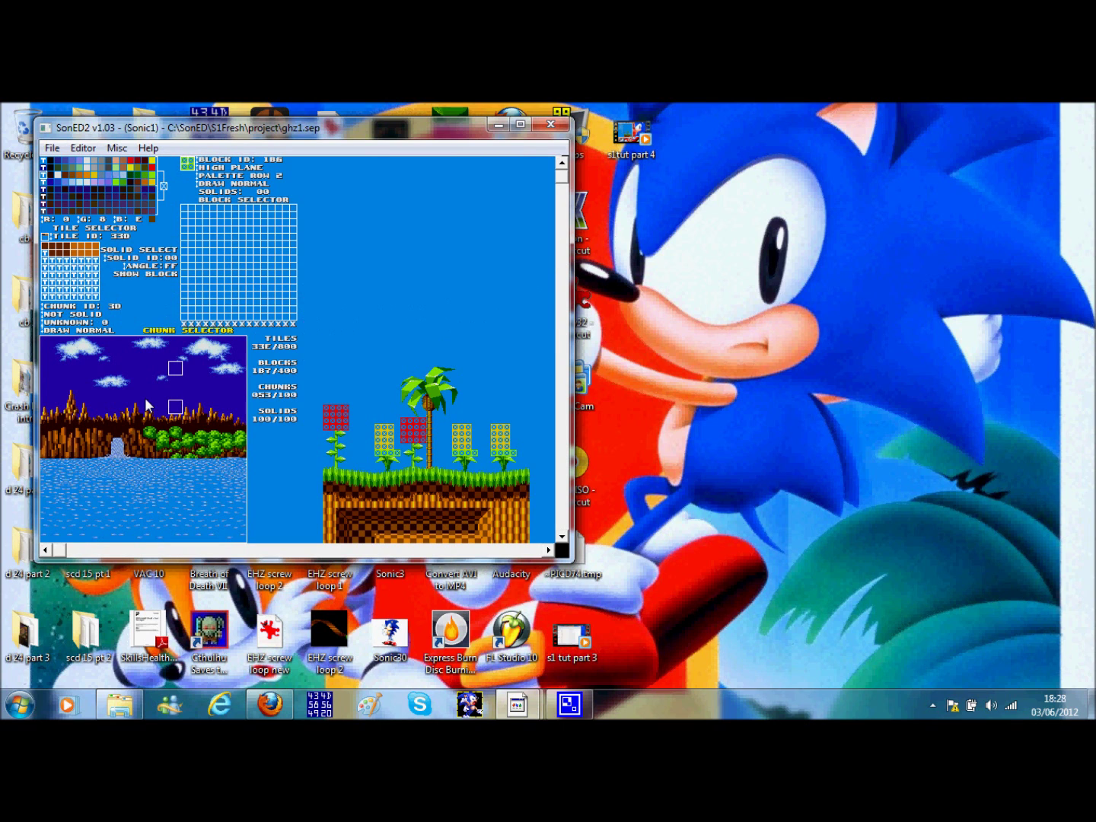
# Pick block 128 from chunk 30, move the selection into the sky, and return to the tile editor
pyautogui.click(149, 445)
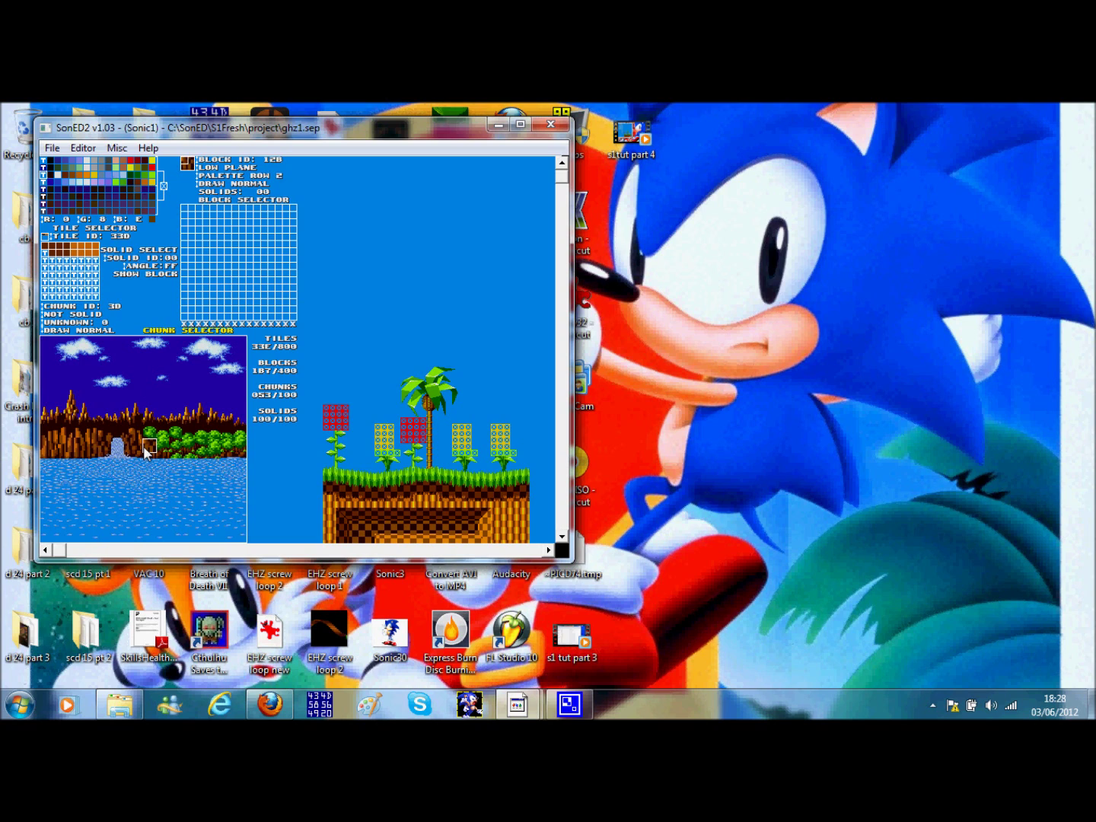
pyautogui.click(149, 393)
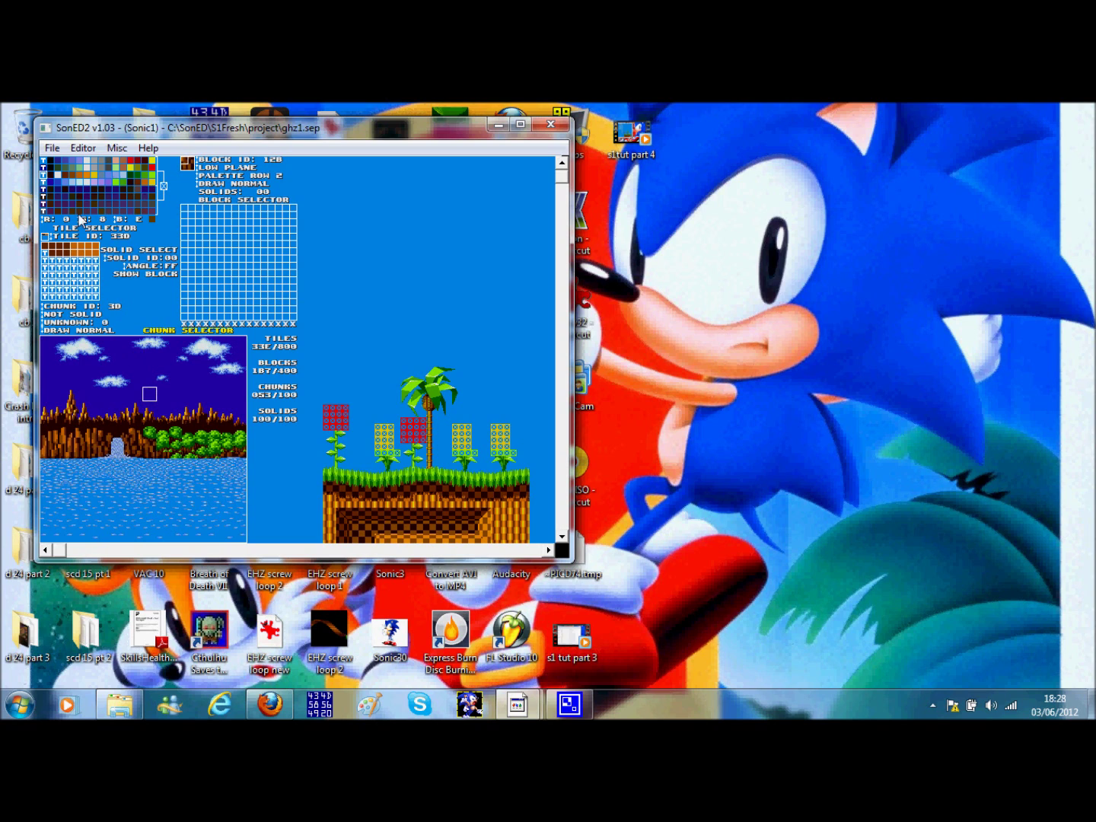
pyautogui.click(85, 149)
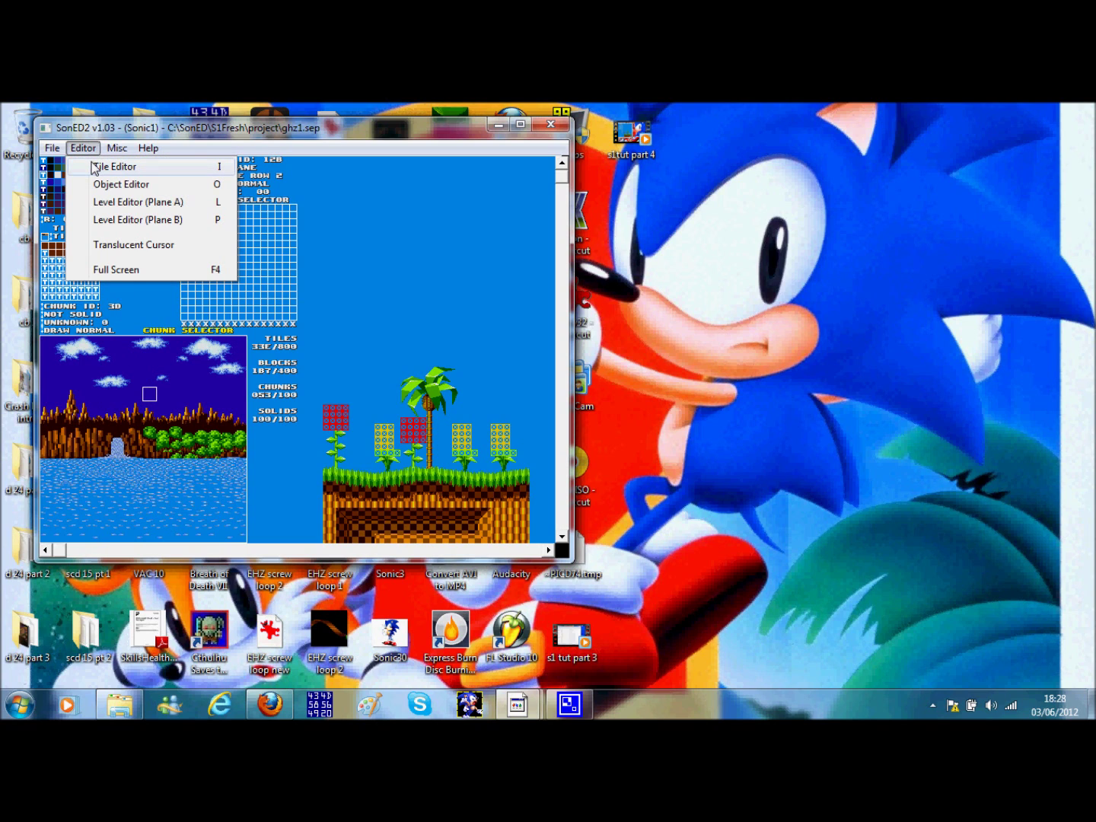
pyautogui.click(96, 168)
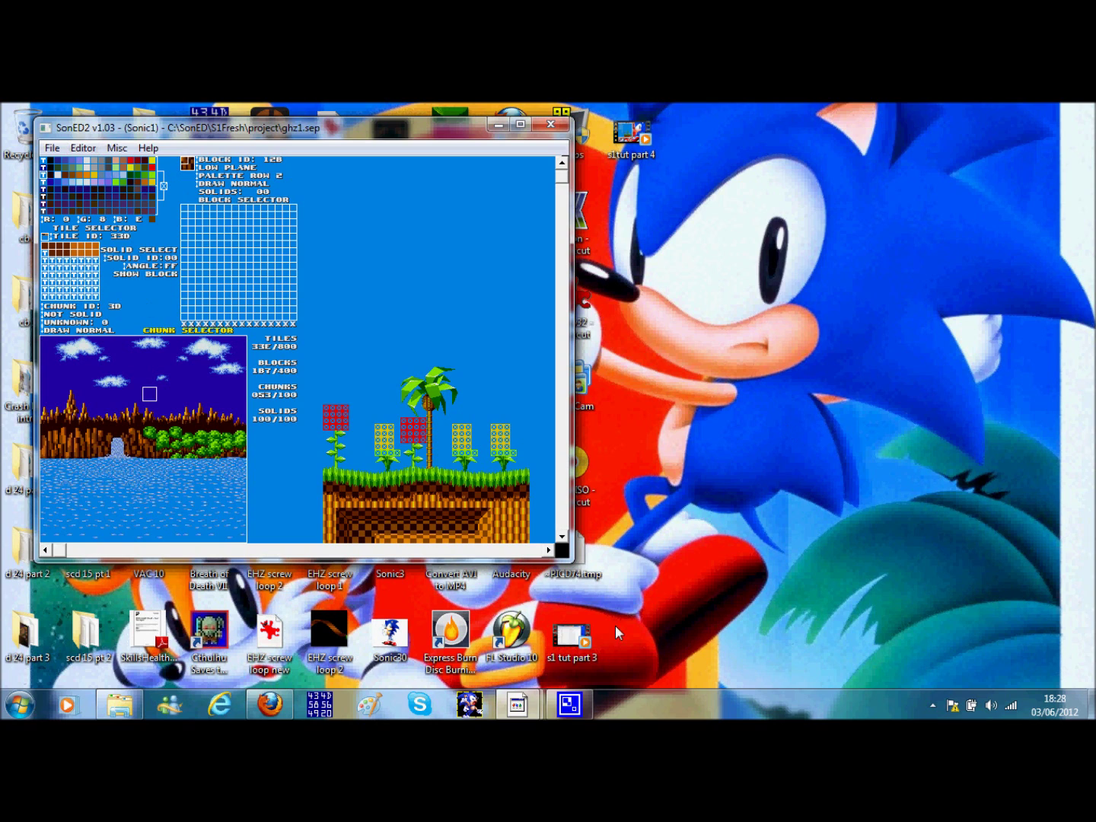
pyautogui.click(19, 704)
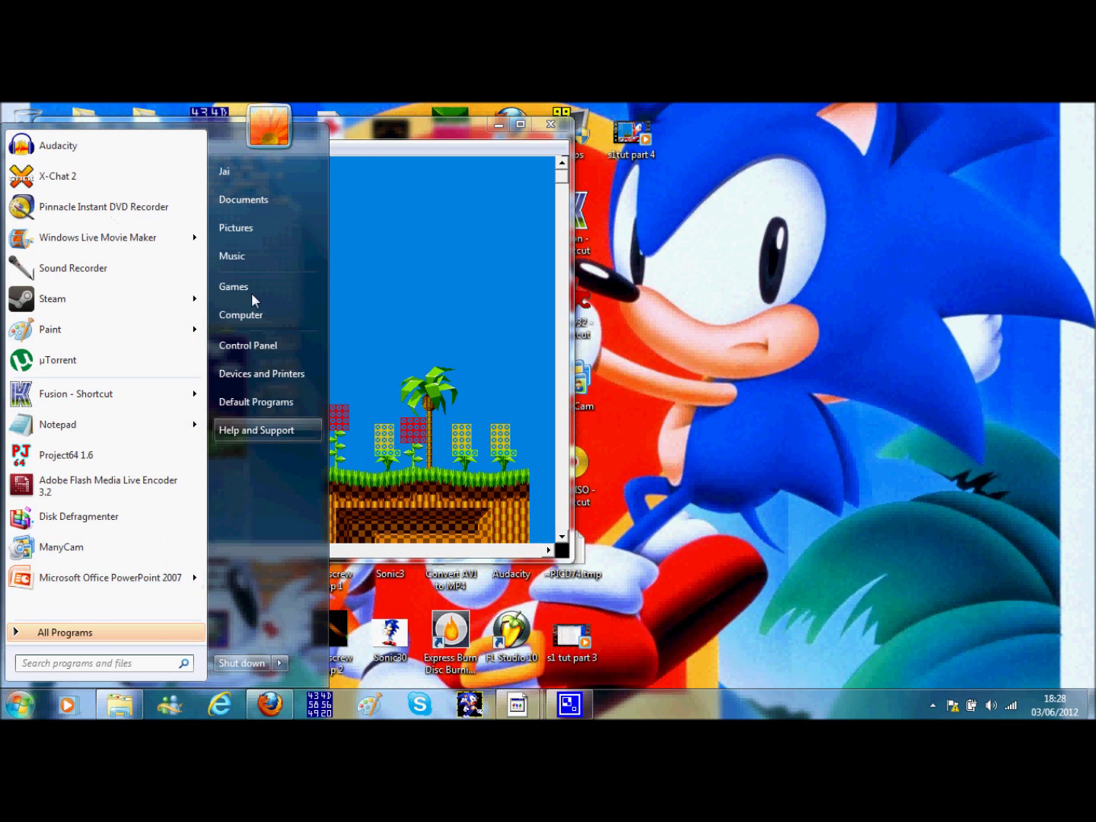
# Drag the SonED2 window to the right side of the screen to uncover the desktop icons
pyautogui.moveTo(356, 138); pyautogui.dragTo(445, 147)
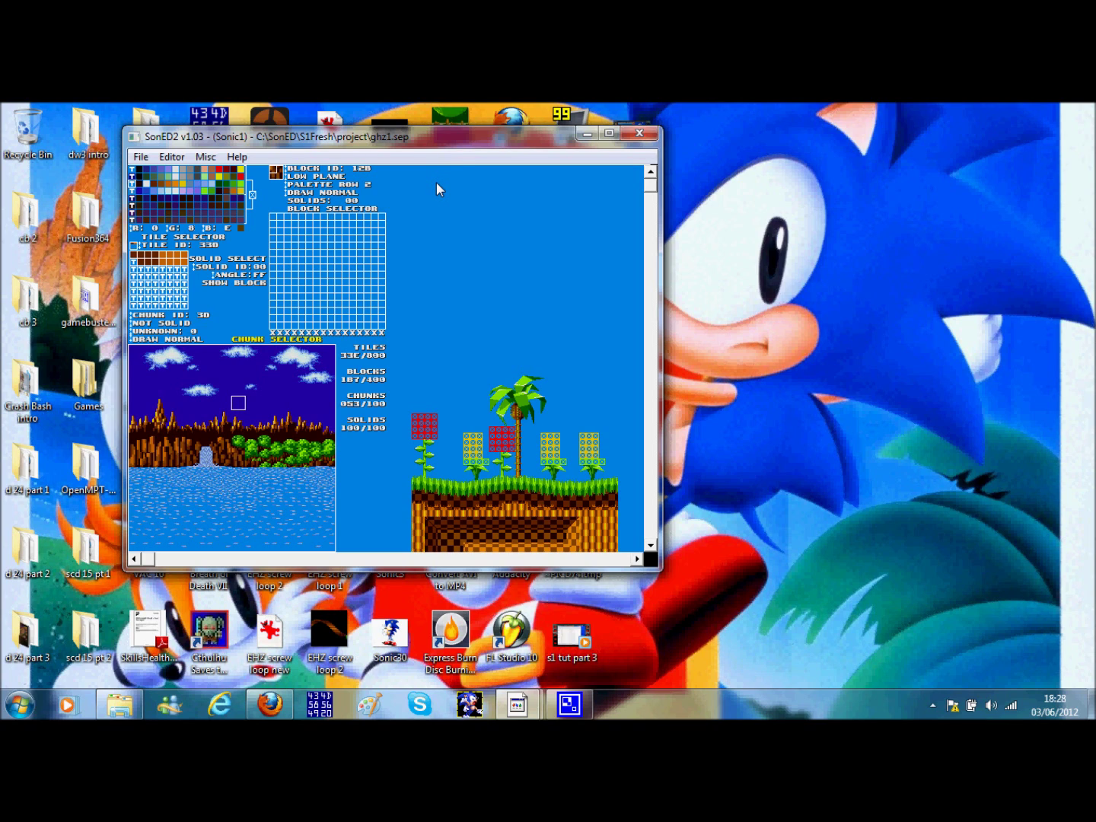
pyautogui.moveTo(434, 158); pyautogui.dragTo(651, 166)
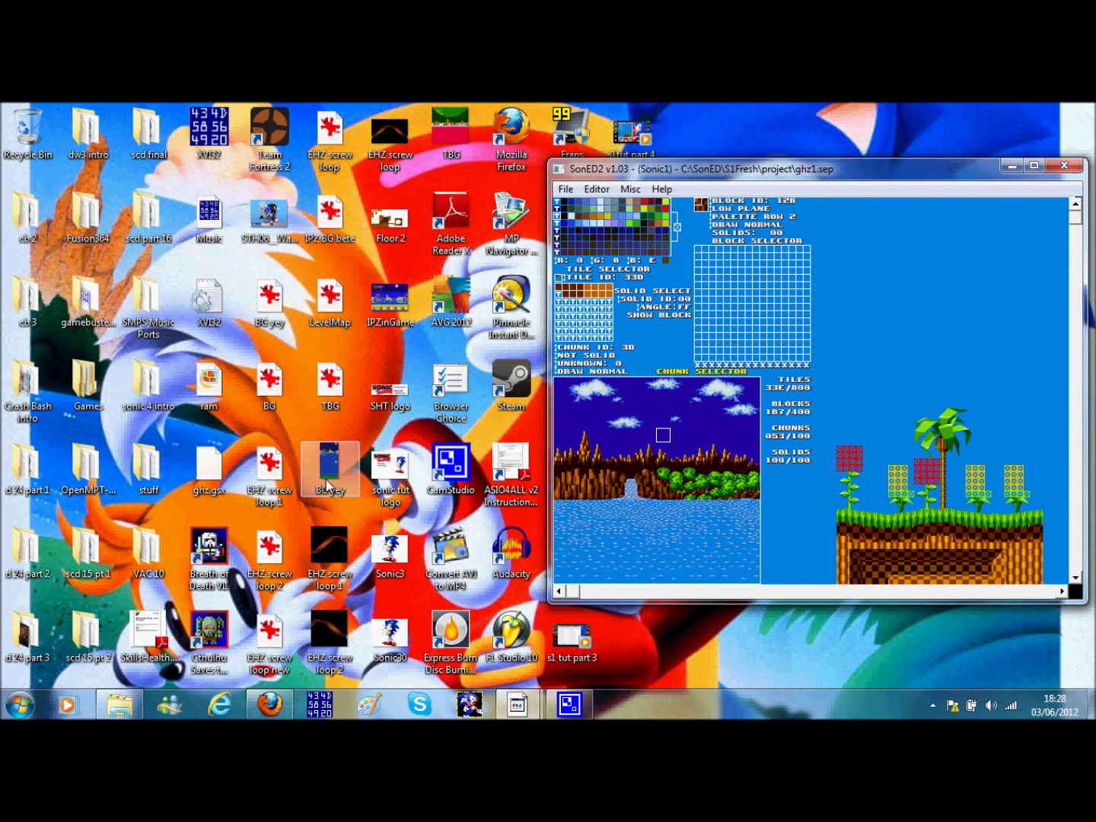
# Open BG yey.png in IrfanView, place its window beside SonED2, and open the Image menu
pyautogui.doubleClick(326, 480)
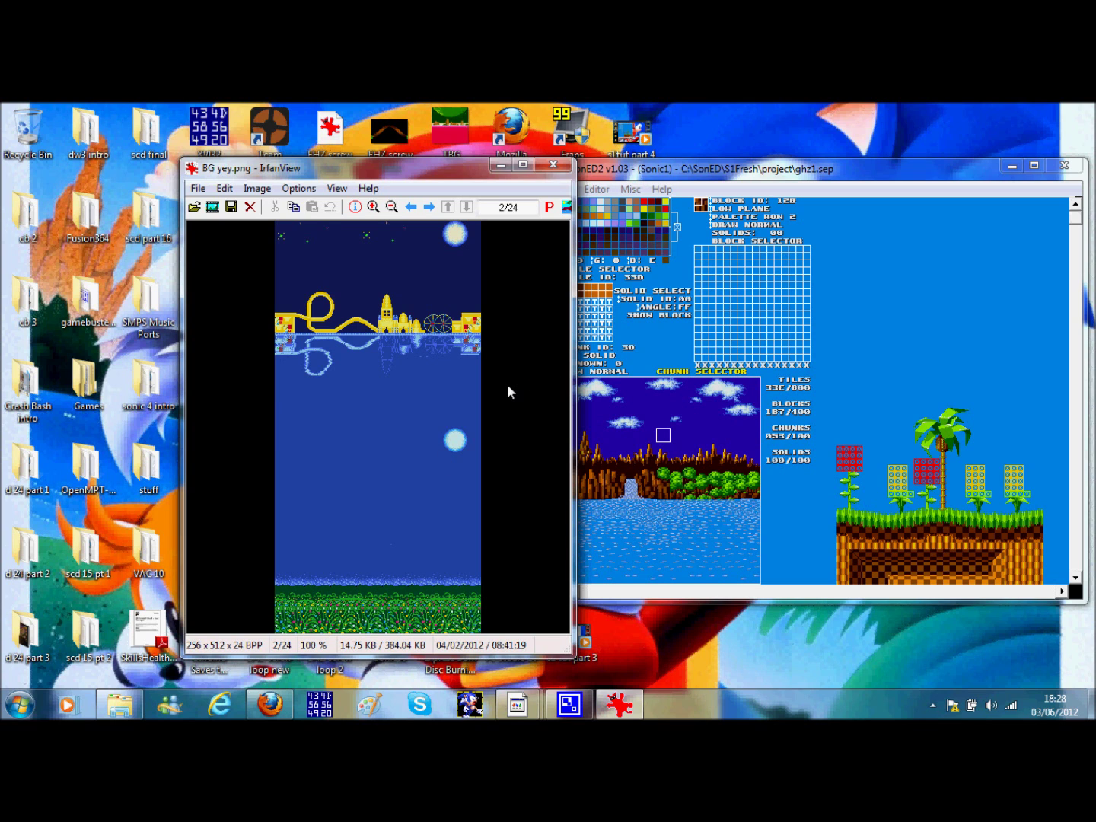
pyautogui.click(18, 704)
pyautogui.click(18, 705)
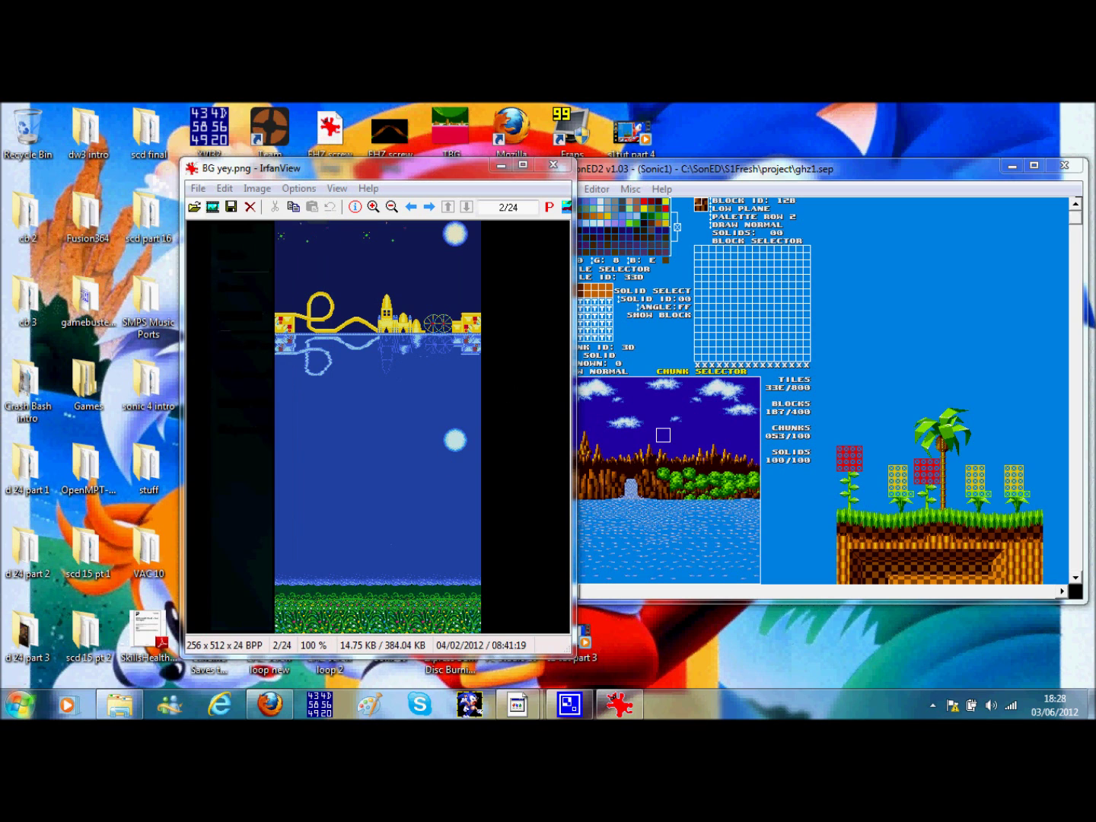
pyautogui.moveTo(333, 166); pyautogui.dragTo(255, 148)
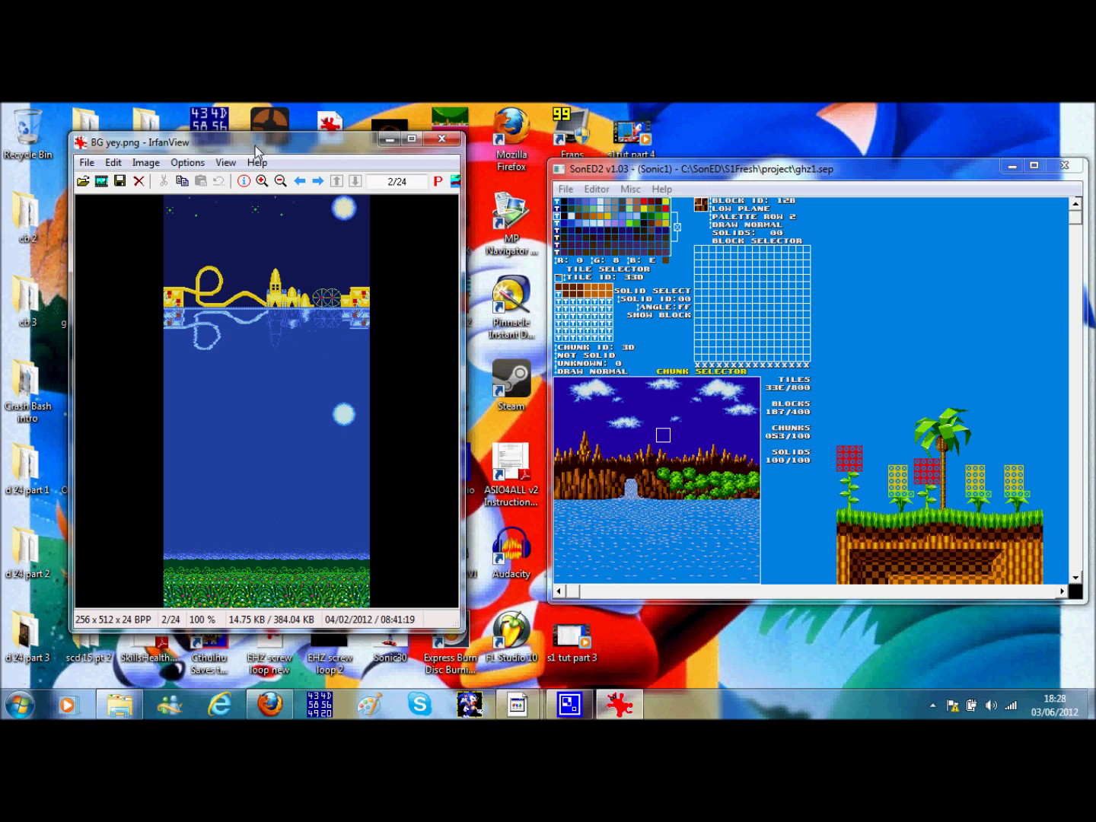
pyautogui.moveTo(196, 143); pyautogui.dragTo(492, 162)
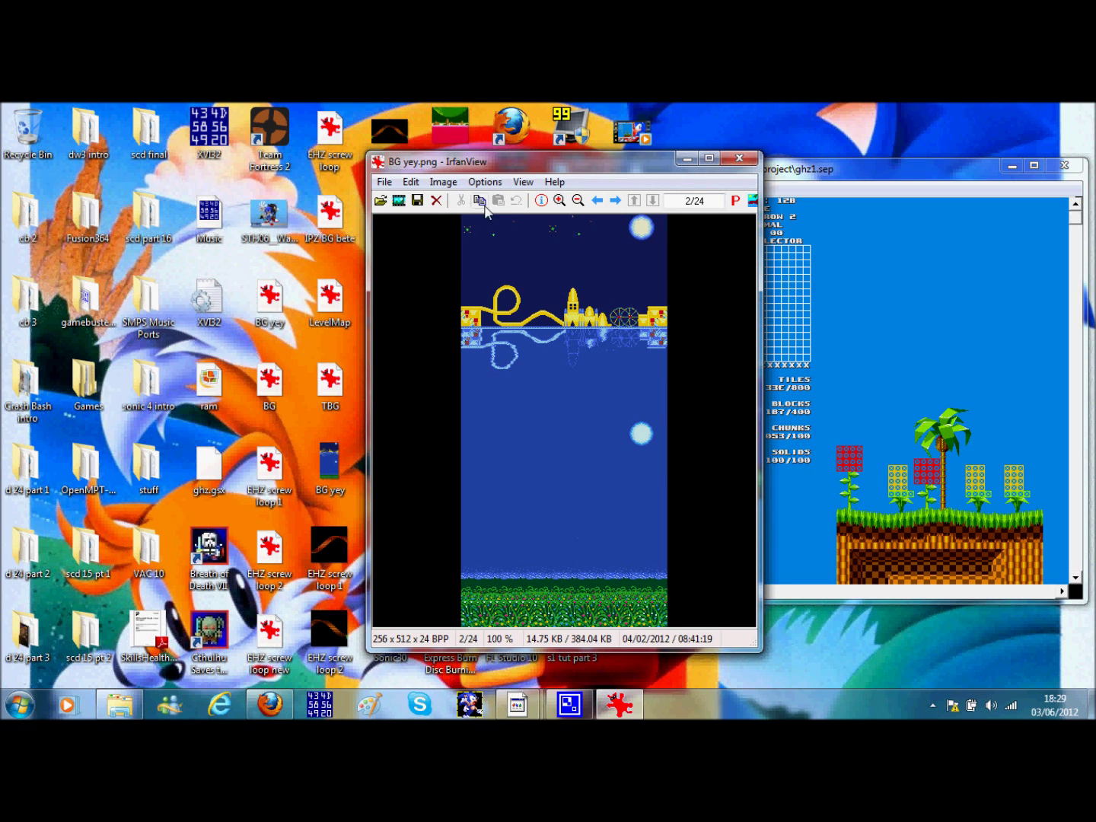
pyautogui.moveTo(553, 174); pyautogui.dragTo(350, 156)
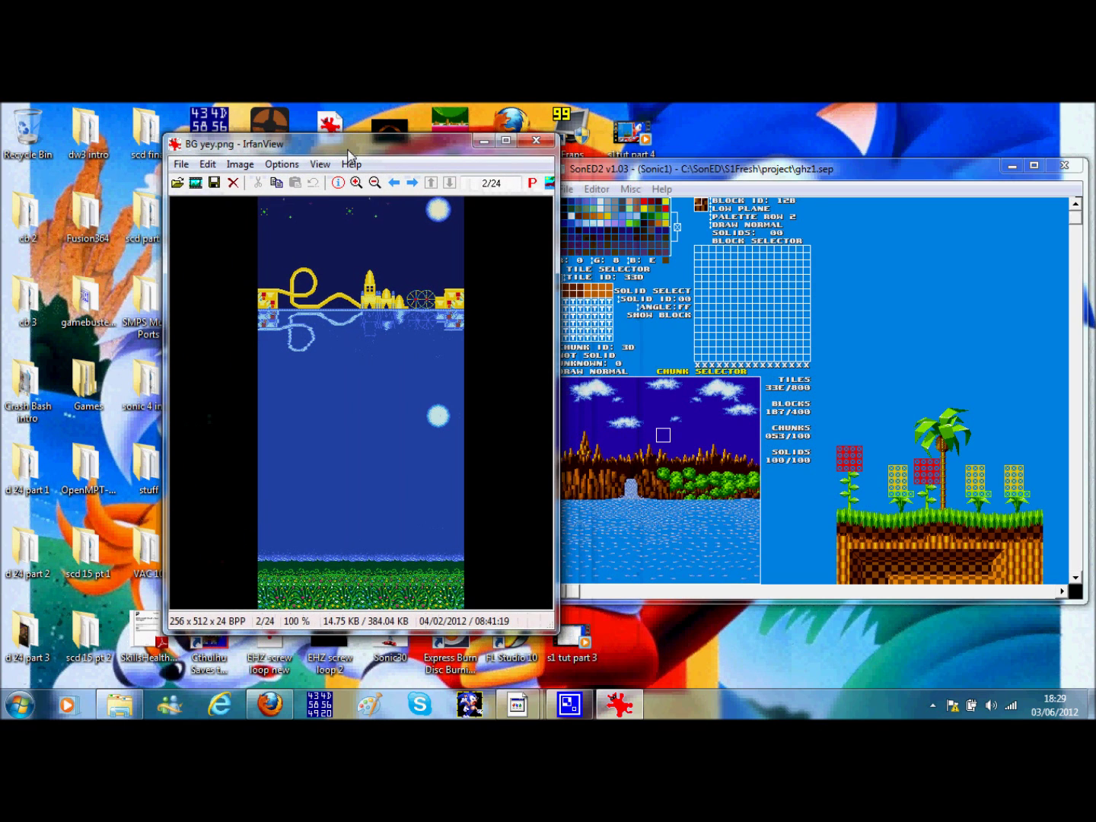
pyautogui.click(241, 168)
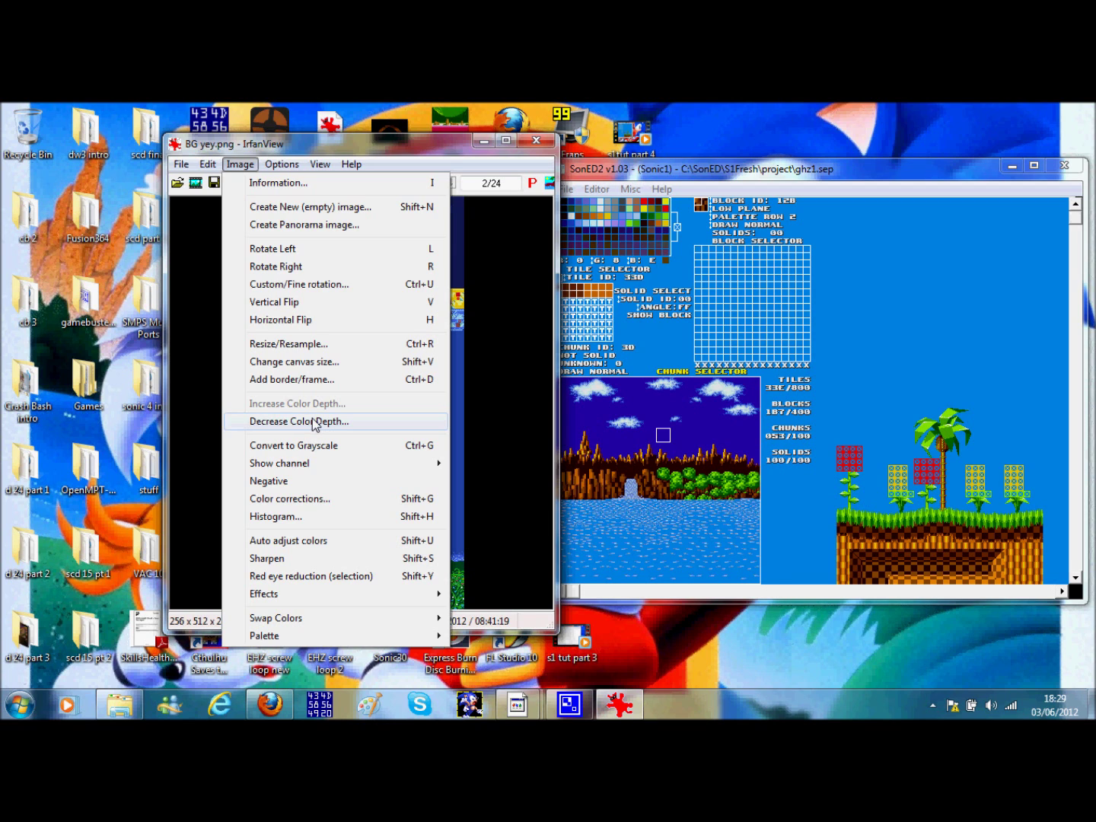
# Close IrfanView's Image menu and show SonED2's Misc > Export to image options
pyautogui.click(237, 165)
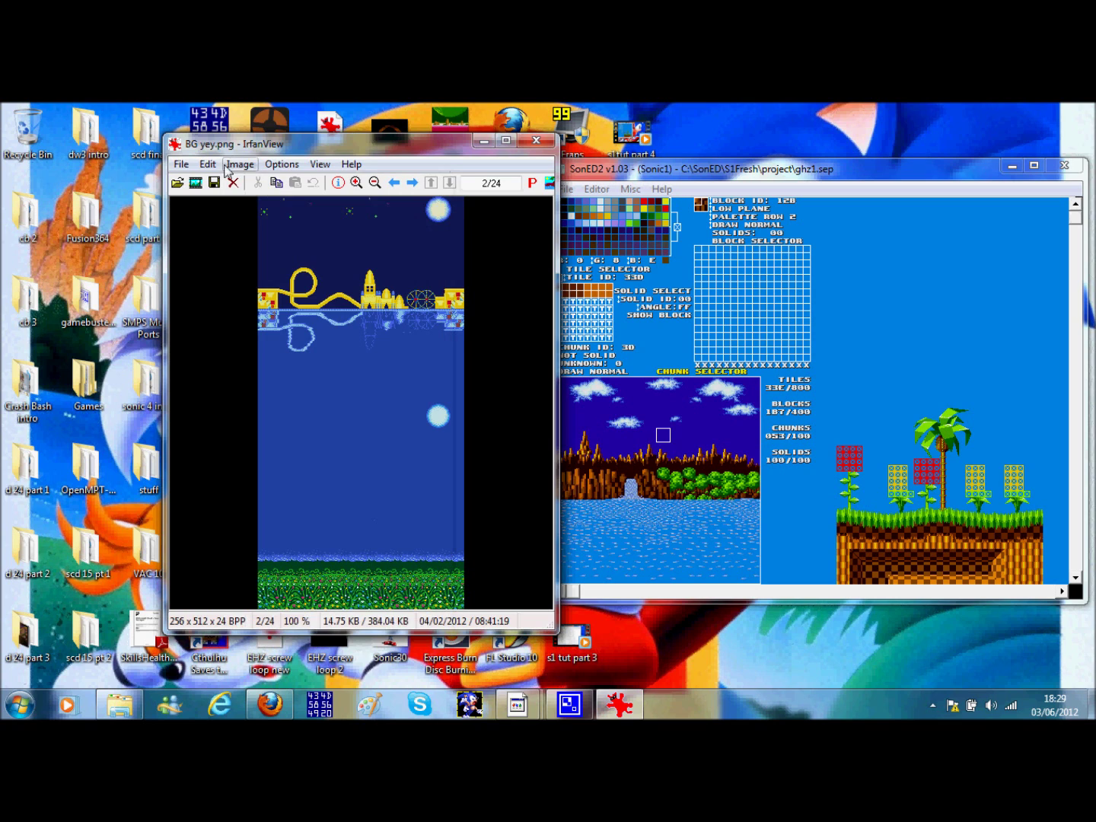
pyautogui.click(772, 177)
pyautogui.click(630, 189)
pyautogui.moveTo(646, 212)
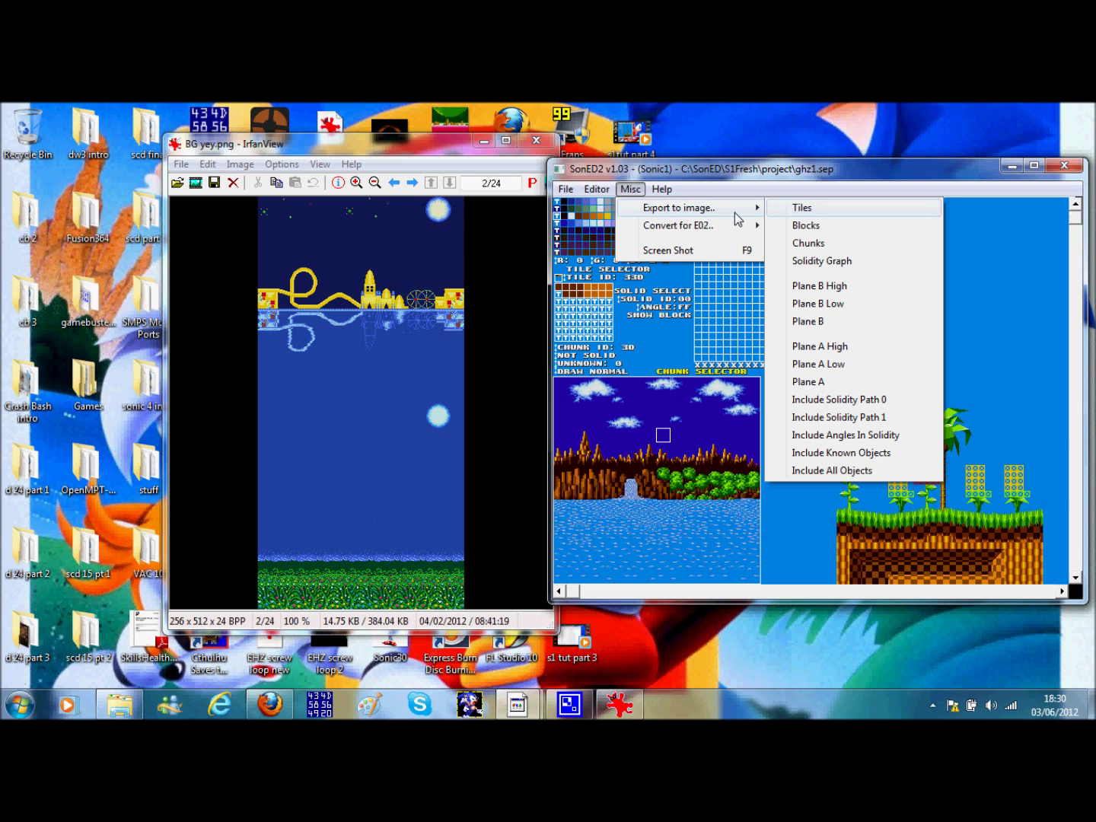
# Dismiss the export-to-image submenu and open SonED2's Editor menu
pyautogui.click(844, 169)
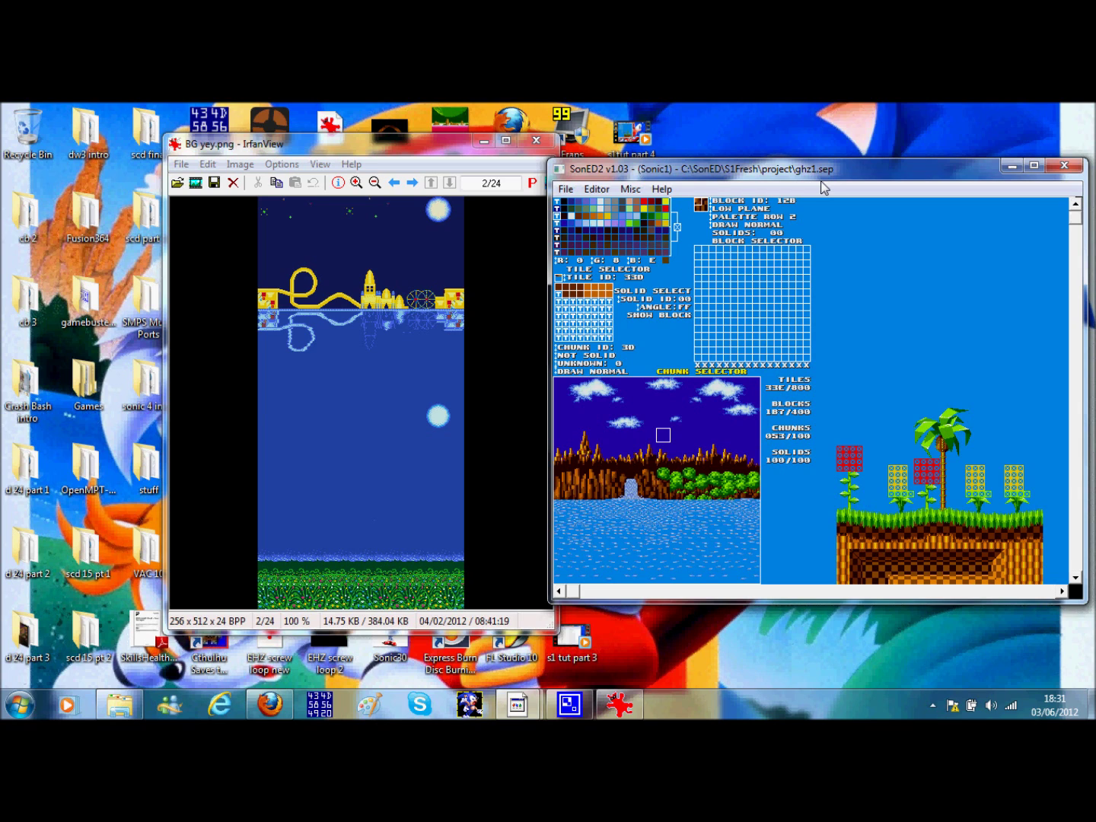
pyautogui.click(597, 188)
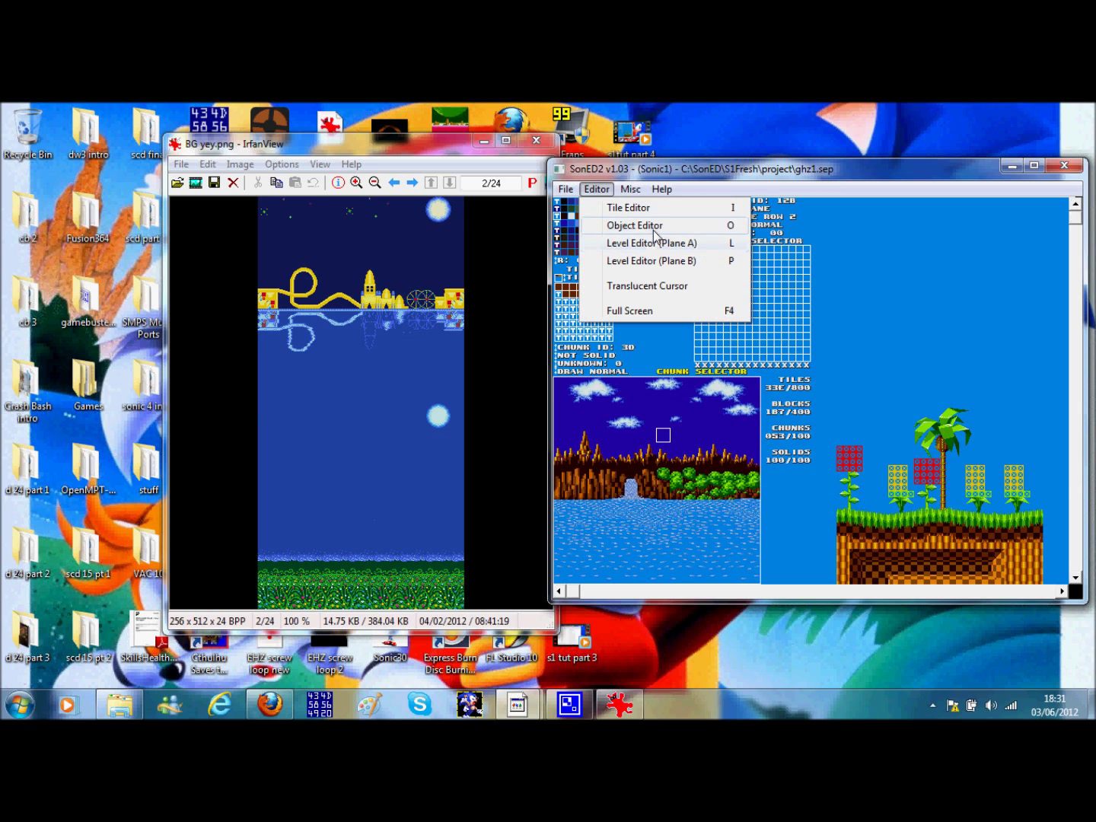
# Show SonED2's Misc and File > Import from image choices, then close the menus
pyautogui.click(630, 188)
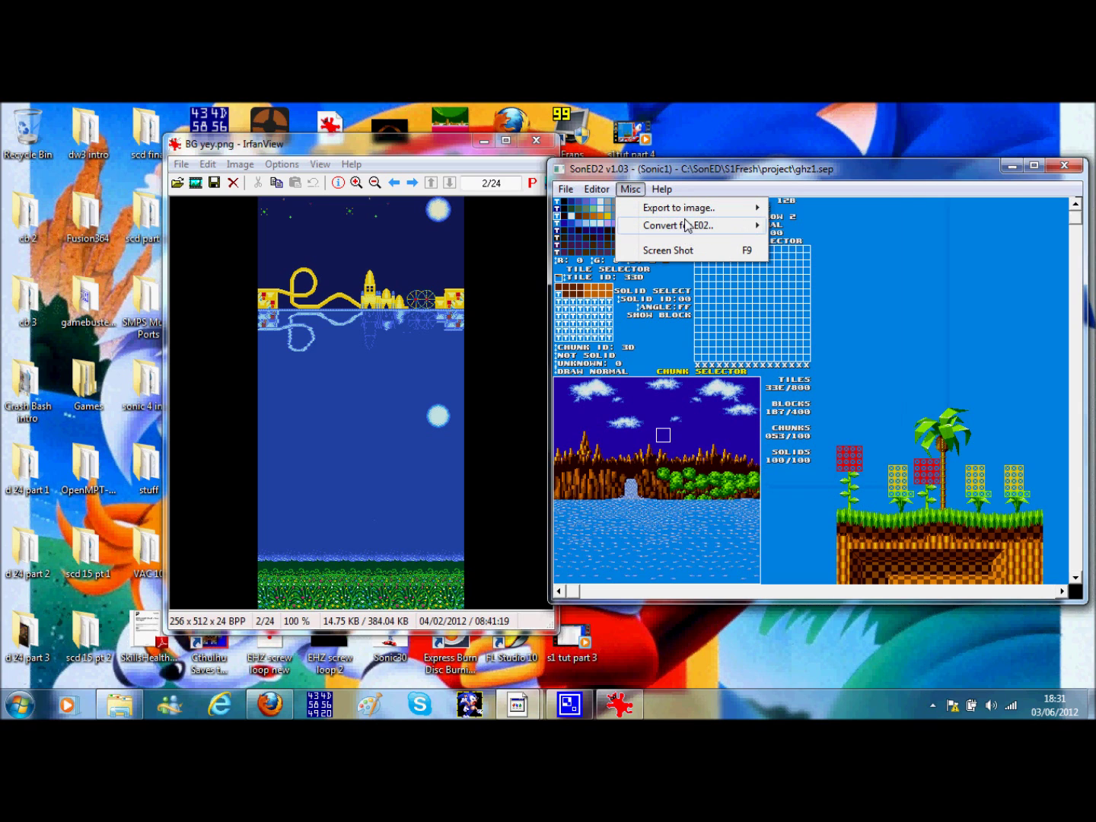
pyautogui.moveTo(590, 192)
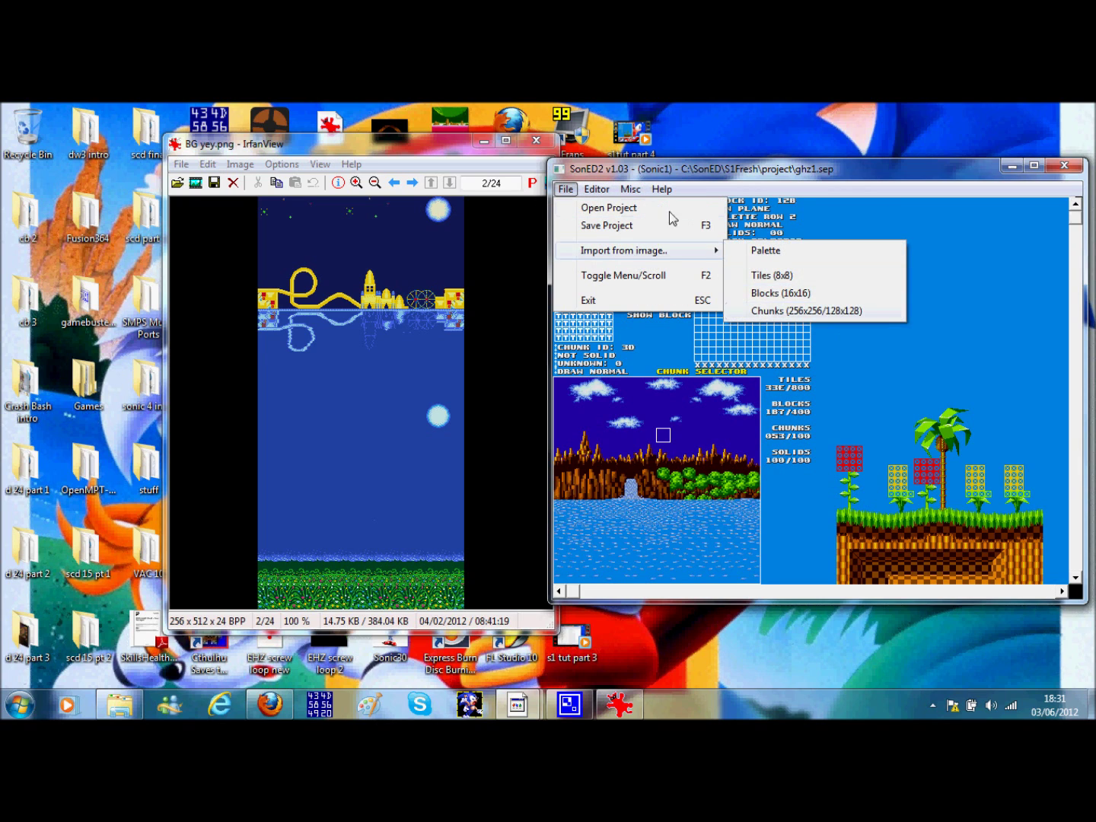
pyautogui.click(775, 162)
# Nudge the BG yey.png IrfanView window left and return focus to SonED2's ghz1 editor
pyautogui.click(449, 157)
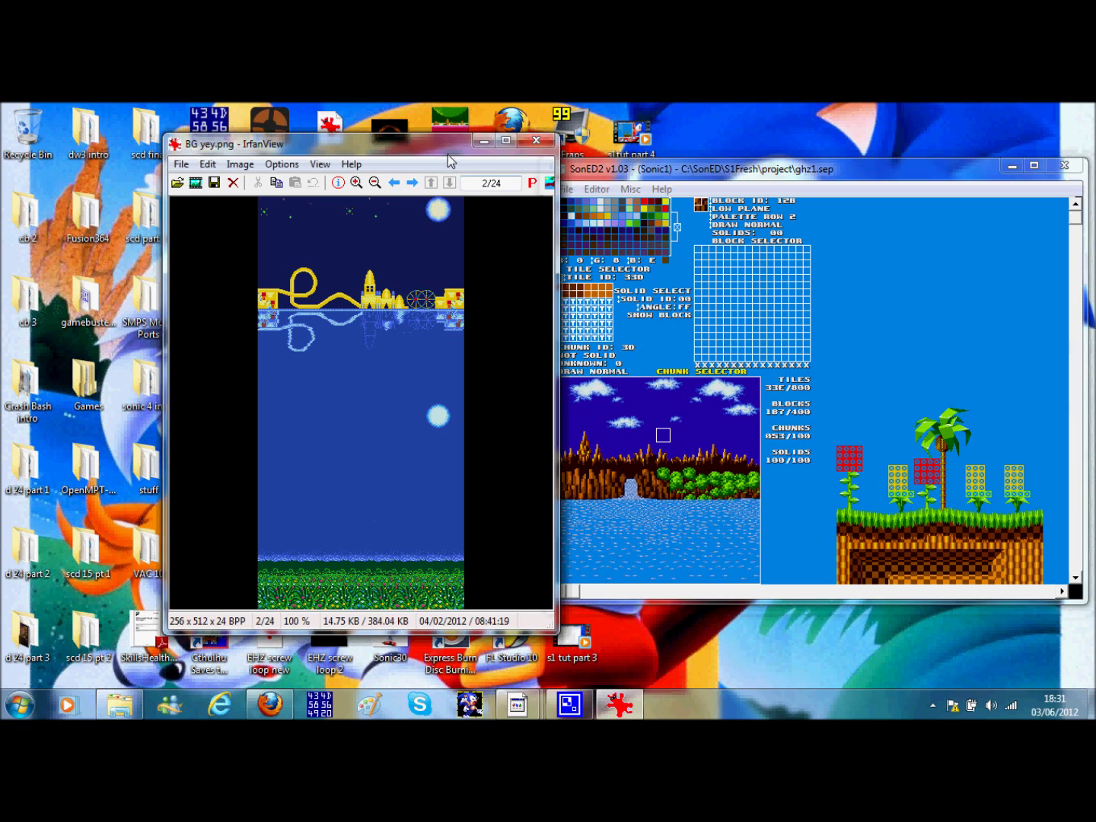
pyautogui.moveTo(449, 160); pyautogui.dragTo(412, 160)
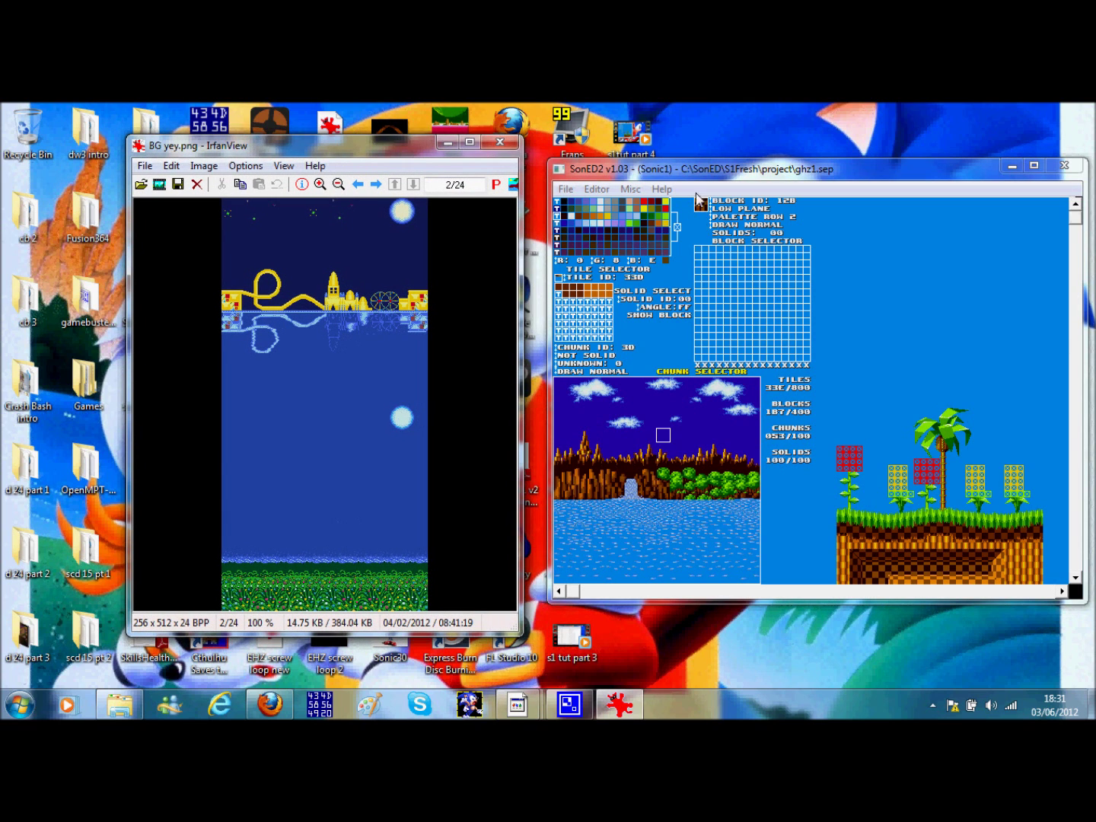
pyautogui.click(716, 182)
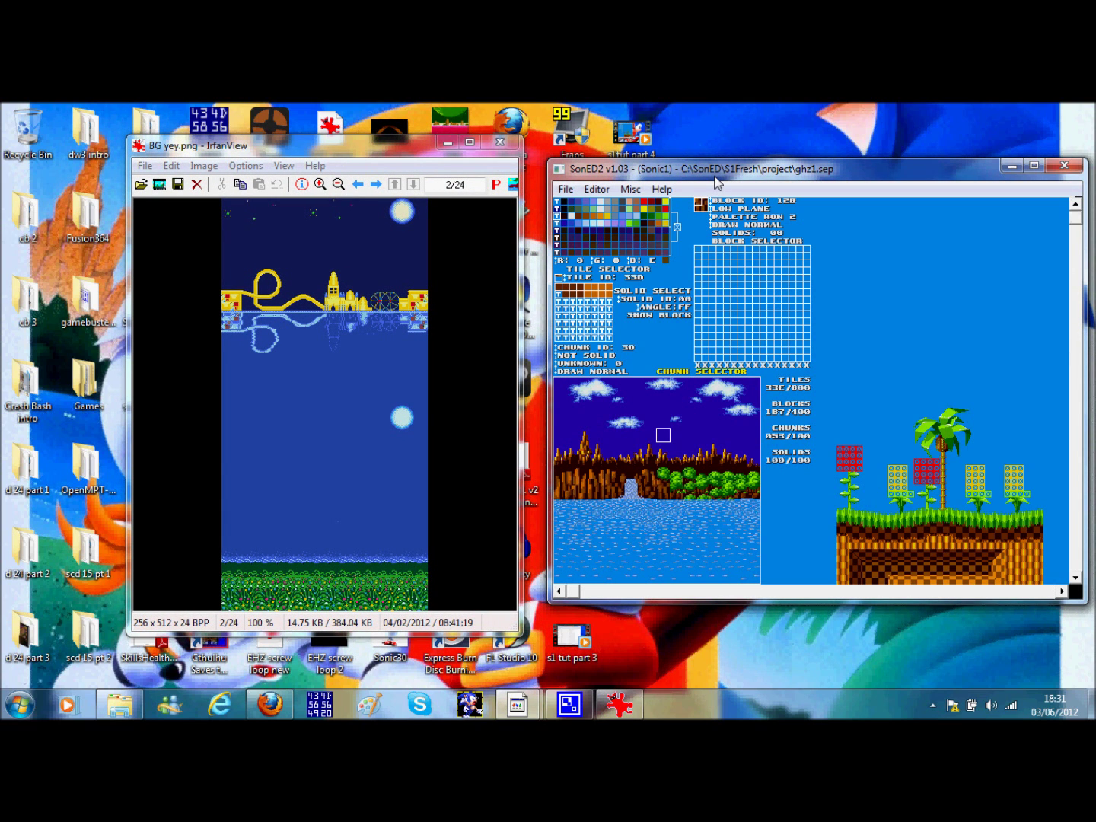